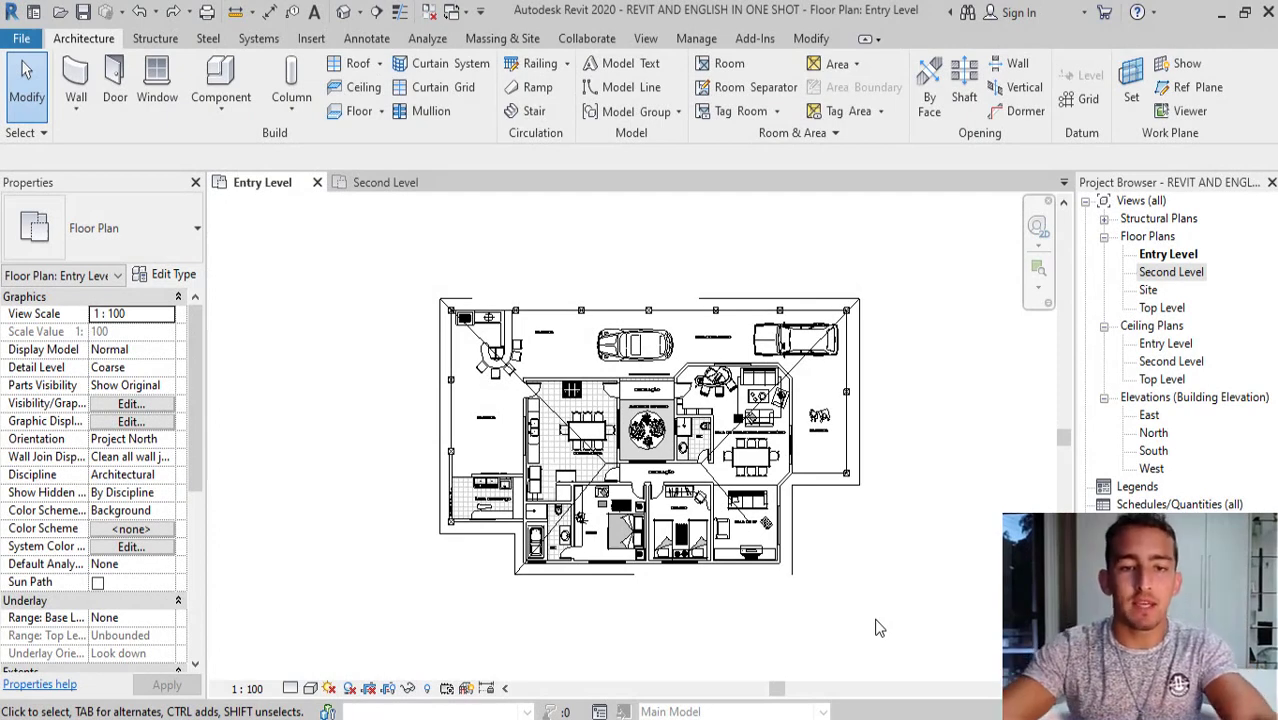
# Delete the imported CAD house plan from the Entry Level plan.
pyautogui.scroll(-2, 560, 520)
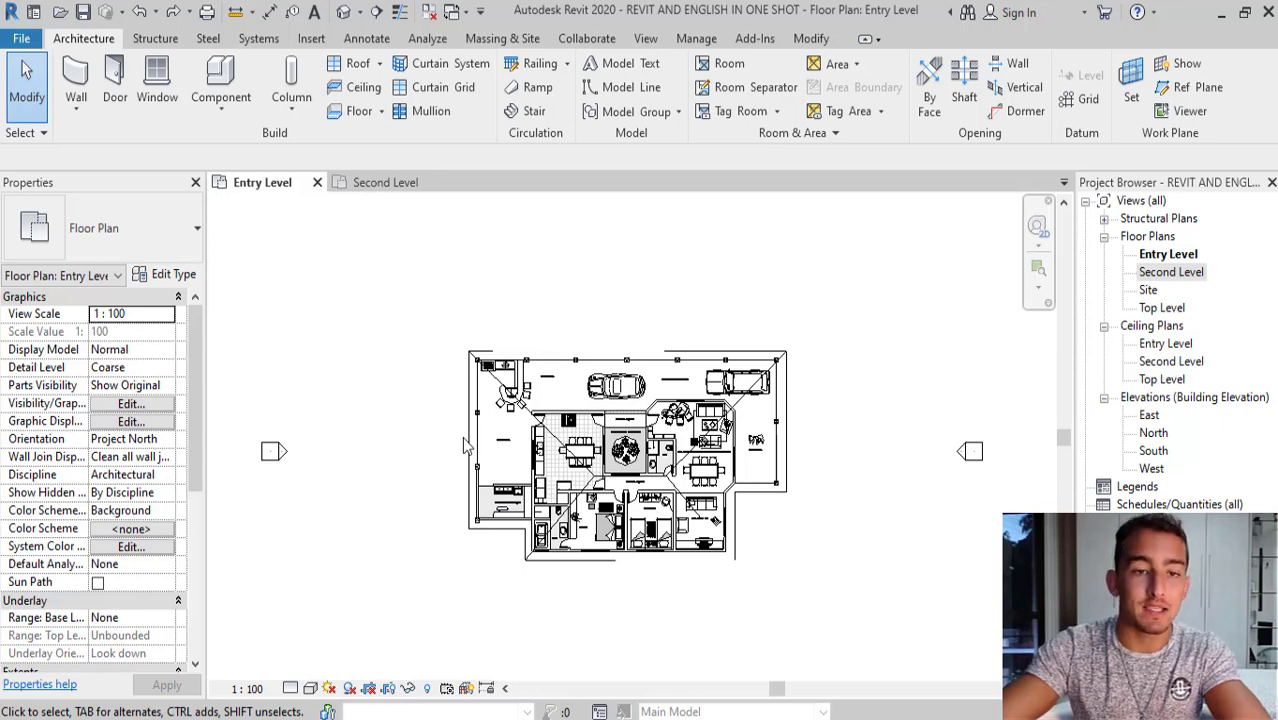
pyautogui.scroll(2, 572, 512)
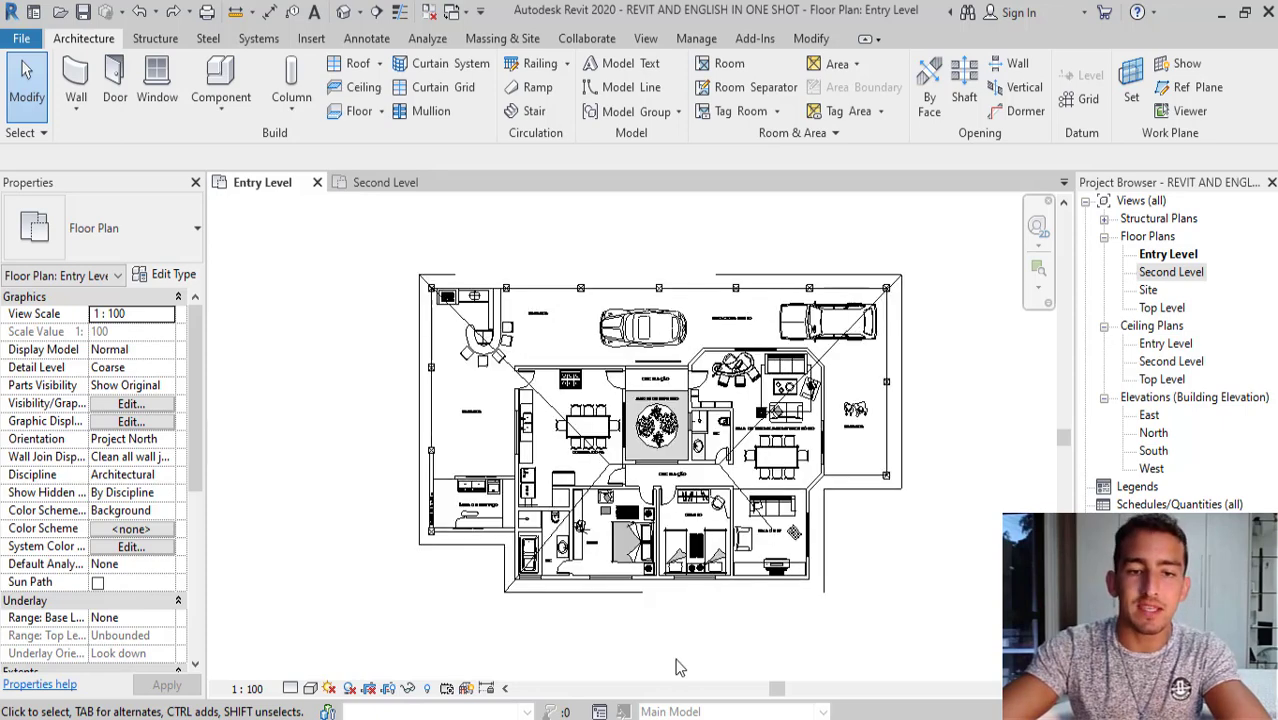
pyautogui.scroll(2, 626, 508)
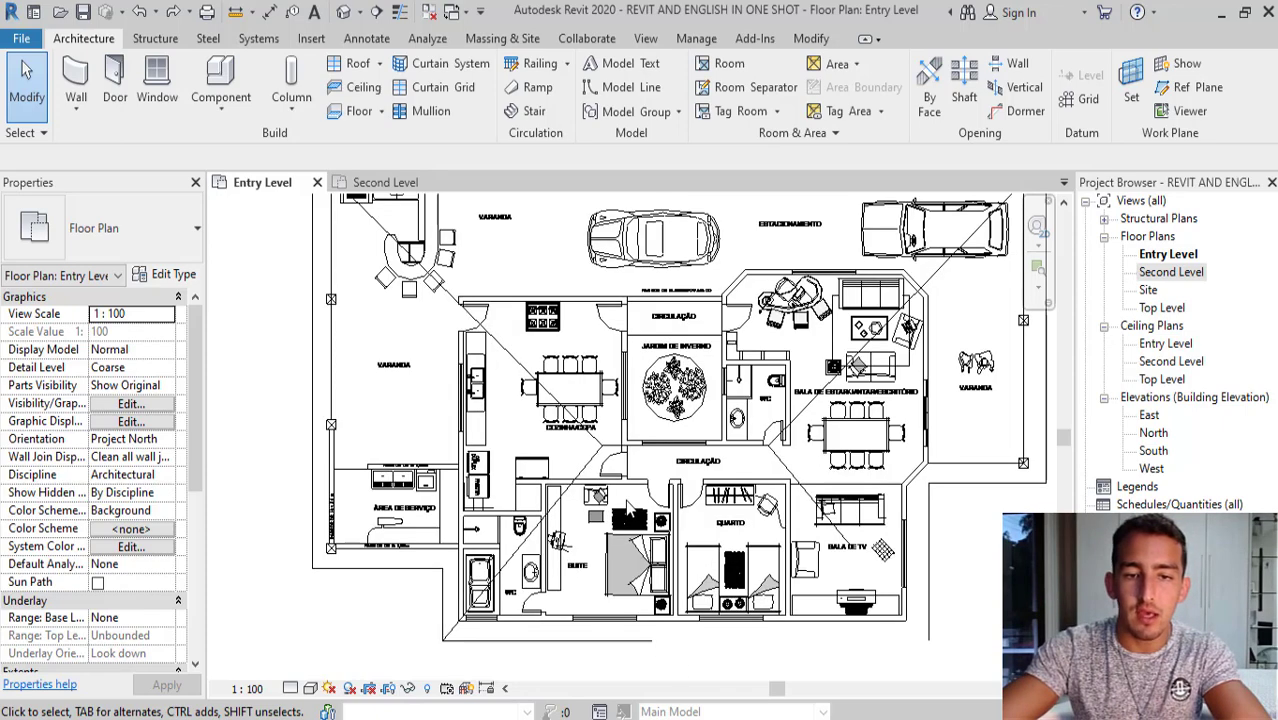
pyautogui.scroll(2, 628, 506)
pyautogui.scroll(-4, 645, 404)
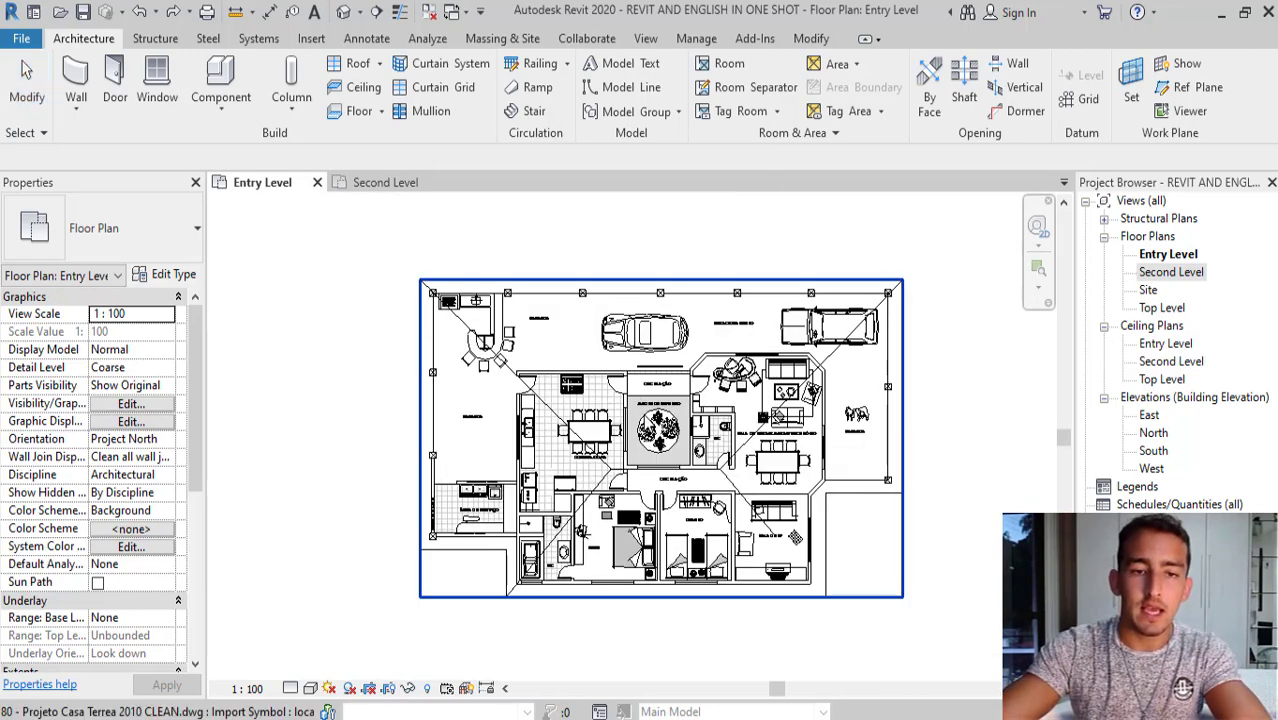
pyautogui.click(643, 414)
pyautogui.press('Delete')
# Close the Second Level view.
pyautogui.scroll(-2, 641, 440)
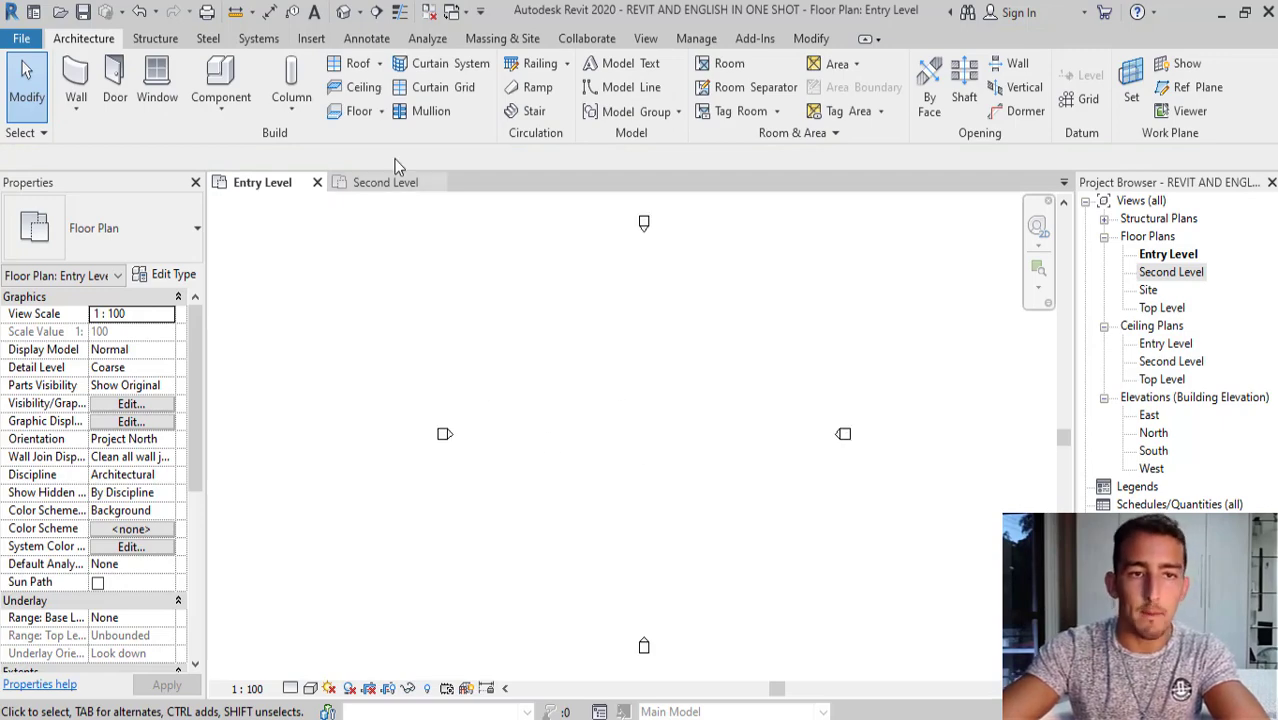
pyautogui.click(419, 183)
pyautogui.click(436, 182)
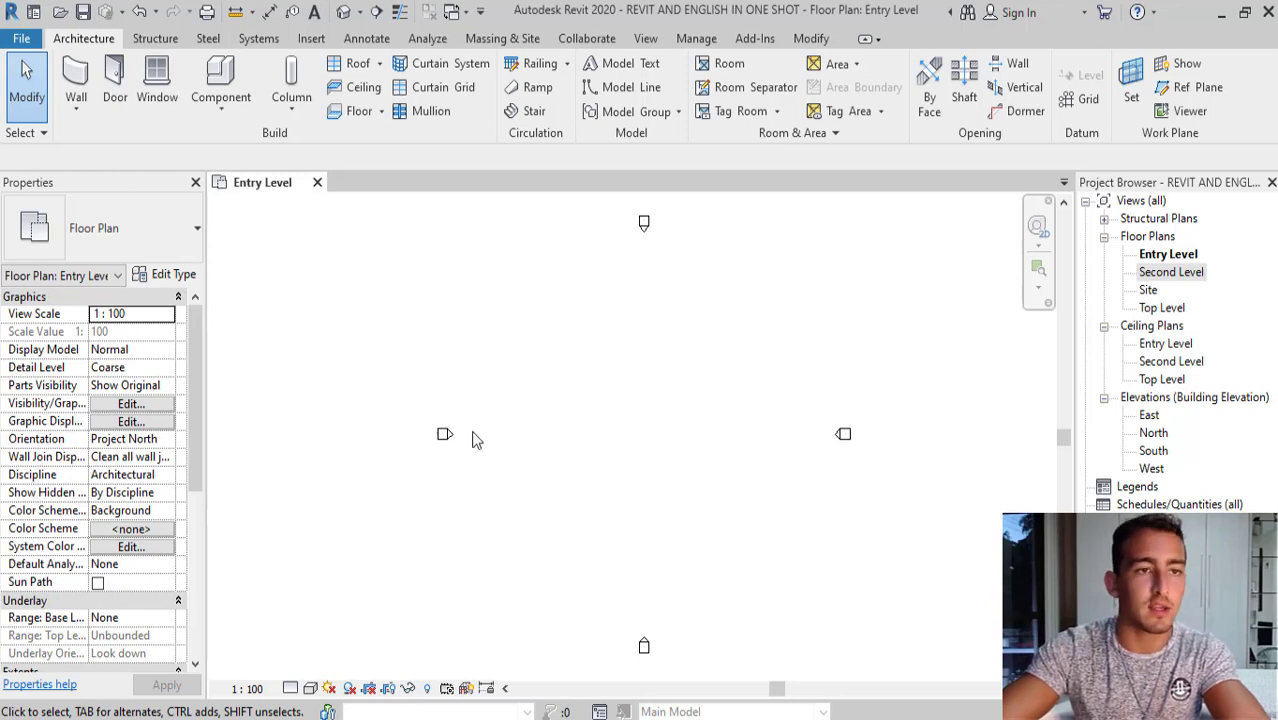
# Start the Wall tool with Top Constraint set to Up to level: Second Level.
pyautogui.click(78, 82)
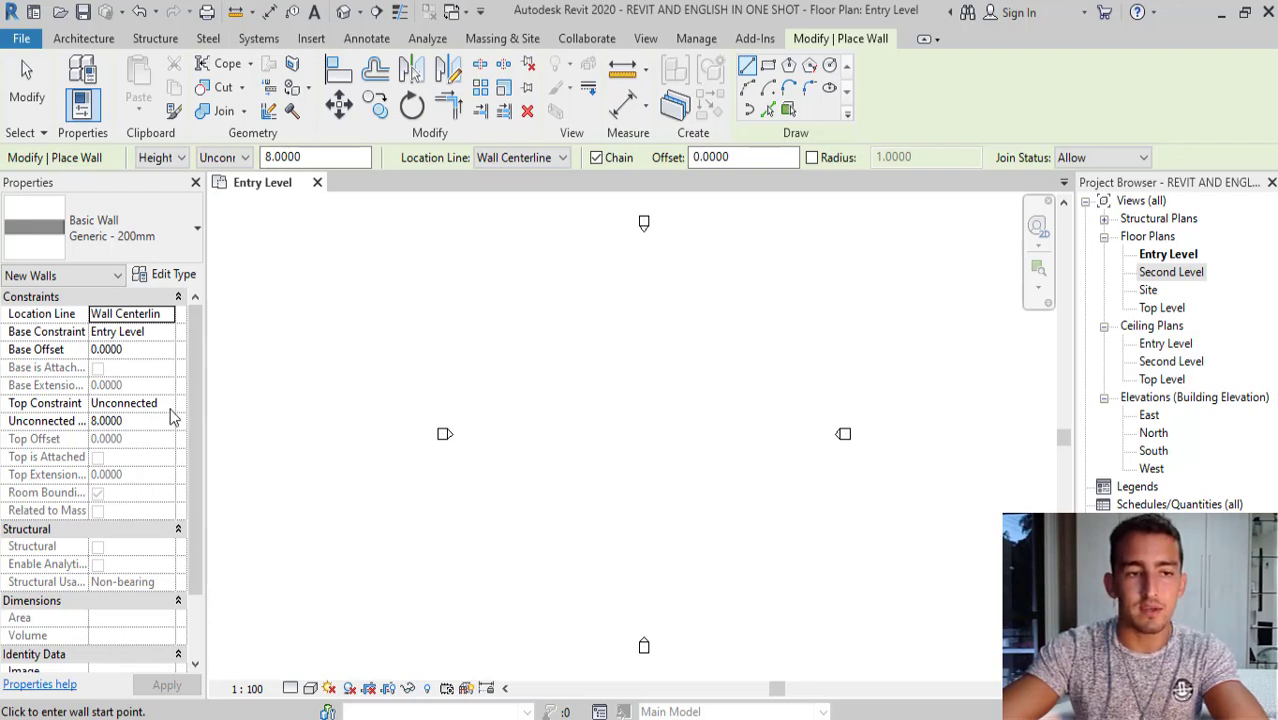
pyautogui.click(126, 405)
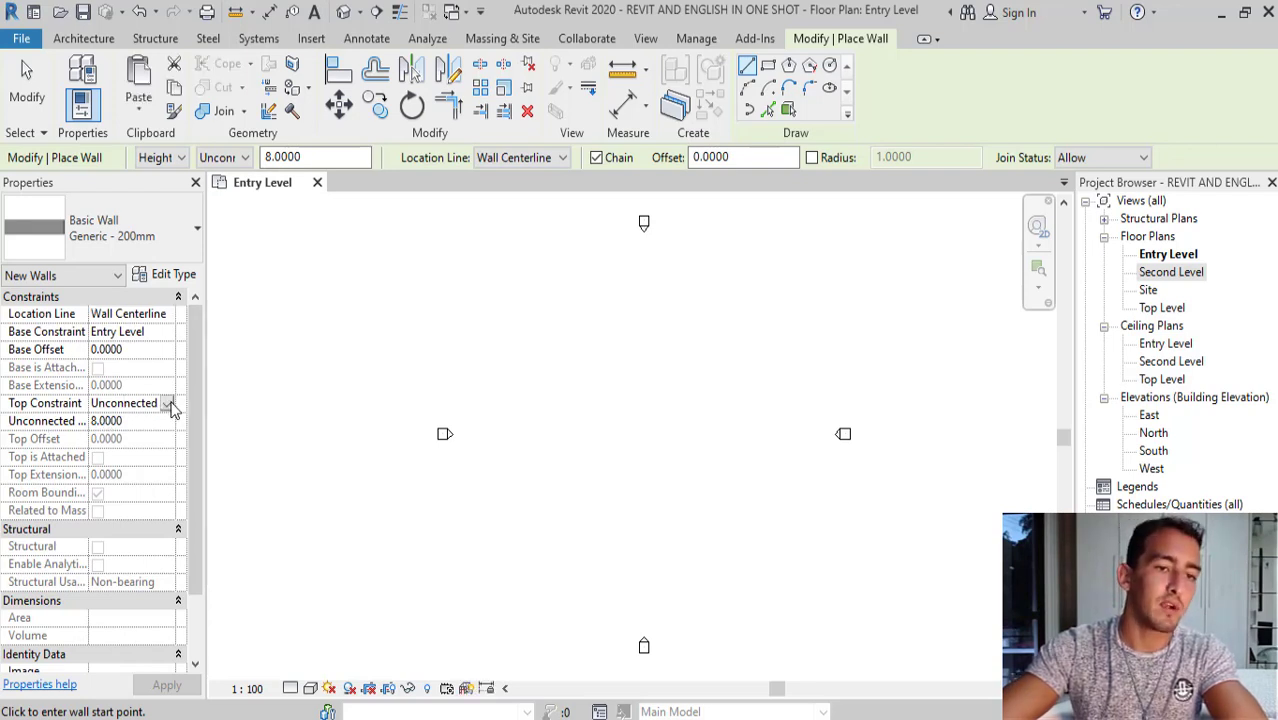
pyautogui.click(168, 405)
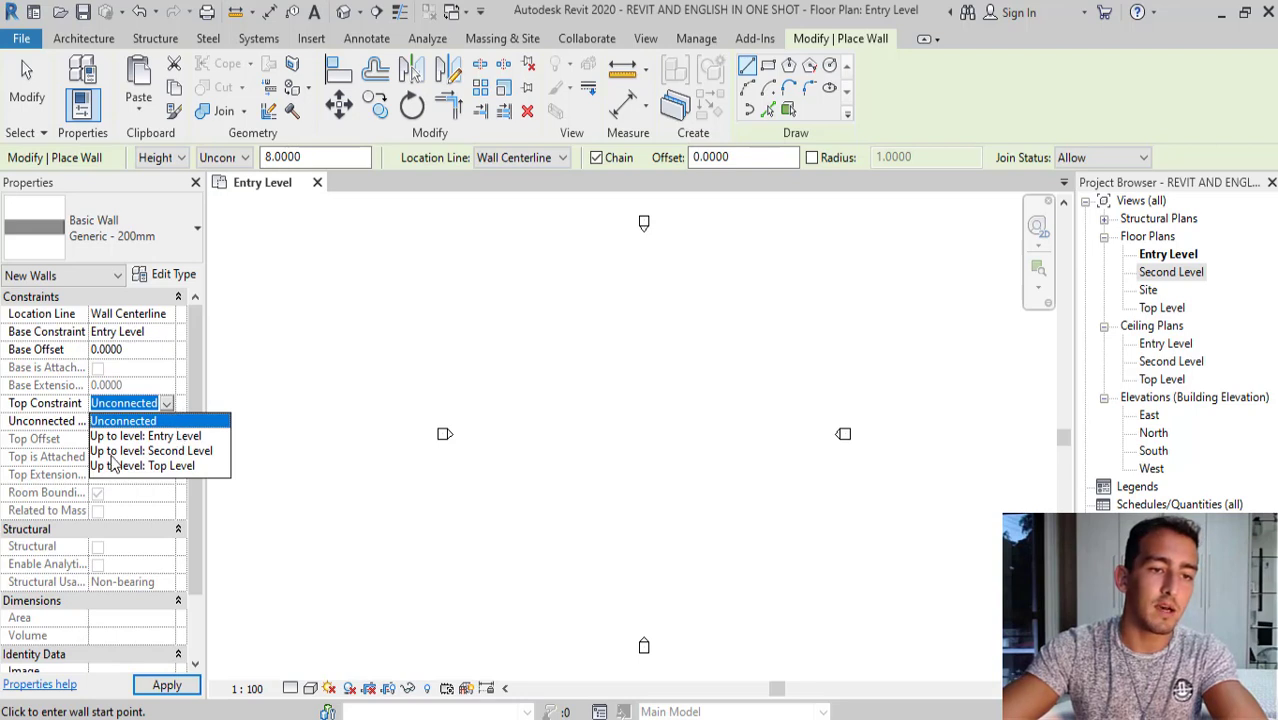
pyautogui.click(176, 451)
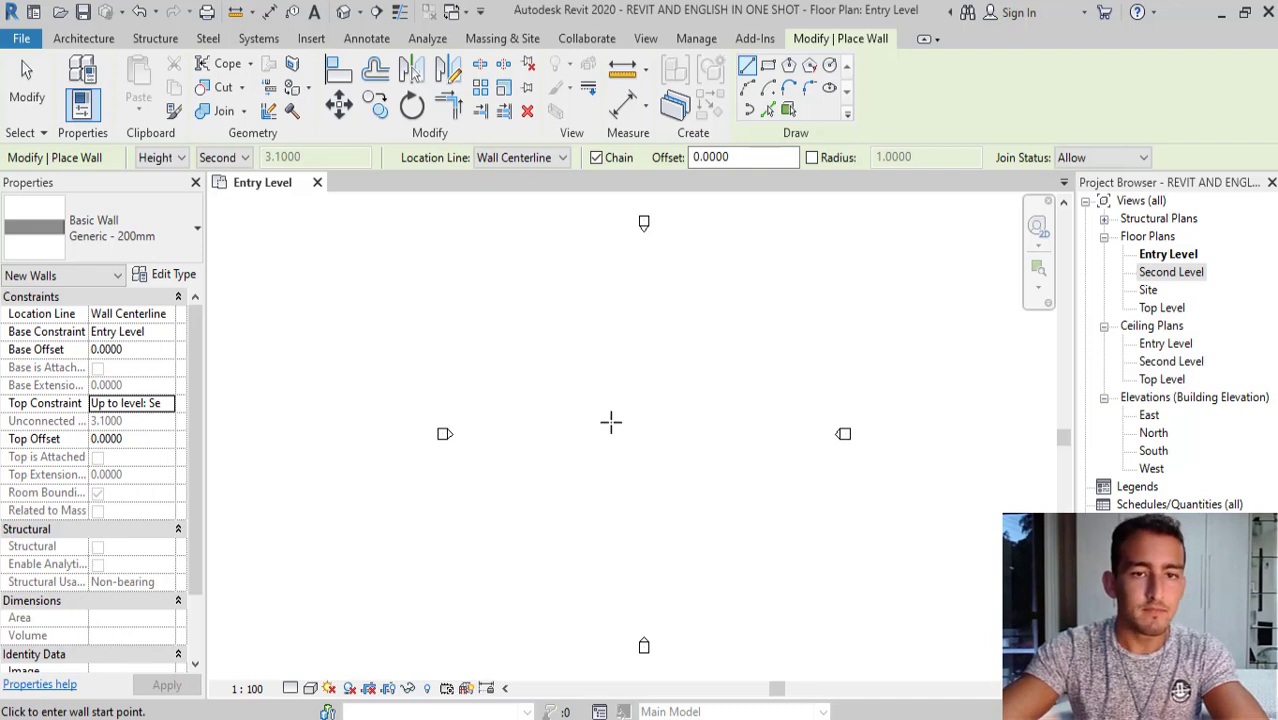
pyautogui.scroll(2, 590, 406)
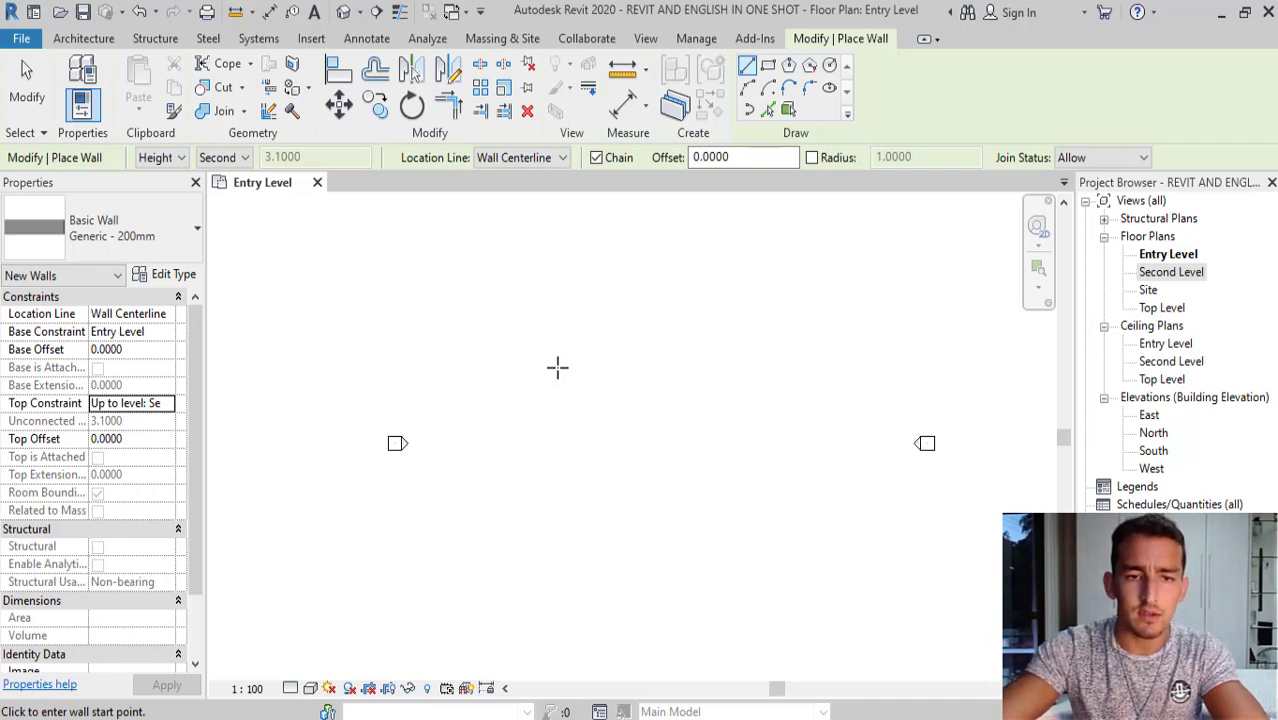
pyautogui.click(567, 270)
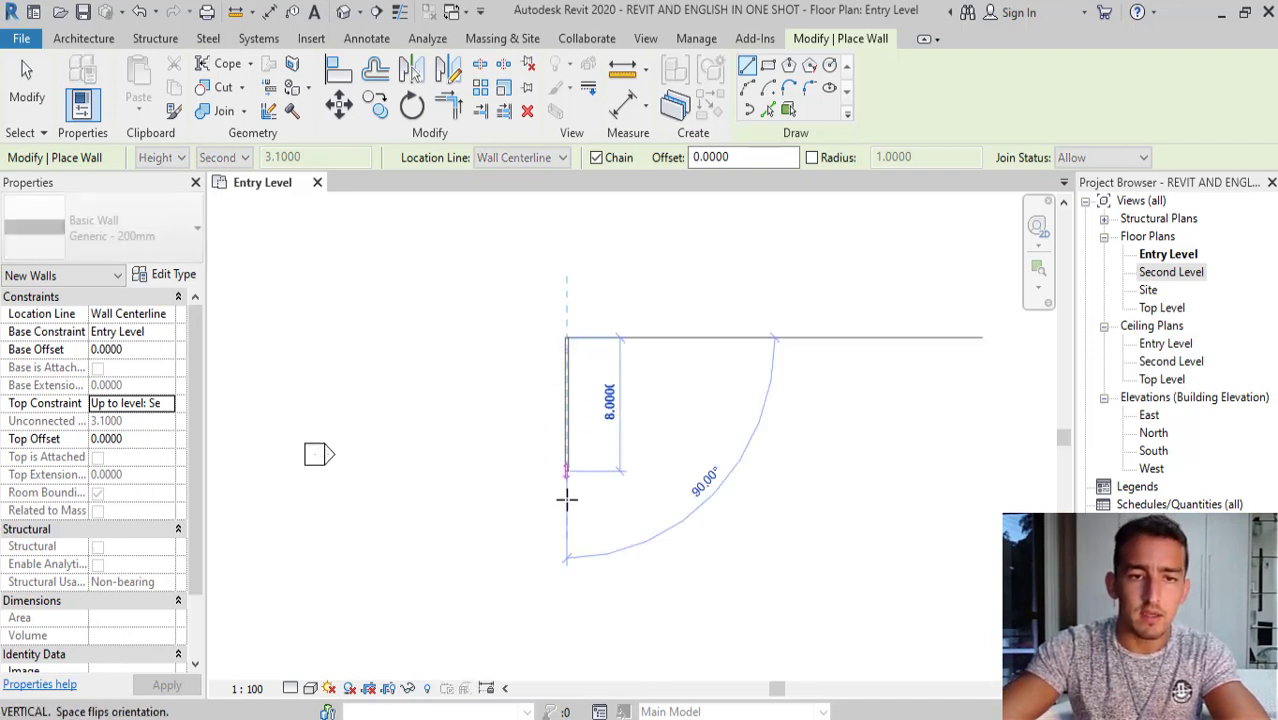
pyautogui.press('Escape')
pyautogui.press('Escape')
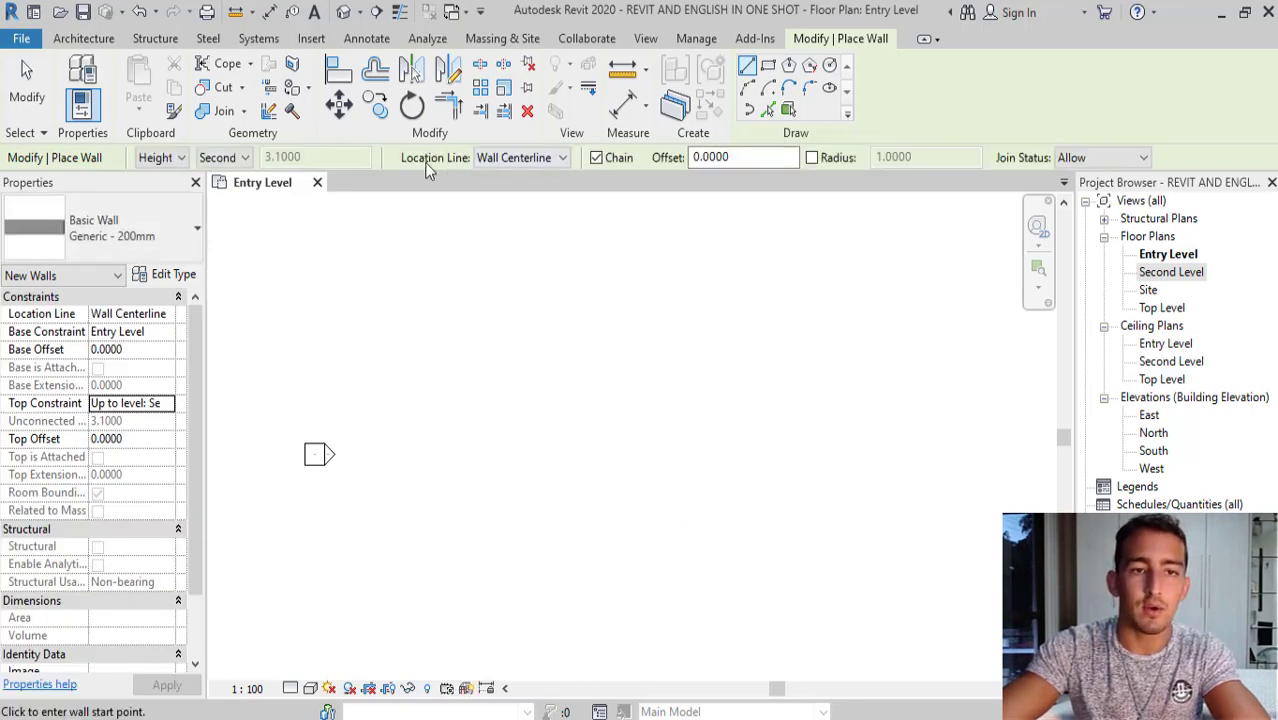
pyautogui.click(516, 159)
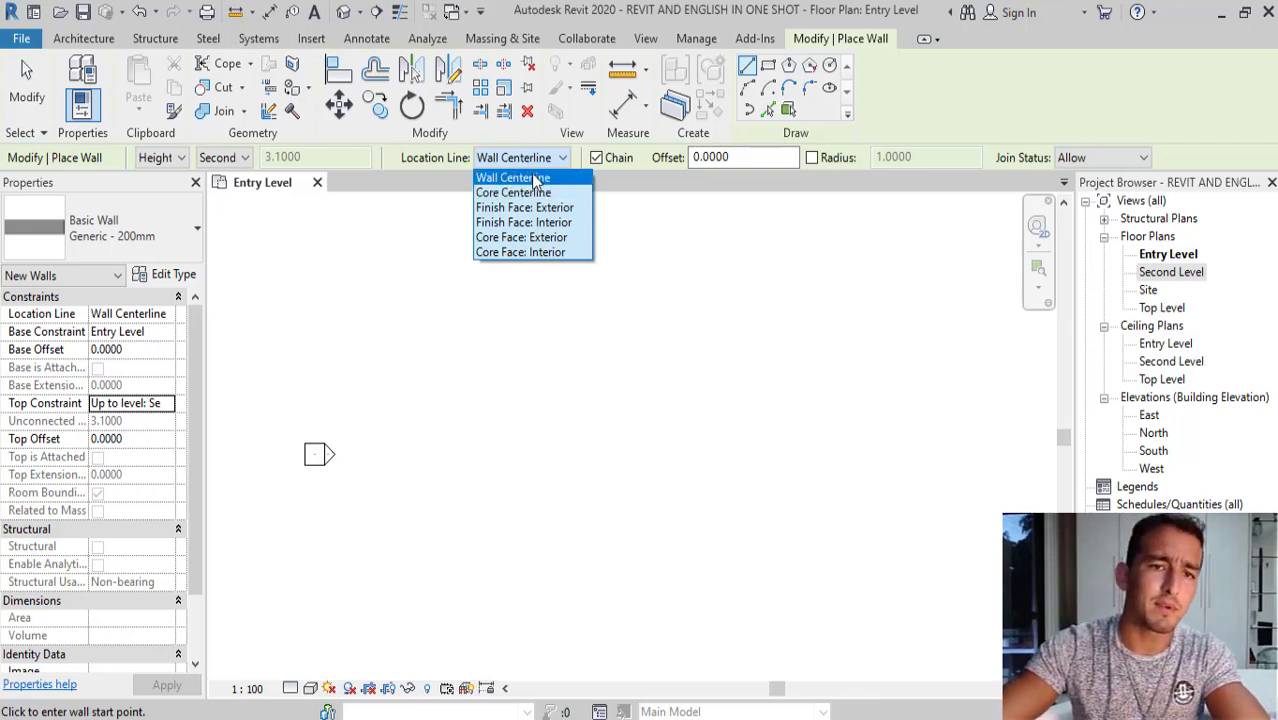
pyautogui.click(537, 180)
pyautogui.click(573, 377)
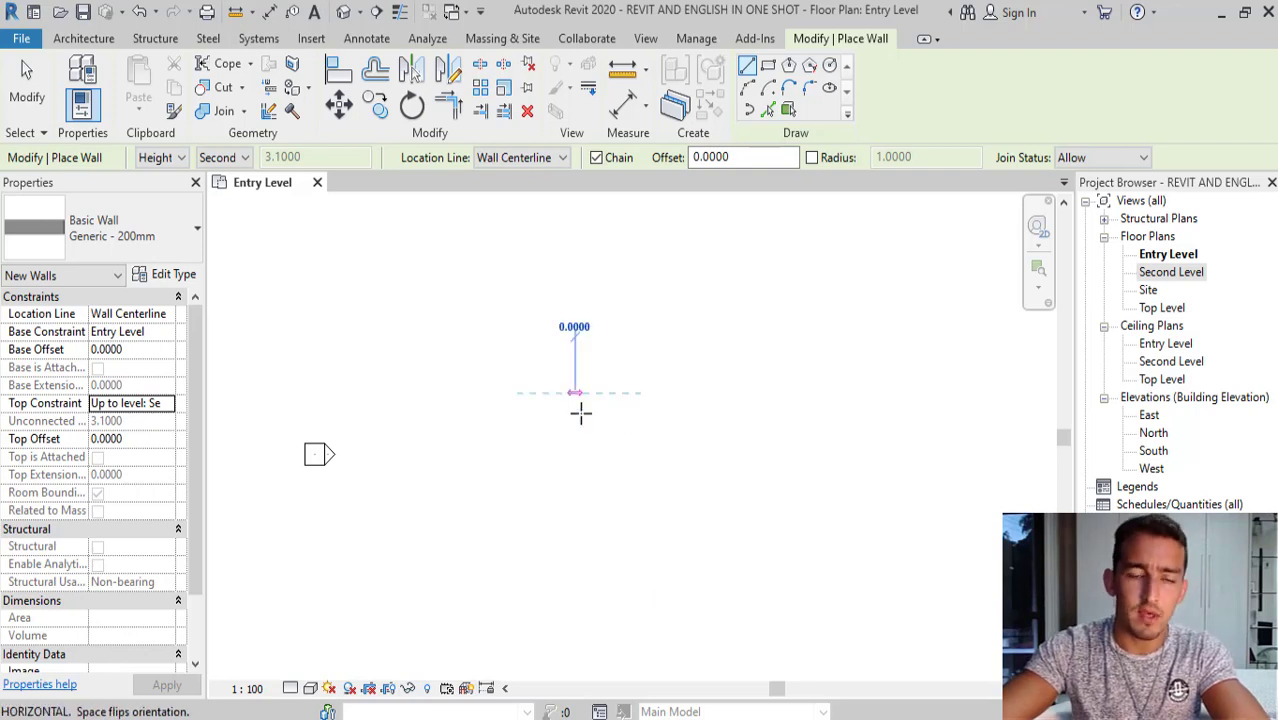
pyautogui.scroll(4, 576, 425)
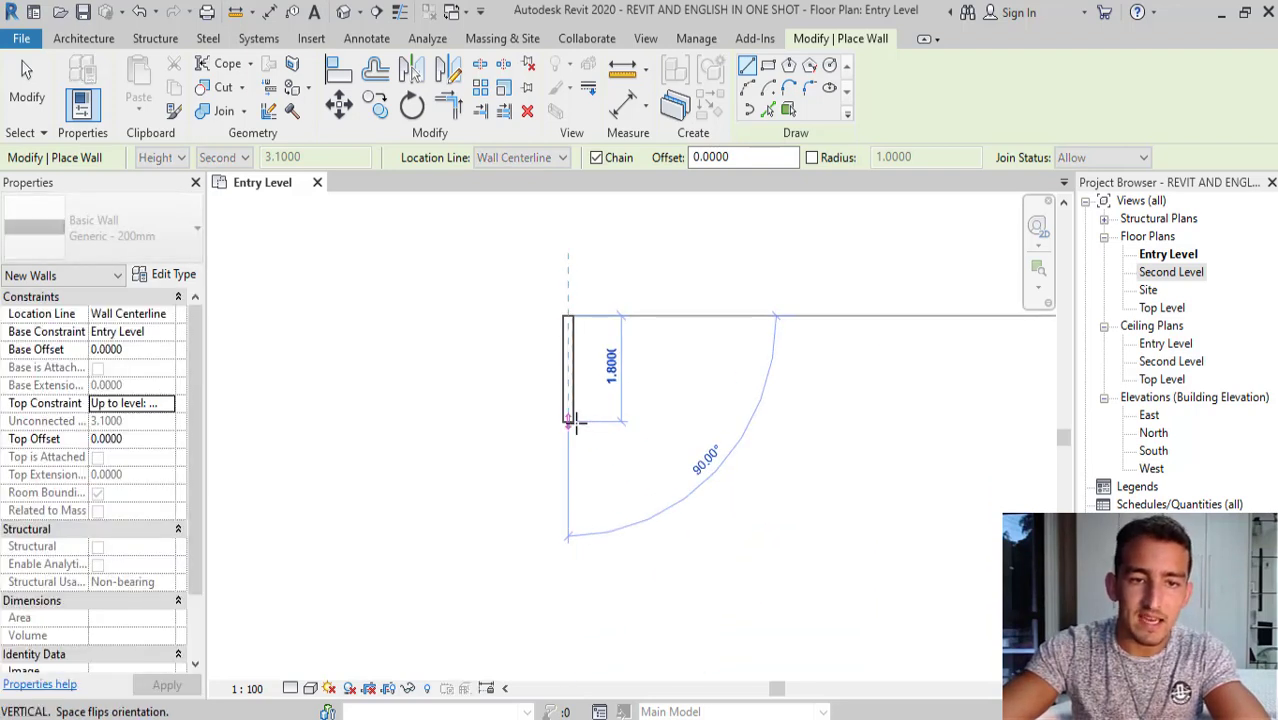
pyautogui.click(563, 484)
pyautogui.press('Escape')
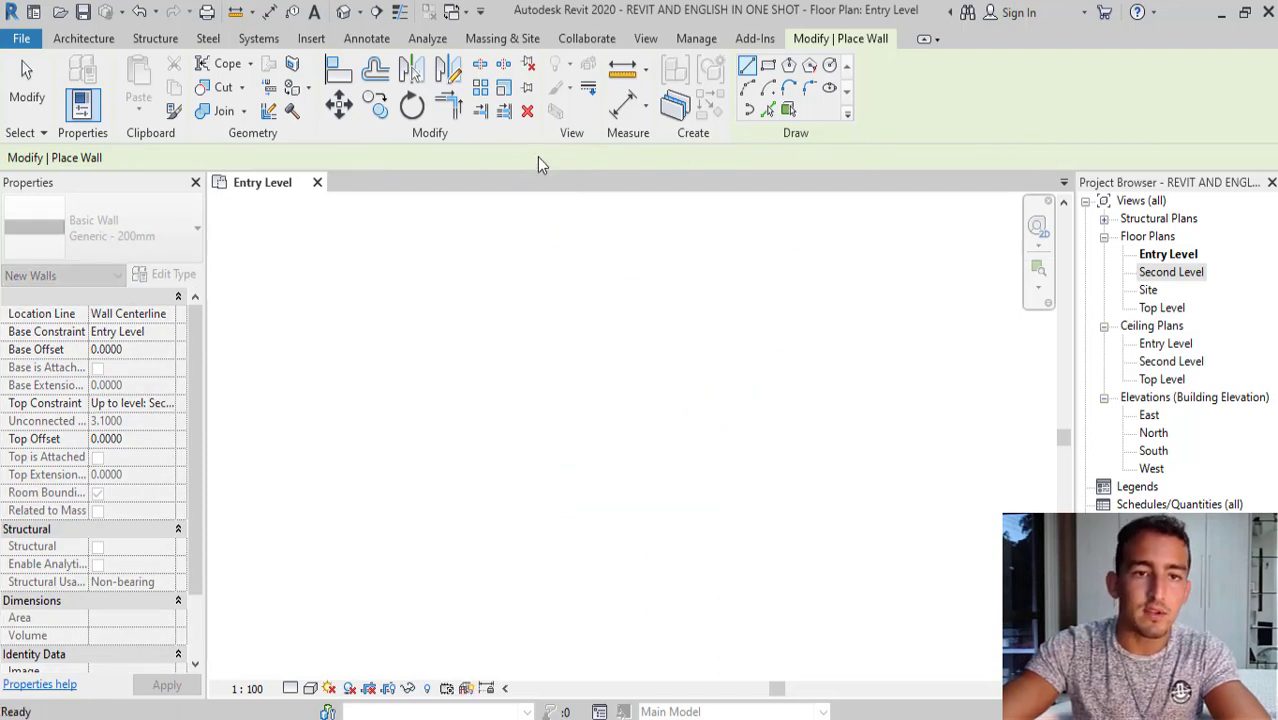
pyautogui.click(531, 159)
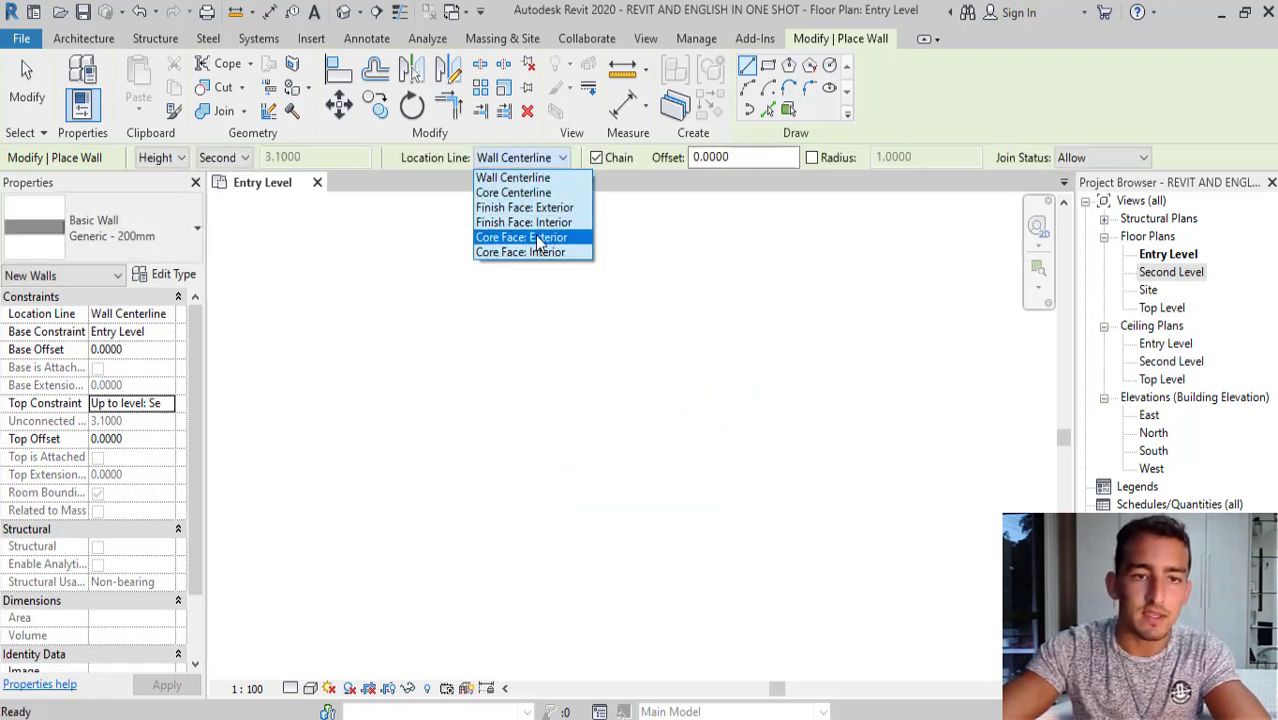
pyautogui.click(530, 208)
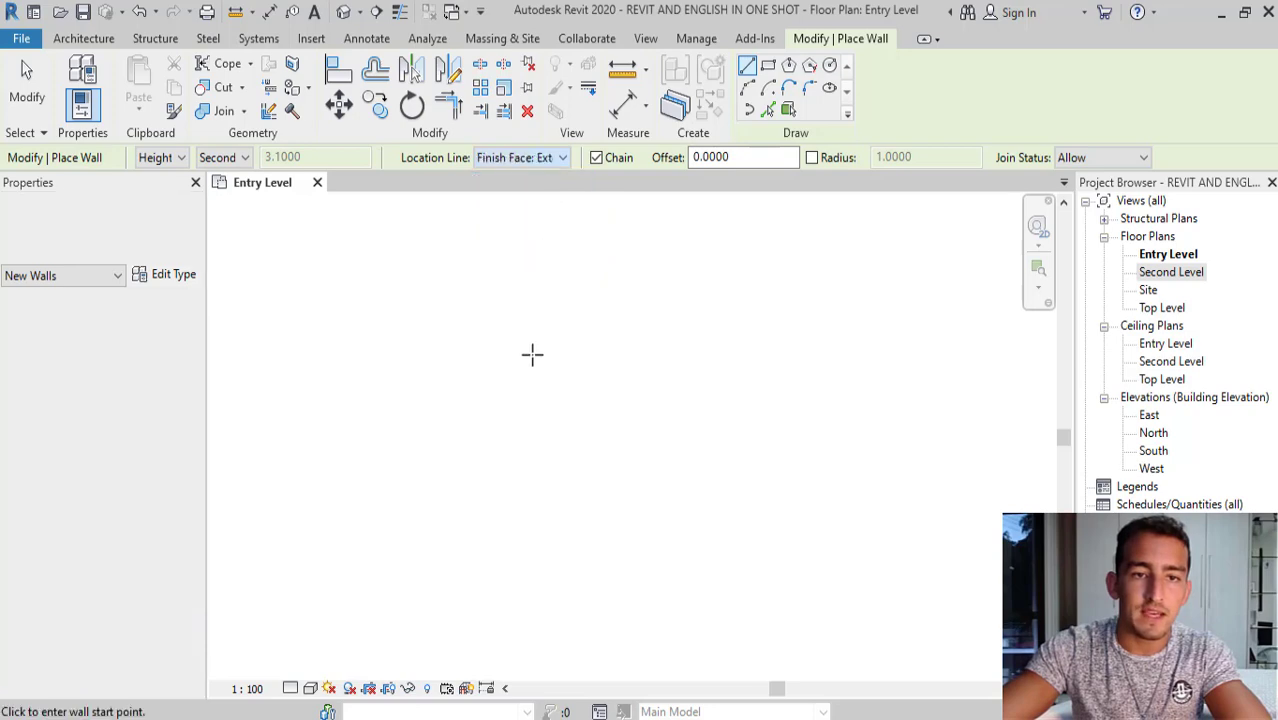
pyautogui.click(543, 327)
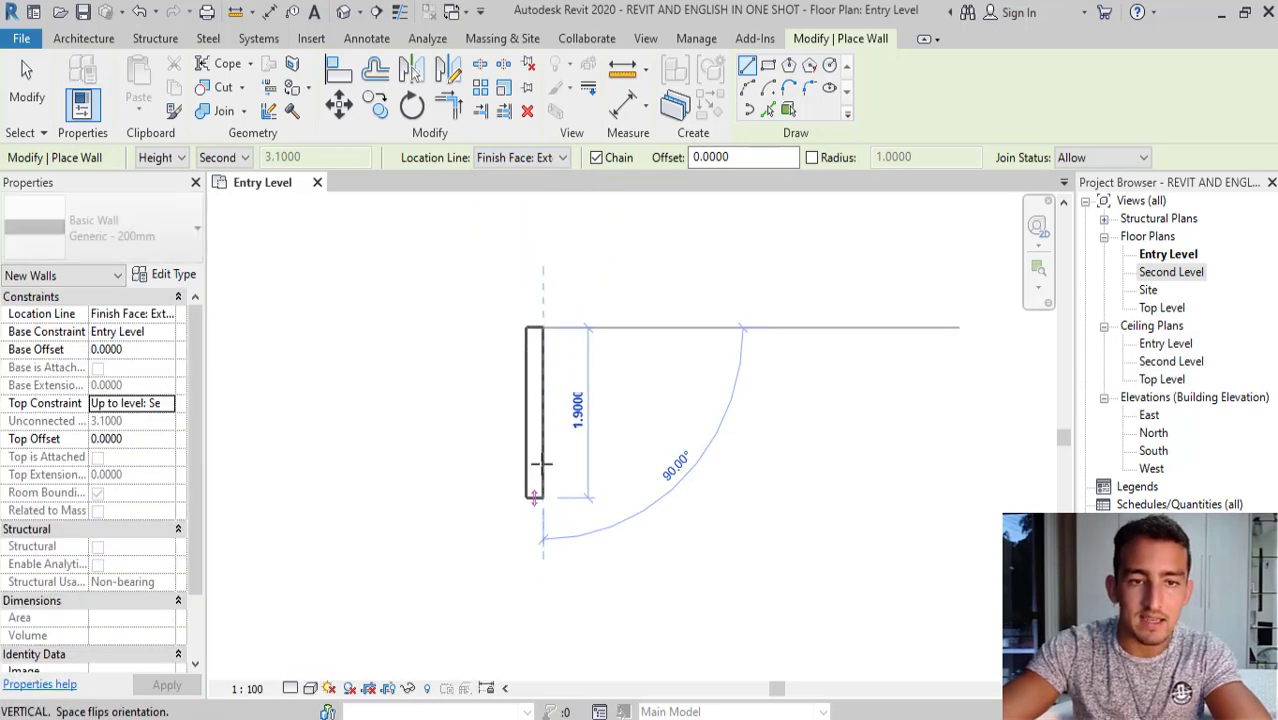
pyautogui.press('Escape')
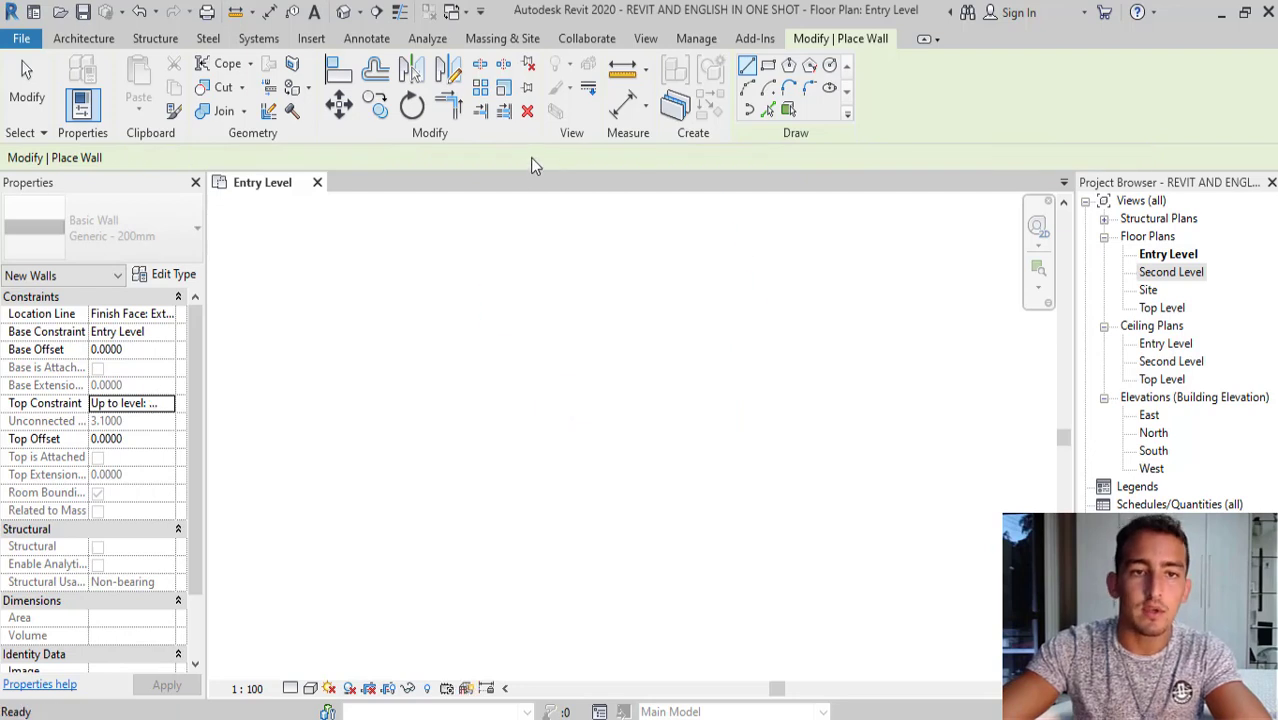
pyautogui.click(530, 157)
pyautogui.click(527, 174)
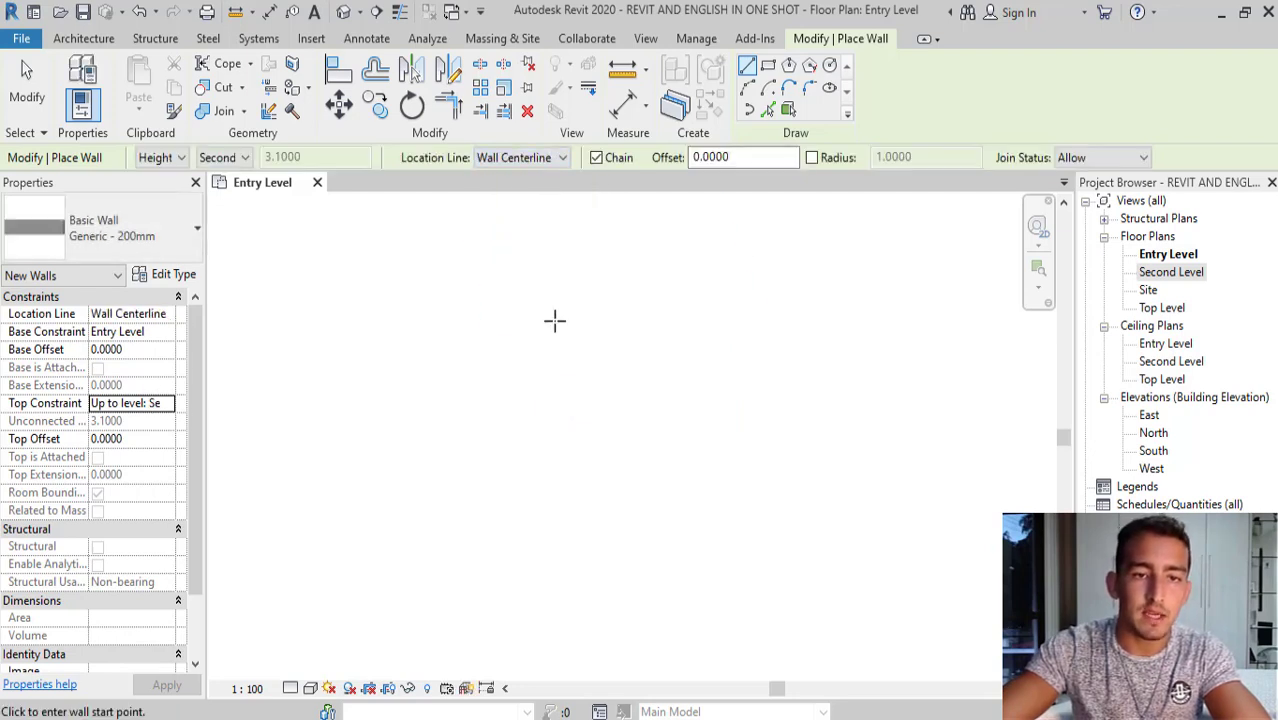
pyautogui.click(545, 338)
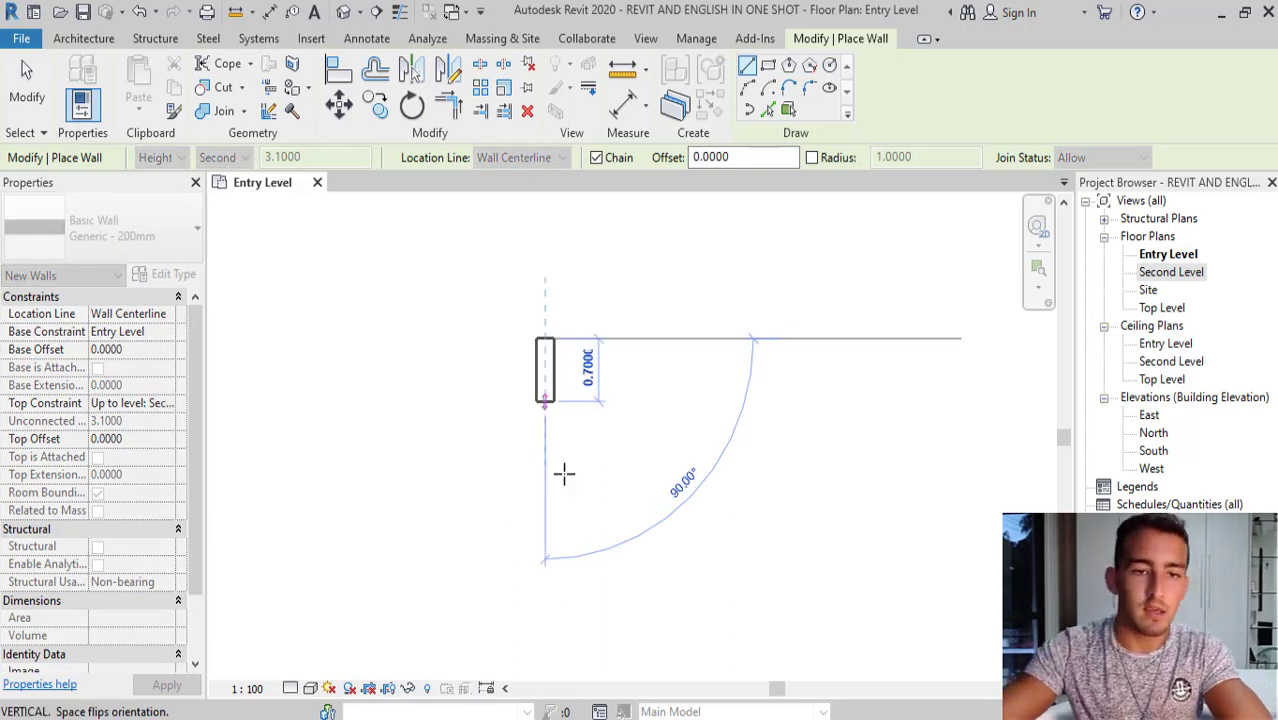
pyautogui.write('6')
pyautogui.press('Return')
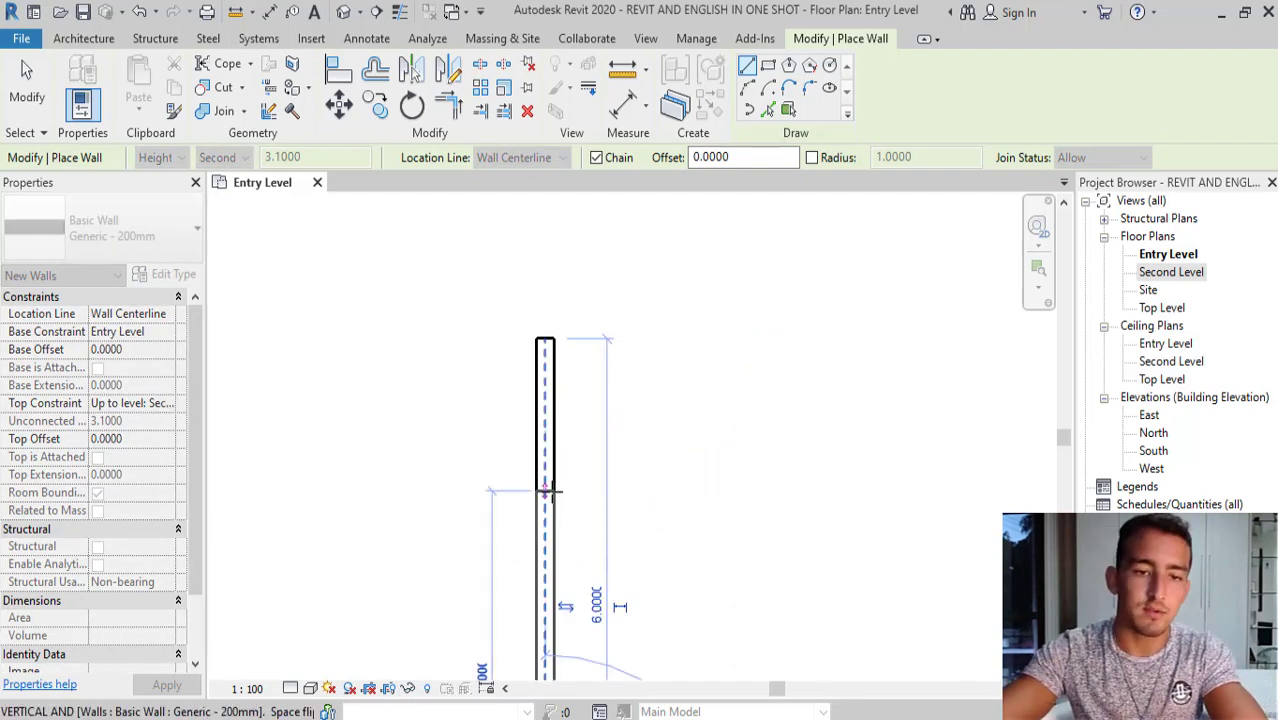
pyautogui.scroll(-2, 499, 419)
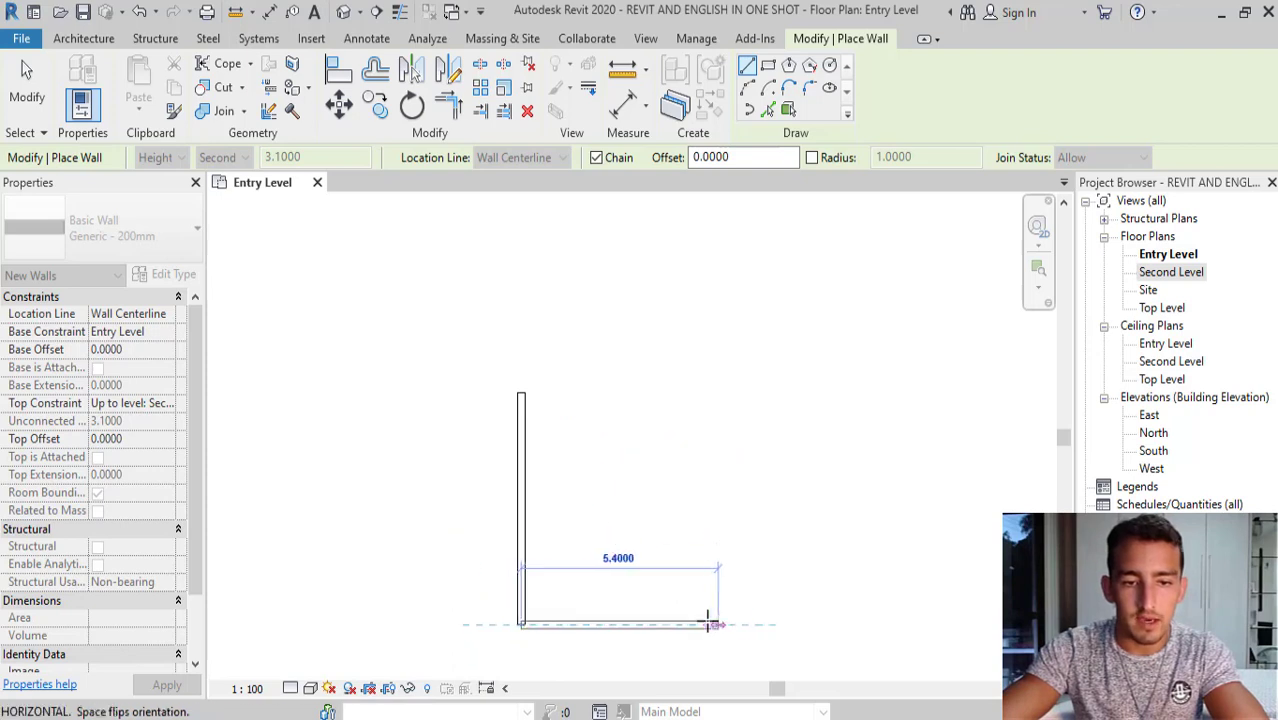
pyautogui.write('10')
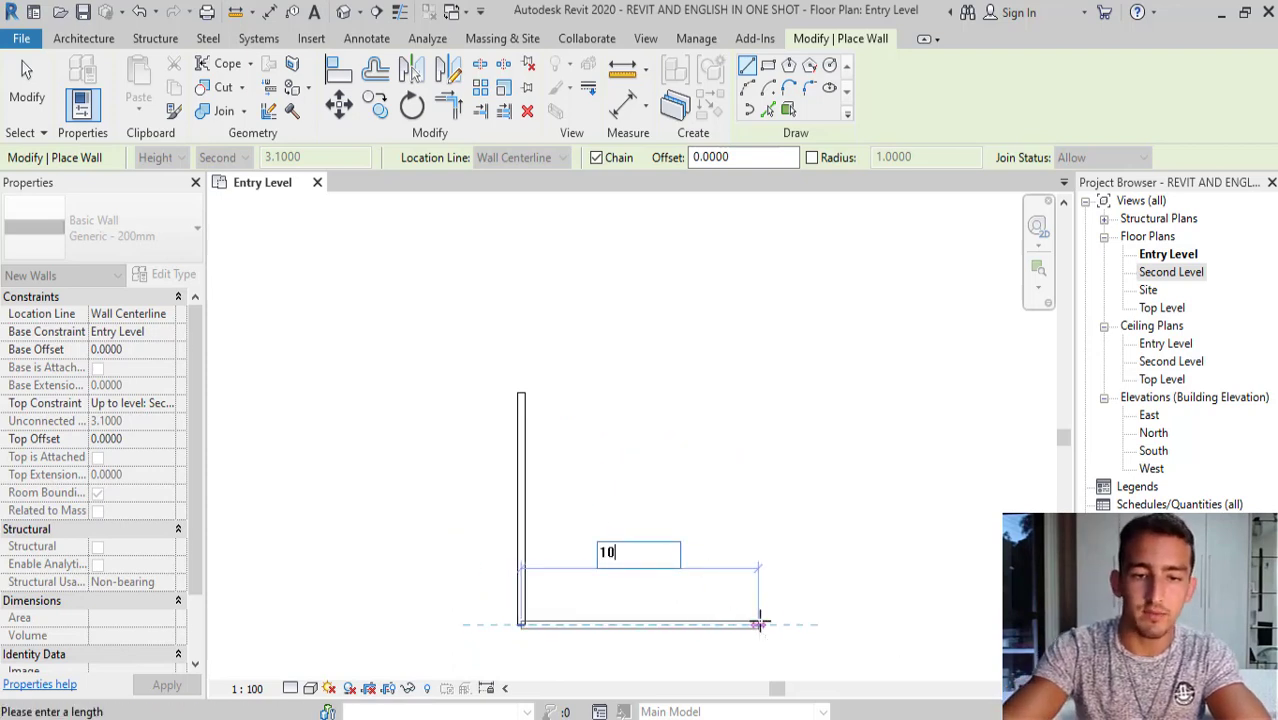
pyautogui.press('Return')
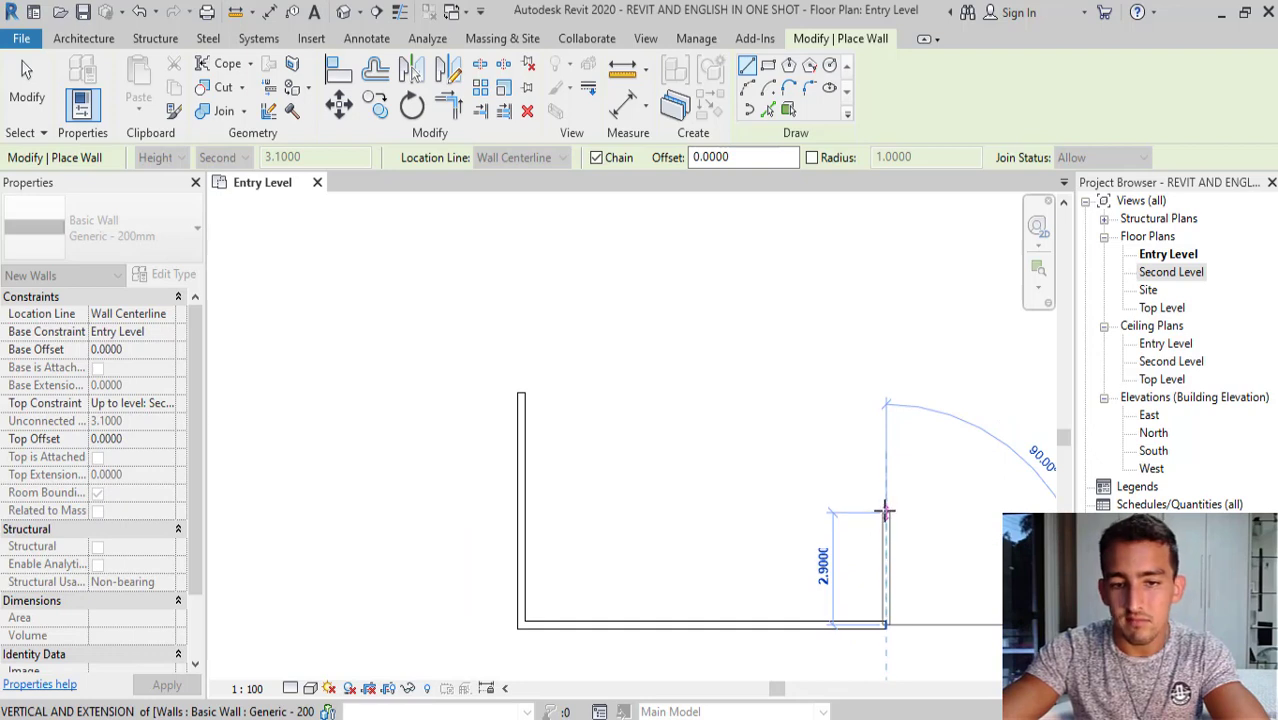
pyautogui.click(885, 537)
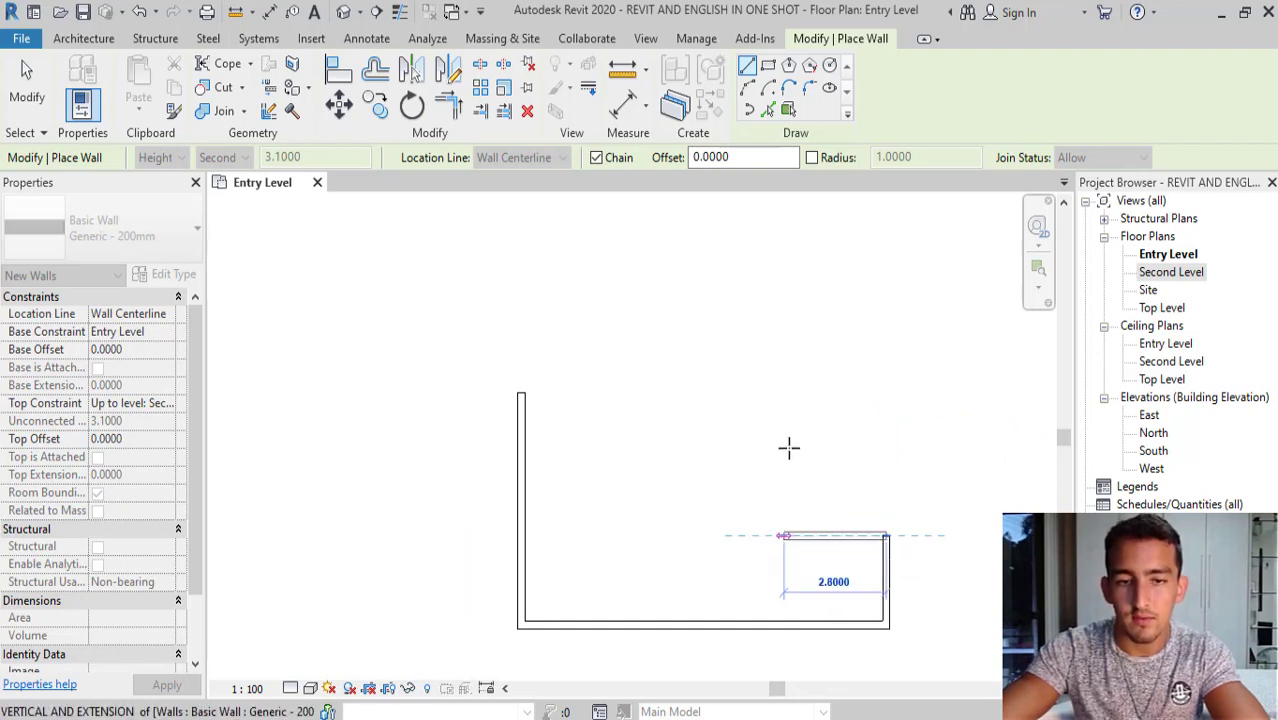
pyautogui.click(784, 405)
pyautogui.click(521, 393)
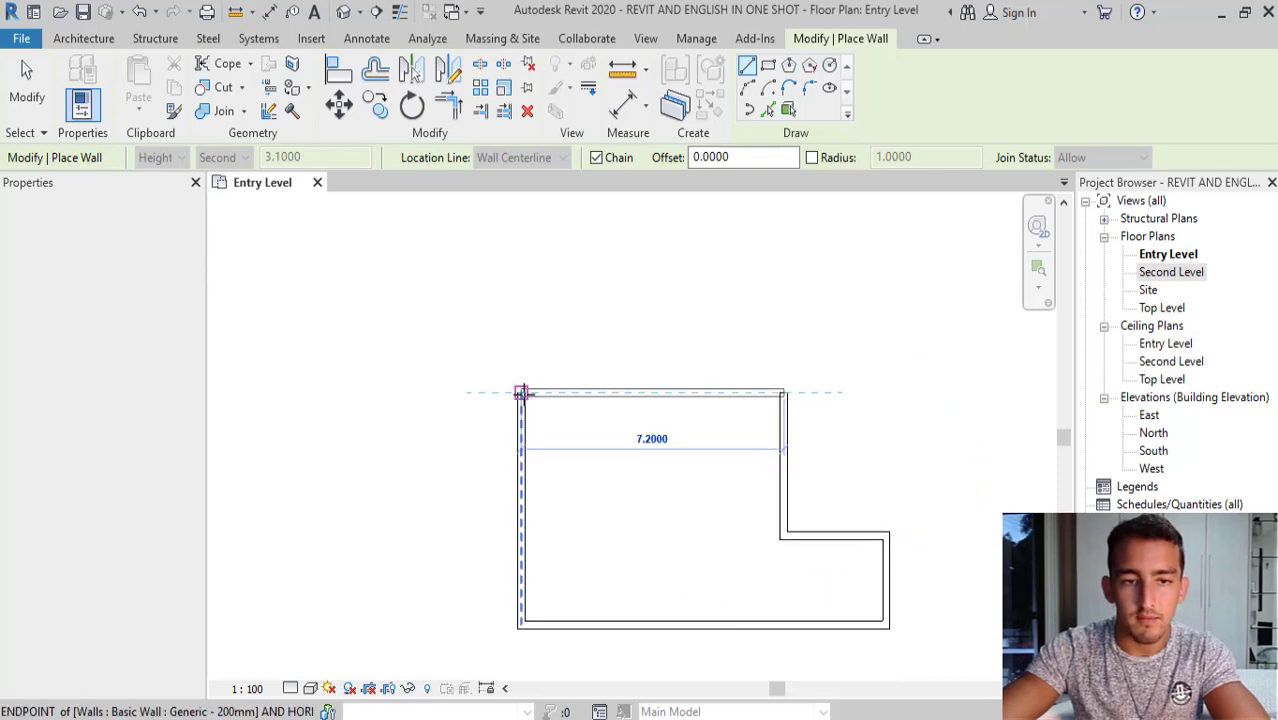
pyautogui.press('Escape')
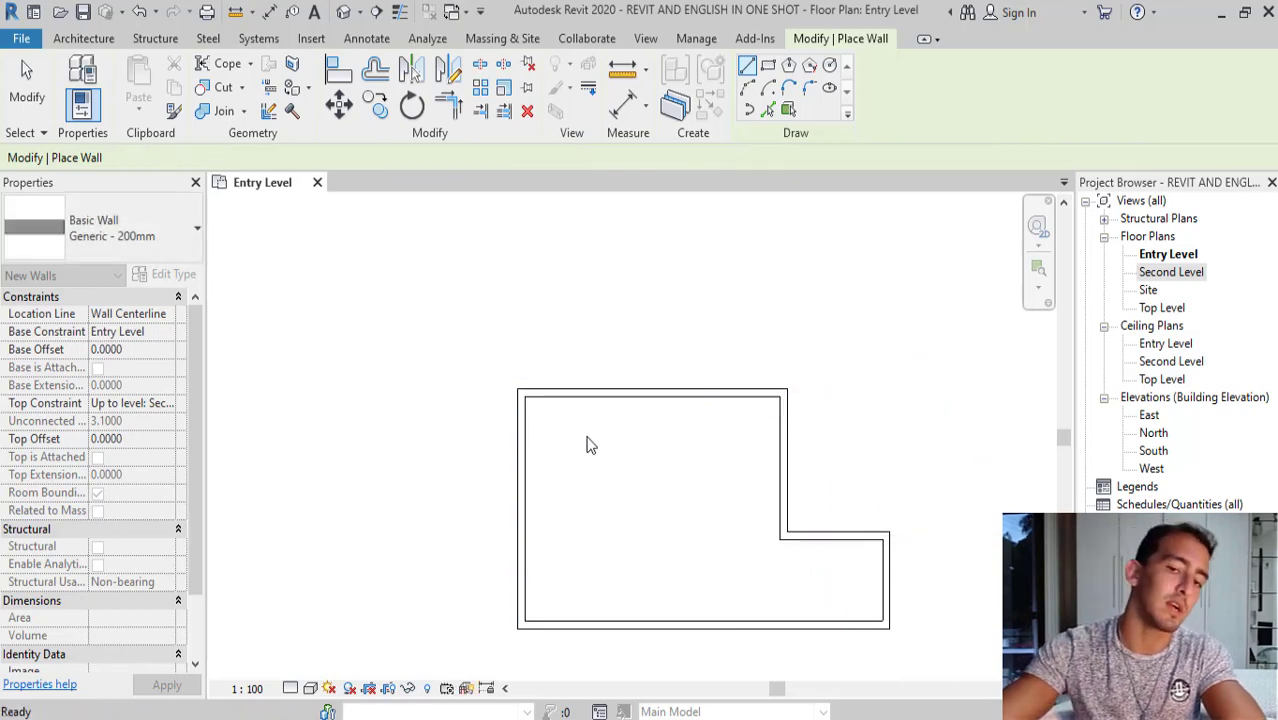
pyautogui.press('Escape')
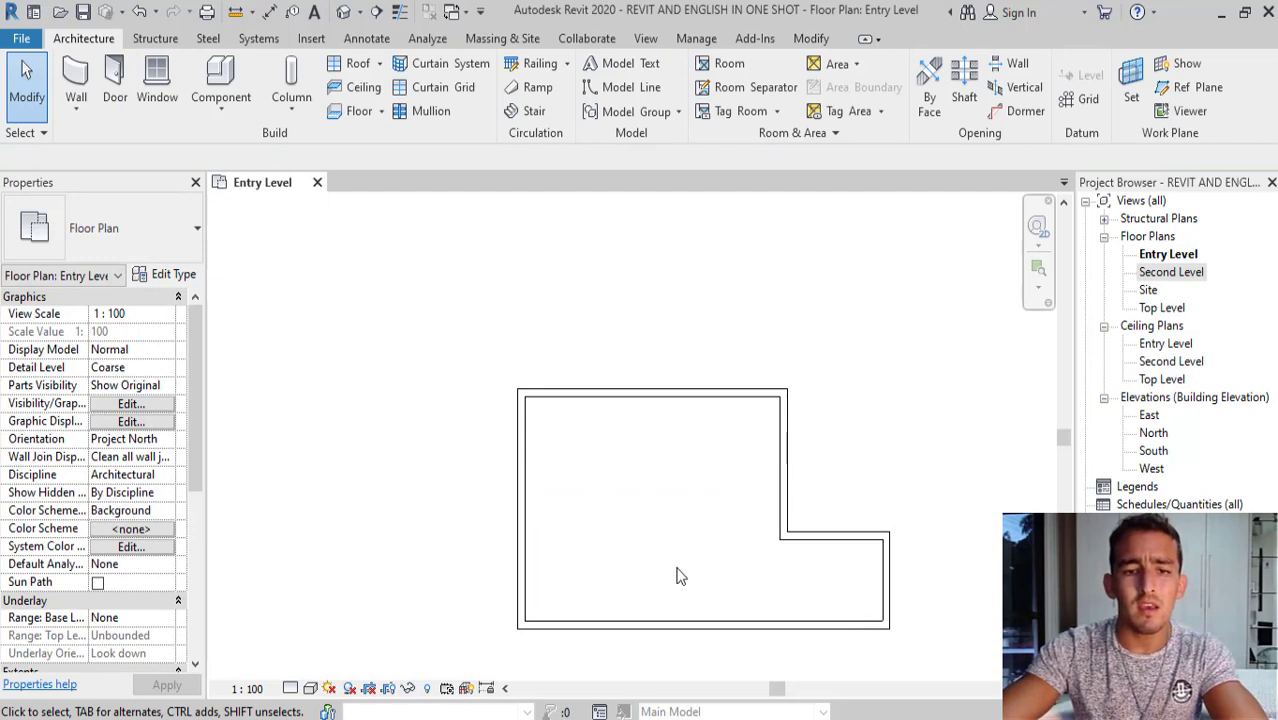
pyautogui.scroll(-2, 650, 480)
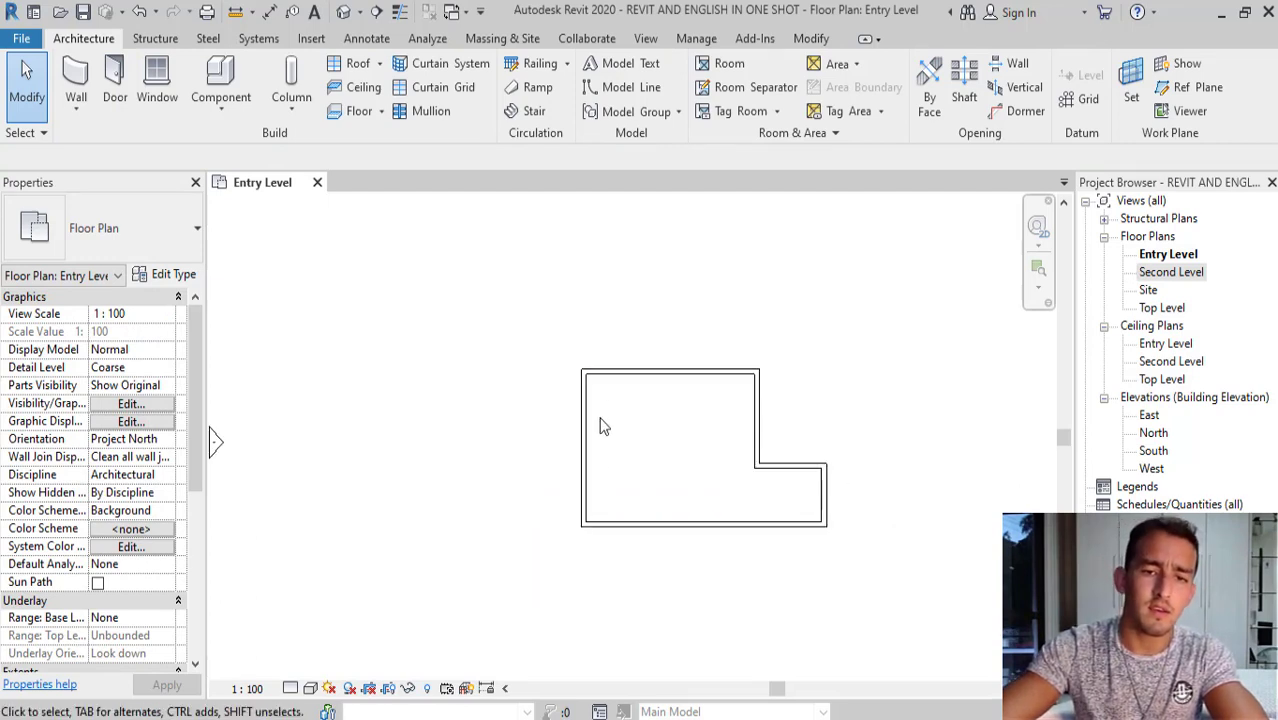
pyautogui.scroll(1, 730, 466)
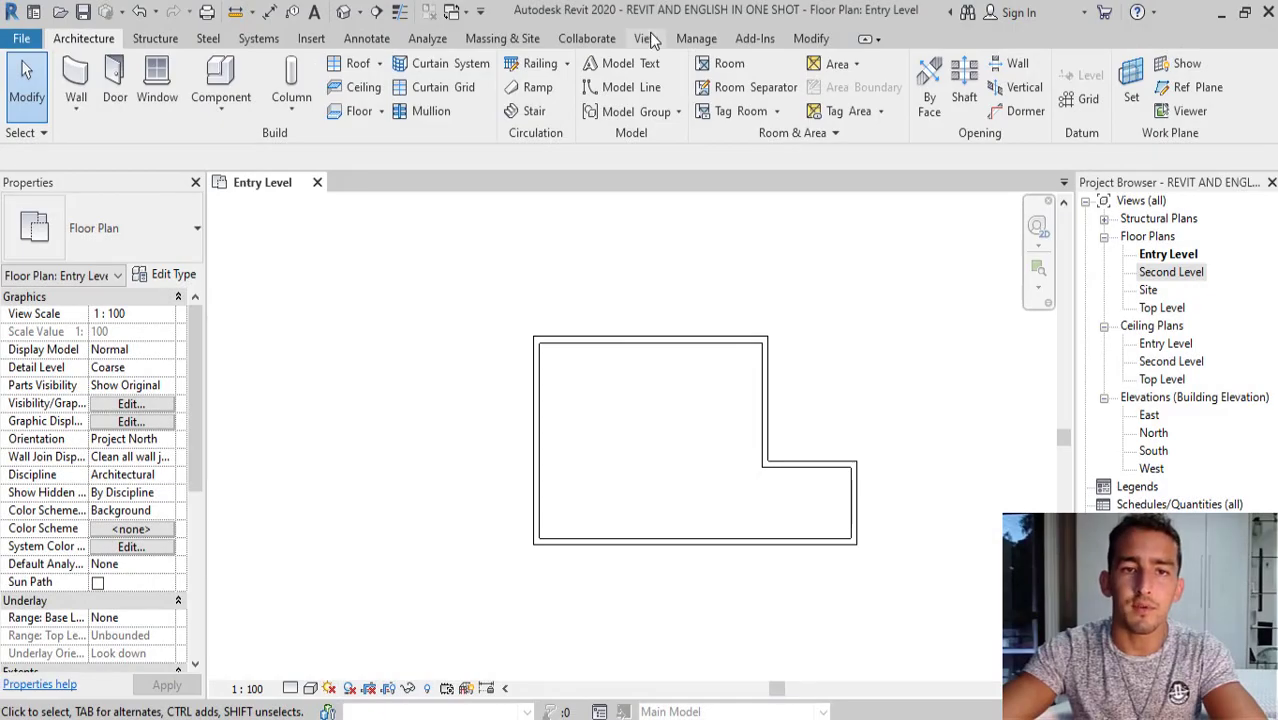
pyautogui.click(648, 38)
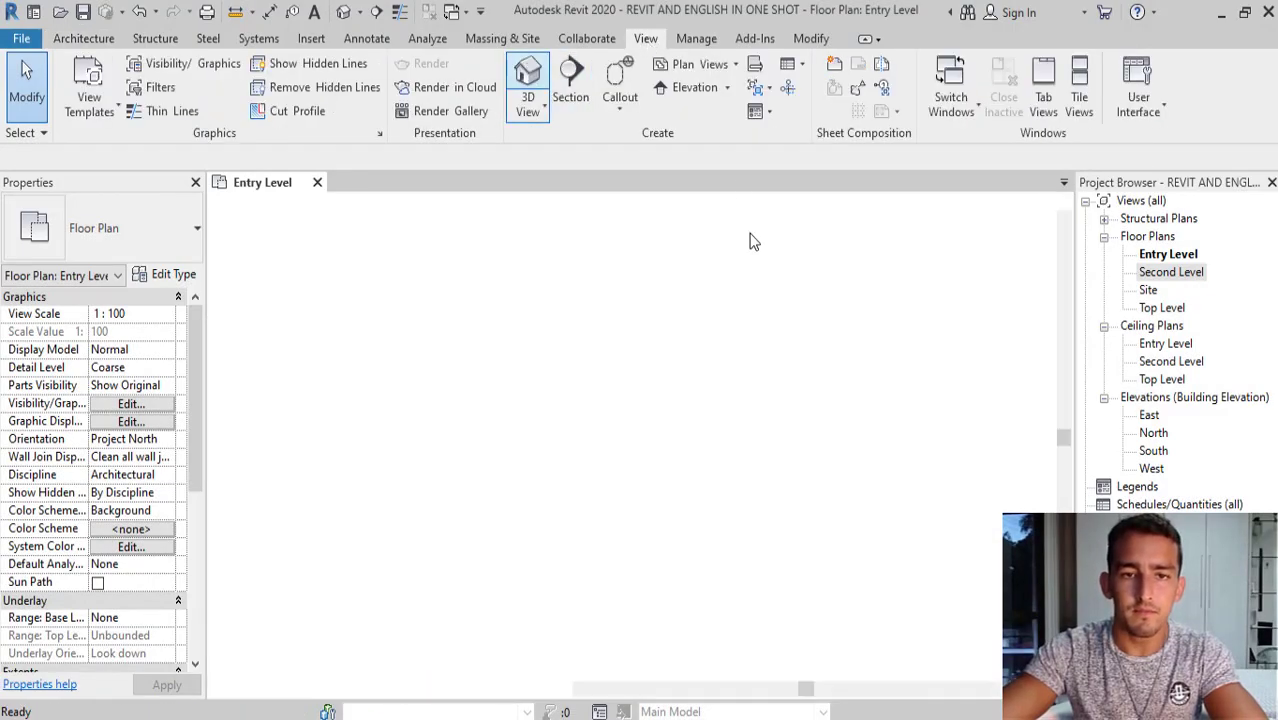
# Open the 3D view from the Project Browser's 3D Views list.
pyautogui.click(1104, 397)
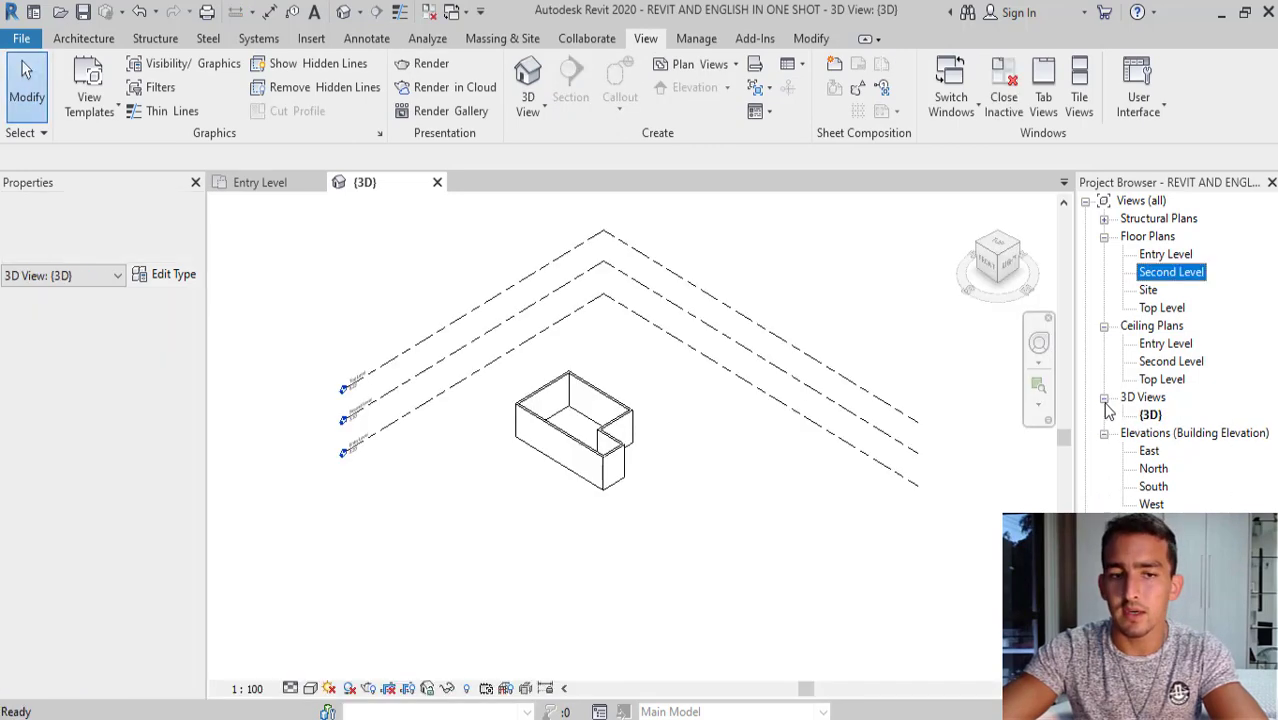
pyautogui.scroll(2, 720, 458)
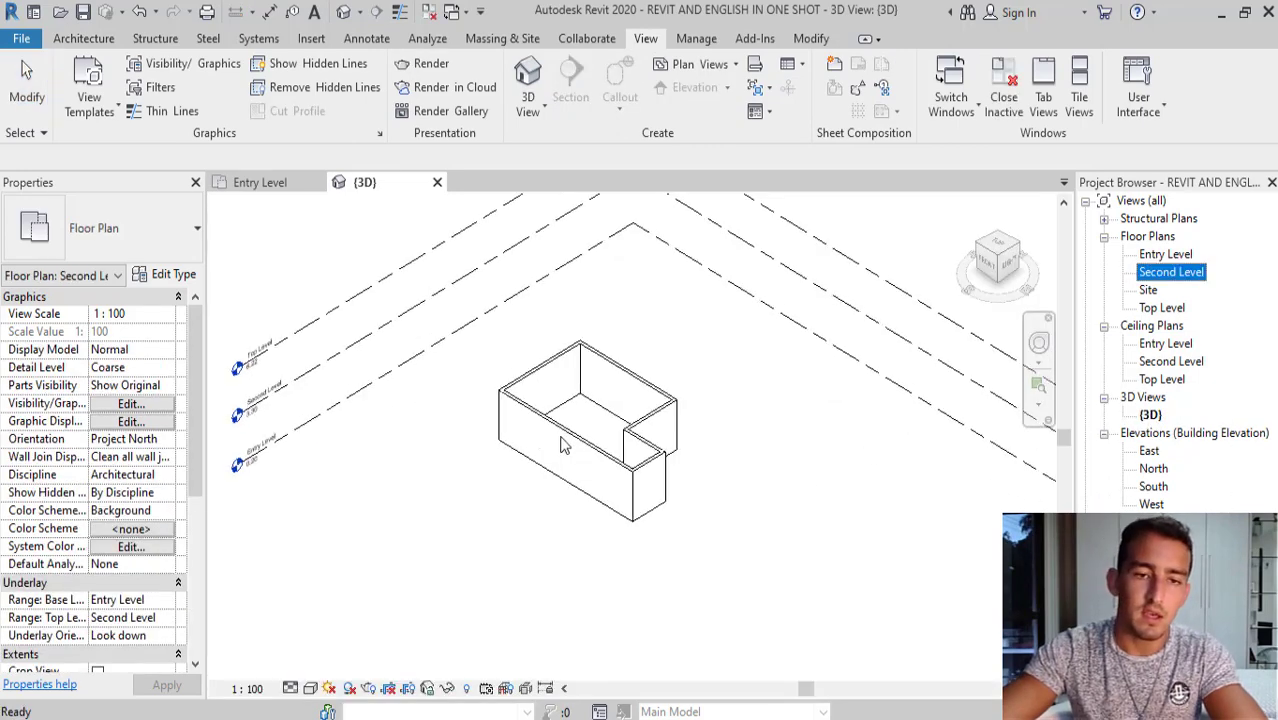
pyautogui.scroll(1, 720, 458)
pyautogui.scroll(-2, 840, 470)
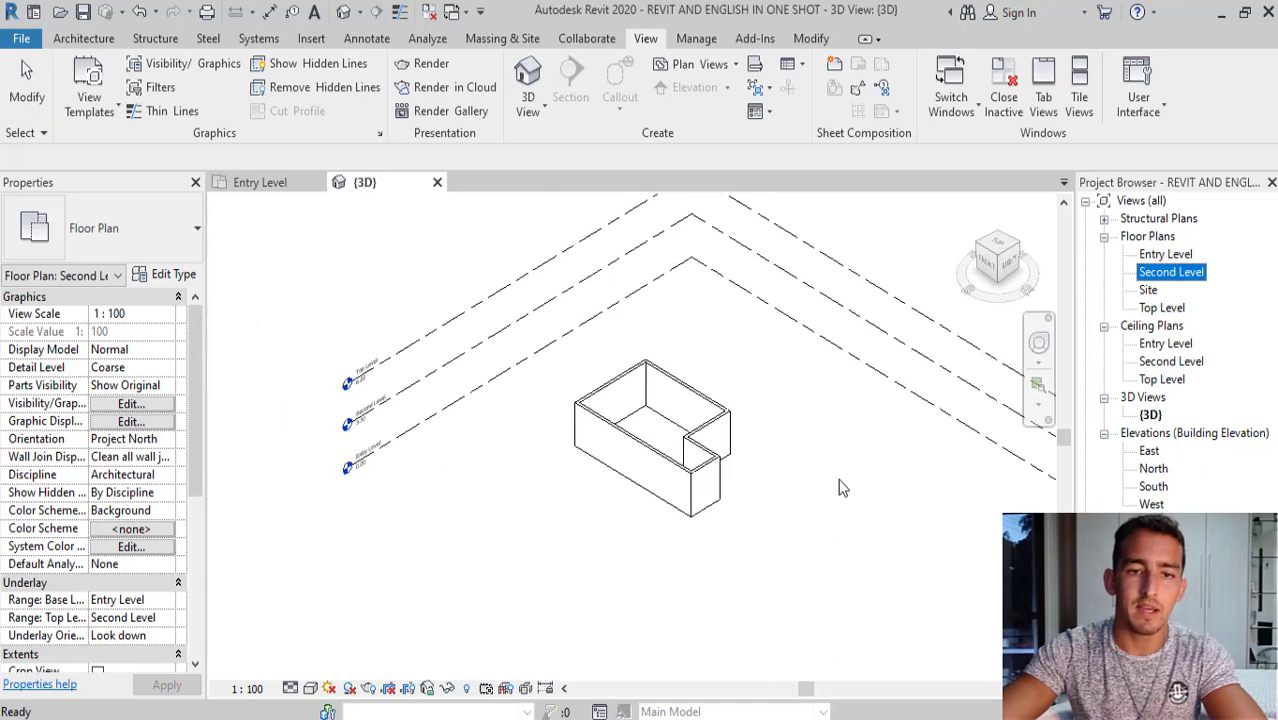
pyautogui.click(821, 490)
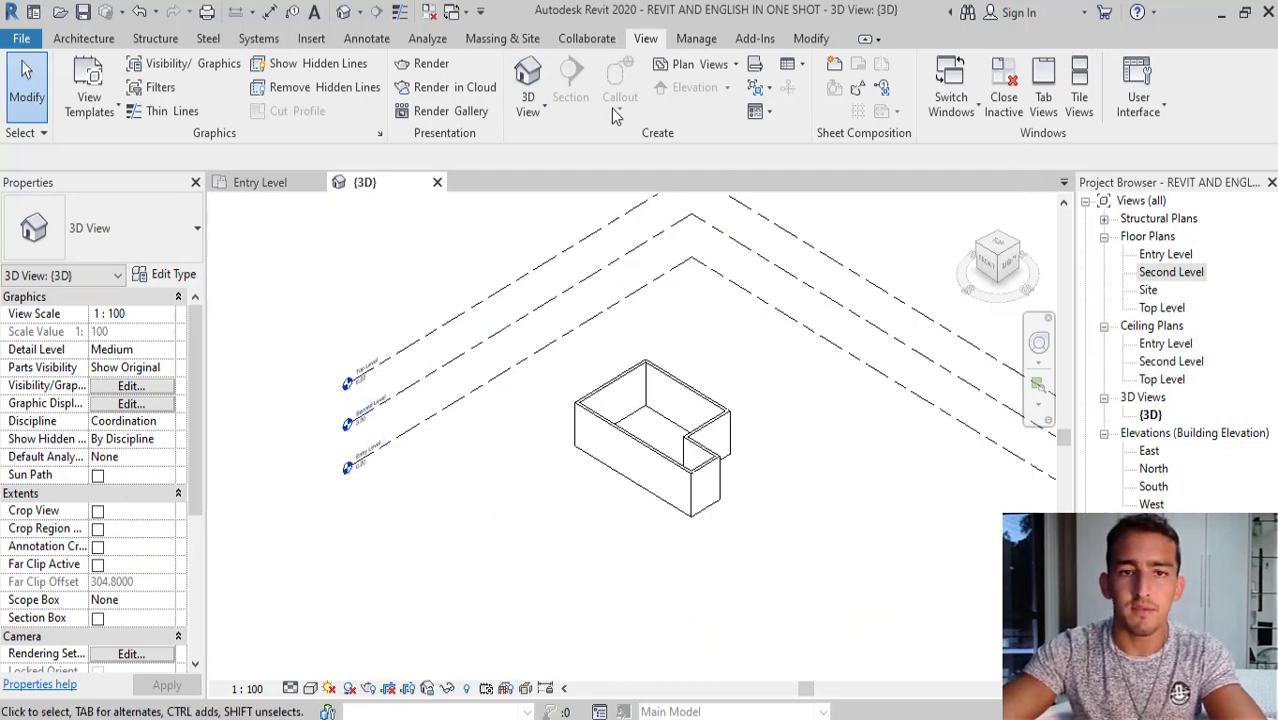
# Tile the 3D view beside the Entry Level plan, centring the building in each.
pyautogui.click(1071, 101)
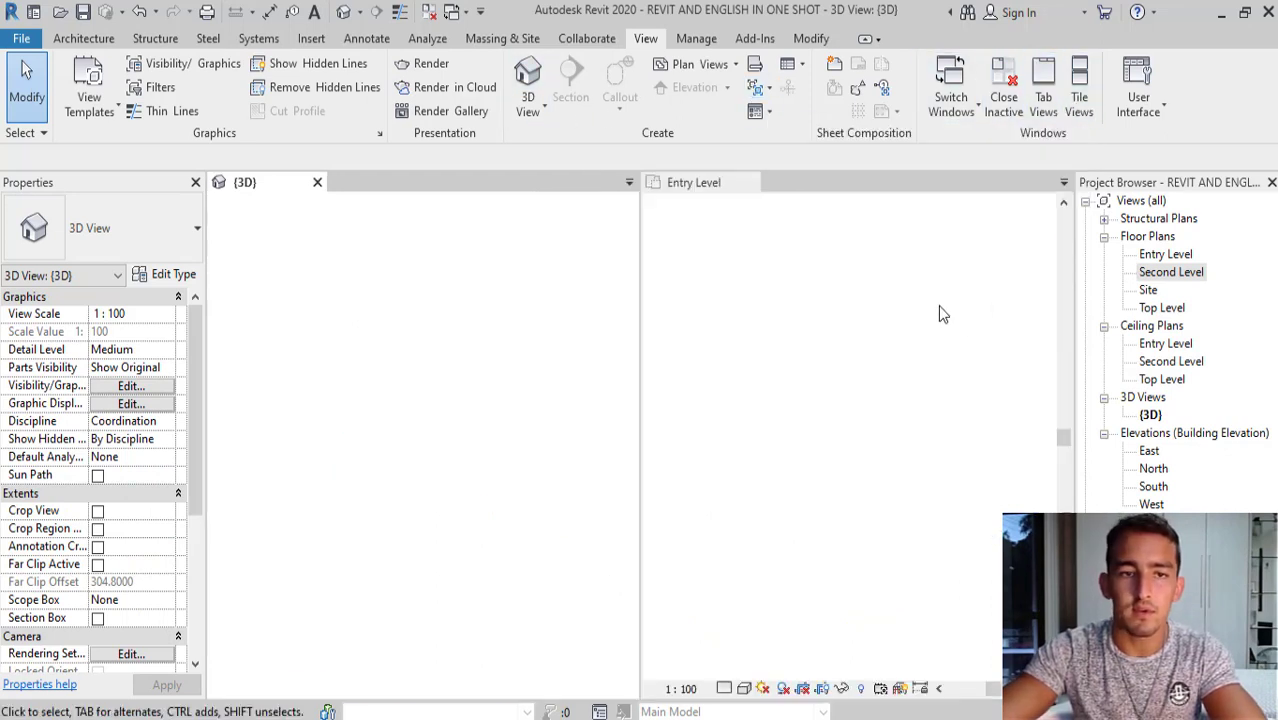
pyautogui.moveTo(537, 408); pyautogui.dragTo(328, 416, button='middle')
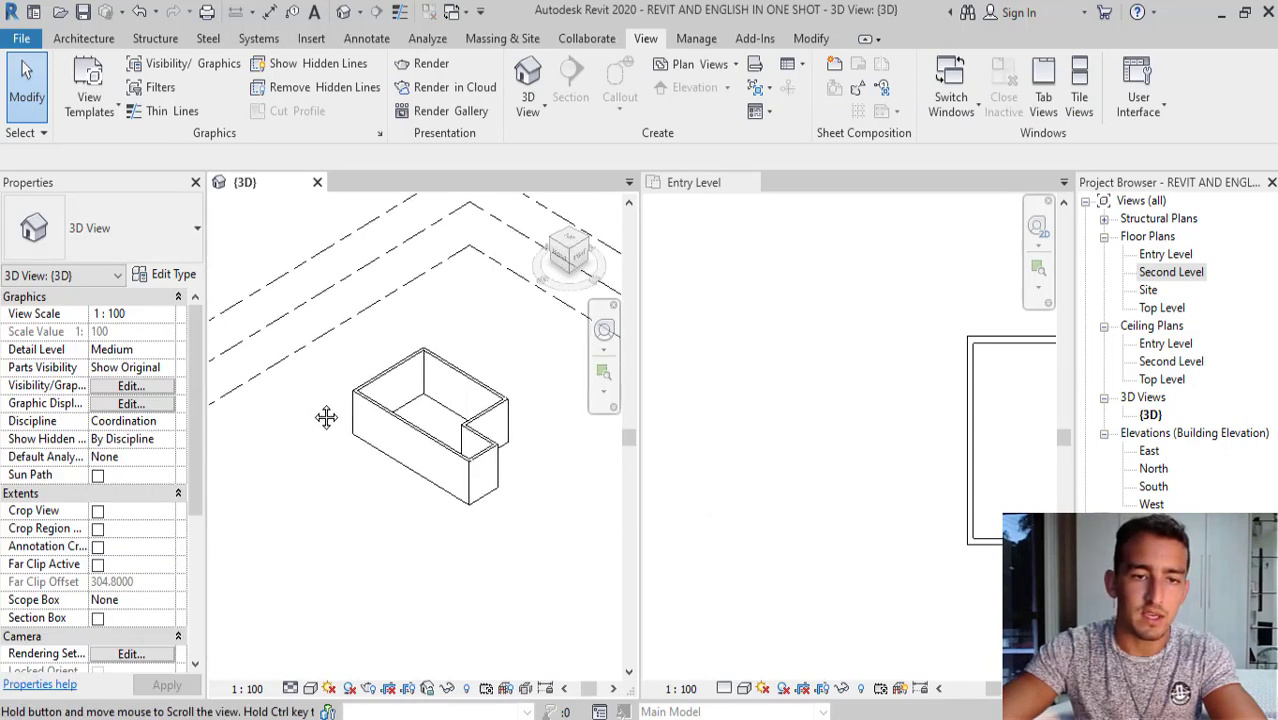
pyautogui.click(816, 443)
pyautogui.moveTo(944, 462); pyautogui.dragTo(742, 442, button='middle')
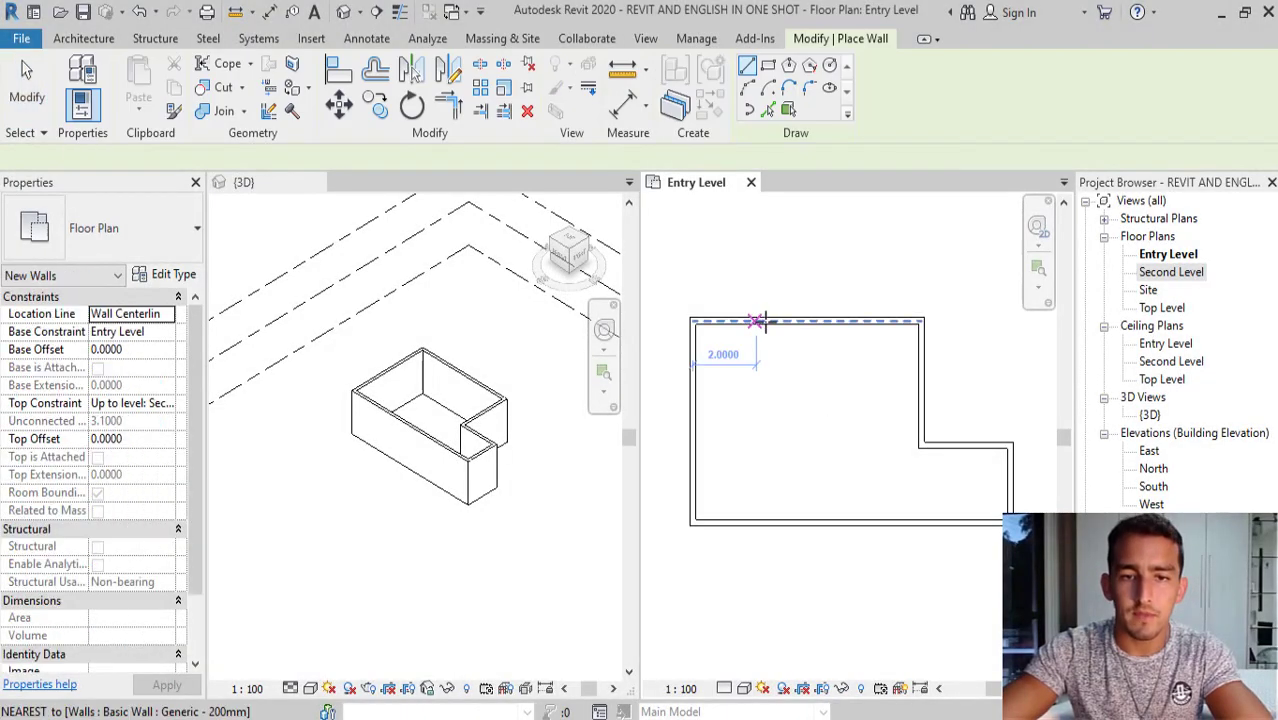
# Draw a horizontal-then-vertical partition from the inner corner up to the top wall.
pyautogui.click(920, 443)
pyautogui.press('Escape')
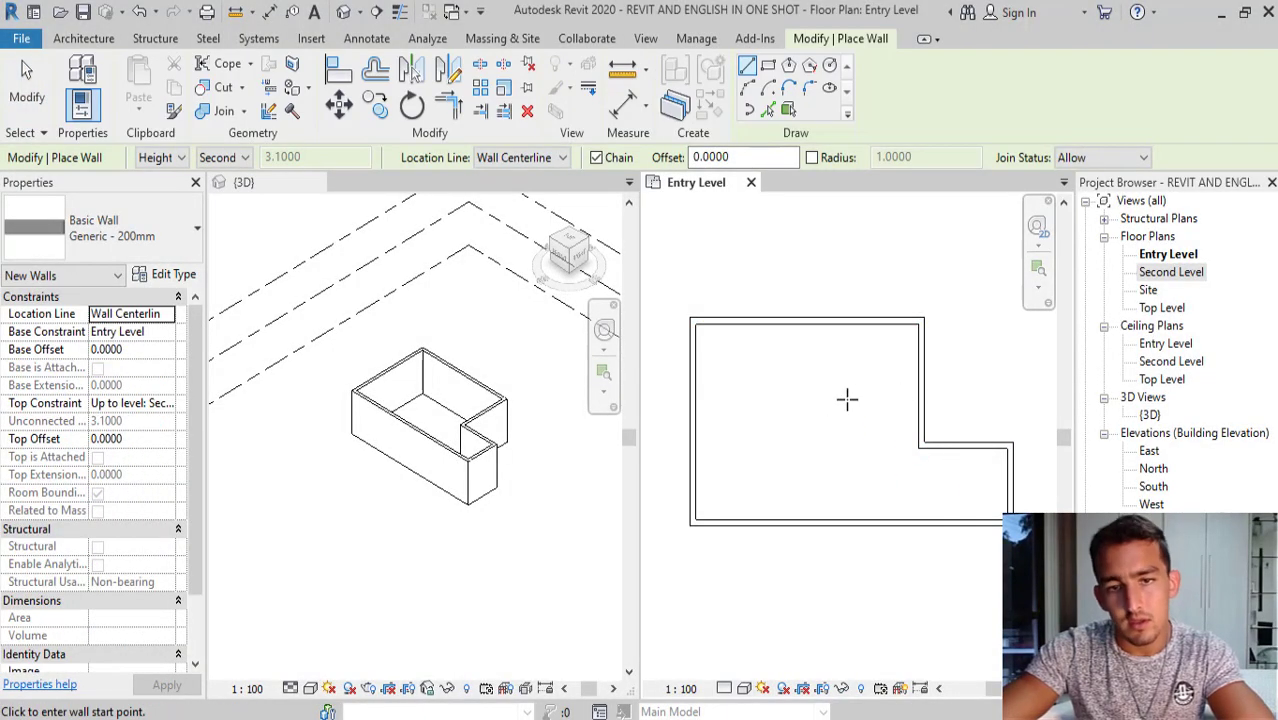
pyautogui.click(920, 445)
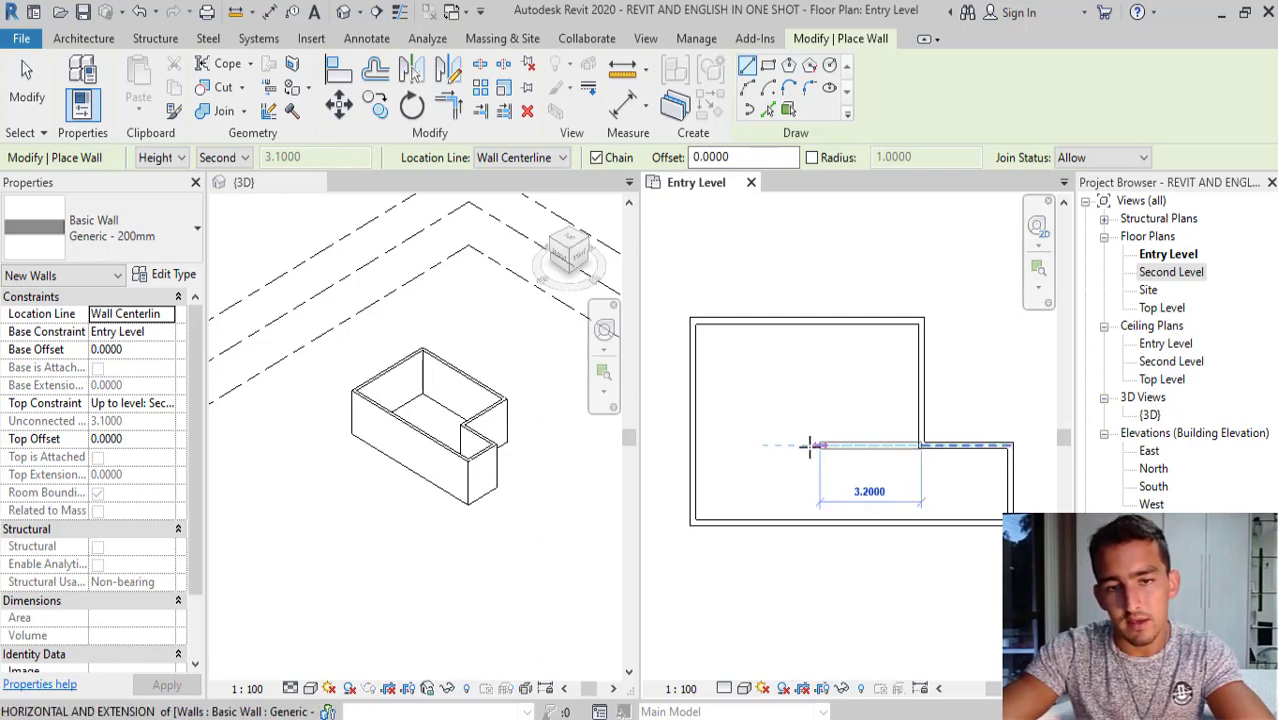
pyautogui.click(808, 335)
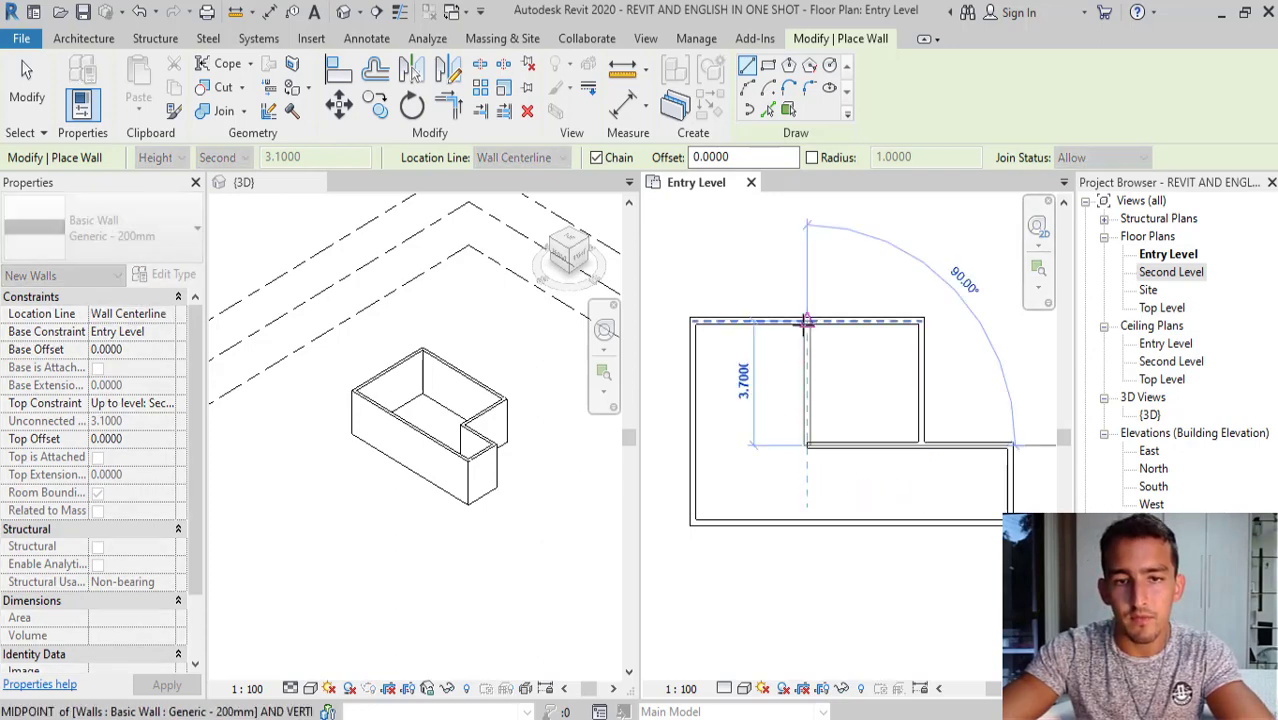
pyautogui.click(806, 321)
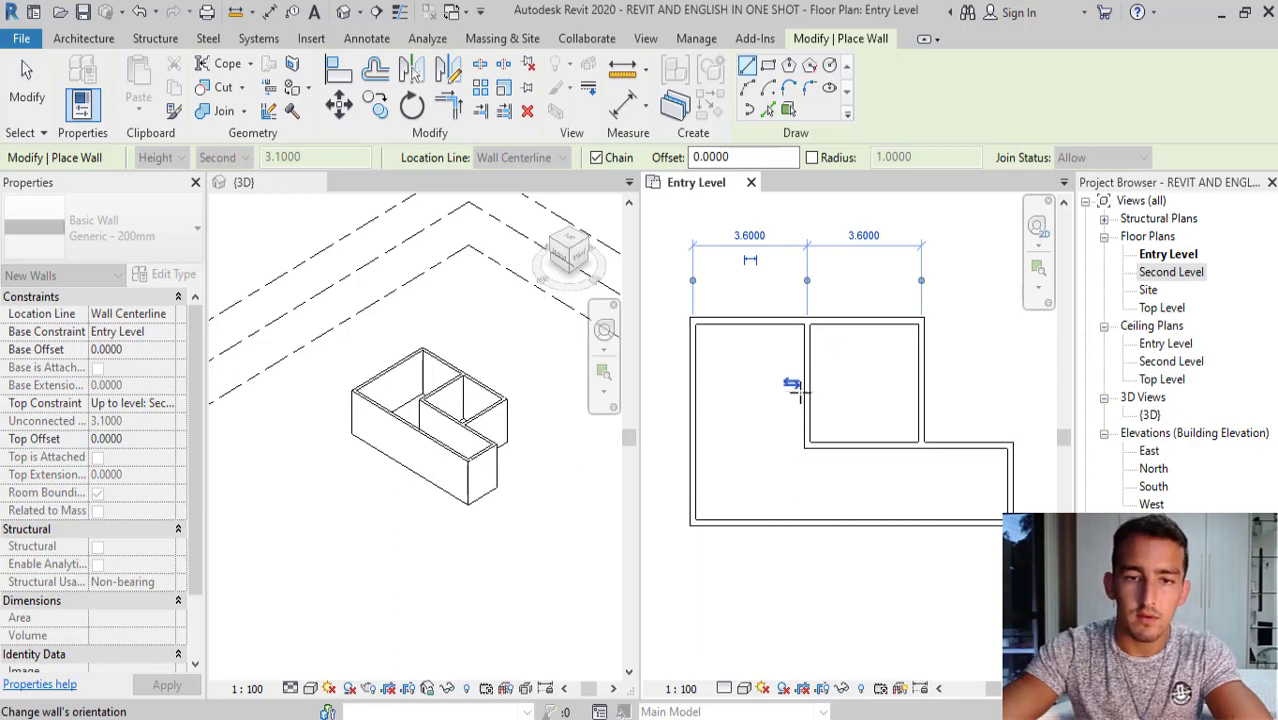
pyautogui.press('Escape')
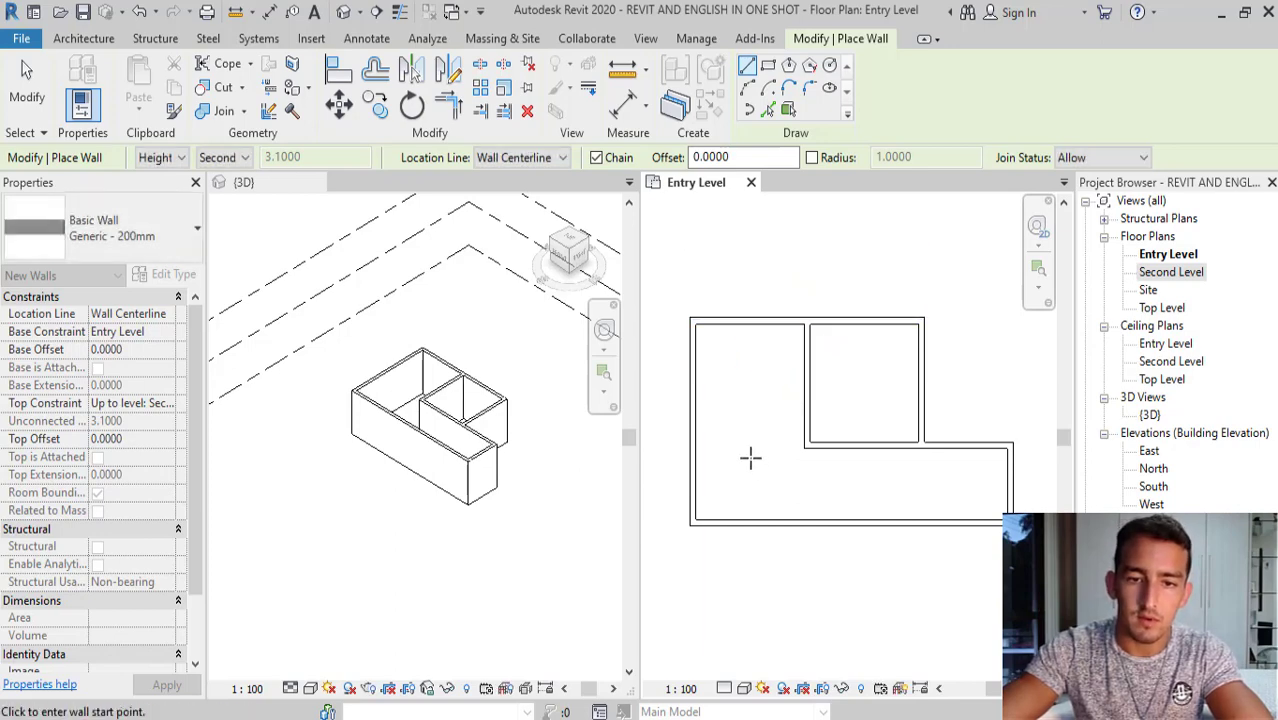
# Add a horizontal partition from the interior wall to the left outer wall.
pyautogui.click(801, 398)
pyautogui.click(697, 398)
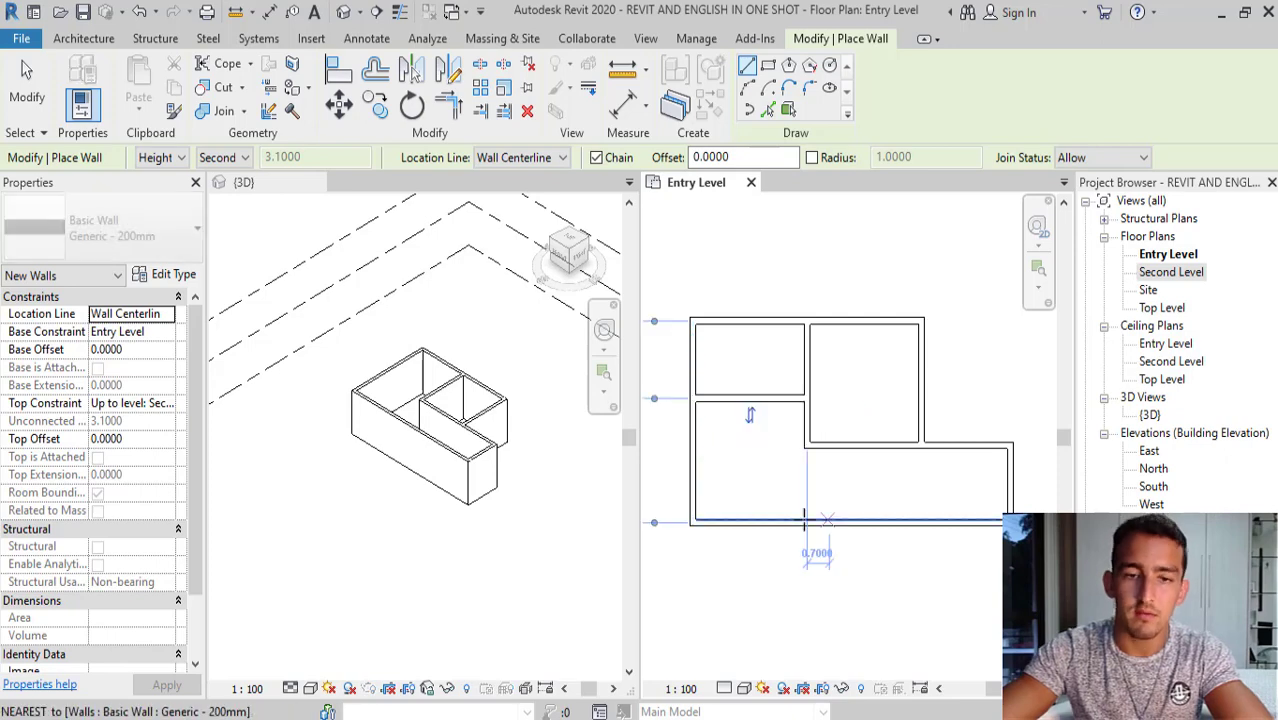
pyautogui.press('Escape')
pyautogui.press('Escape')
pyautogui.scroll(1, 881, 480)
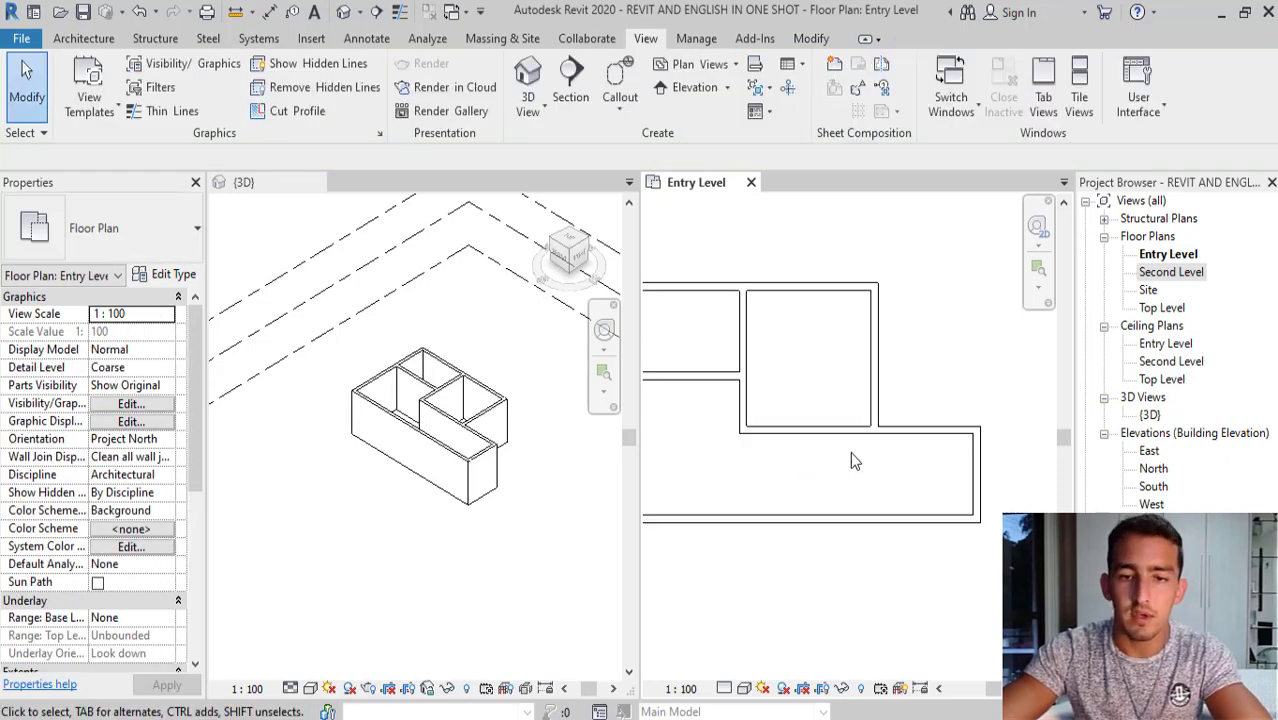
pyautogui.scroll(1, 976, 457)
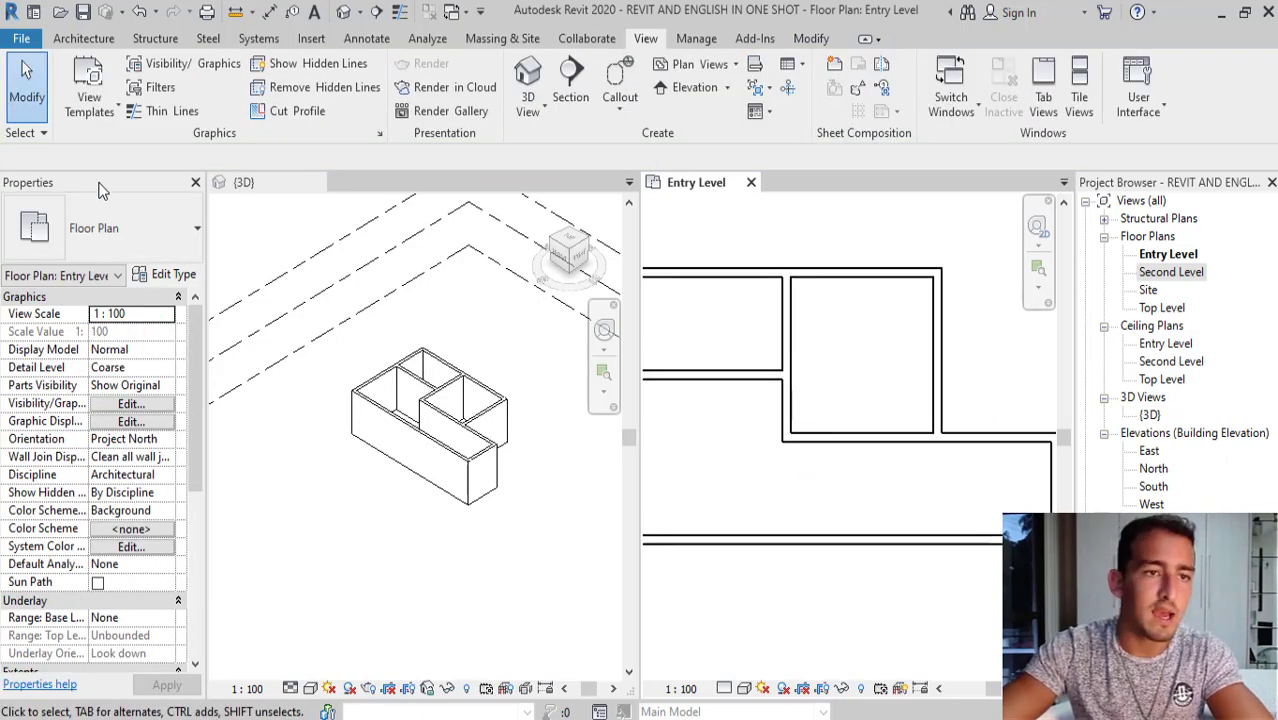
# Place an M_Single-Flush 0915 x 2134mm door in the right exterior wall.
pyautogui.click(78, 40)
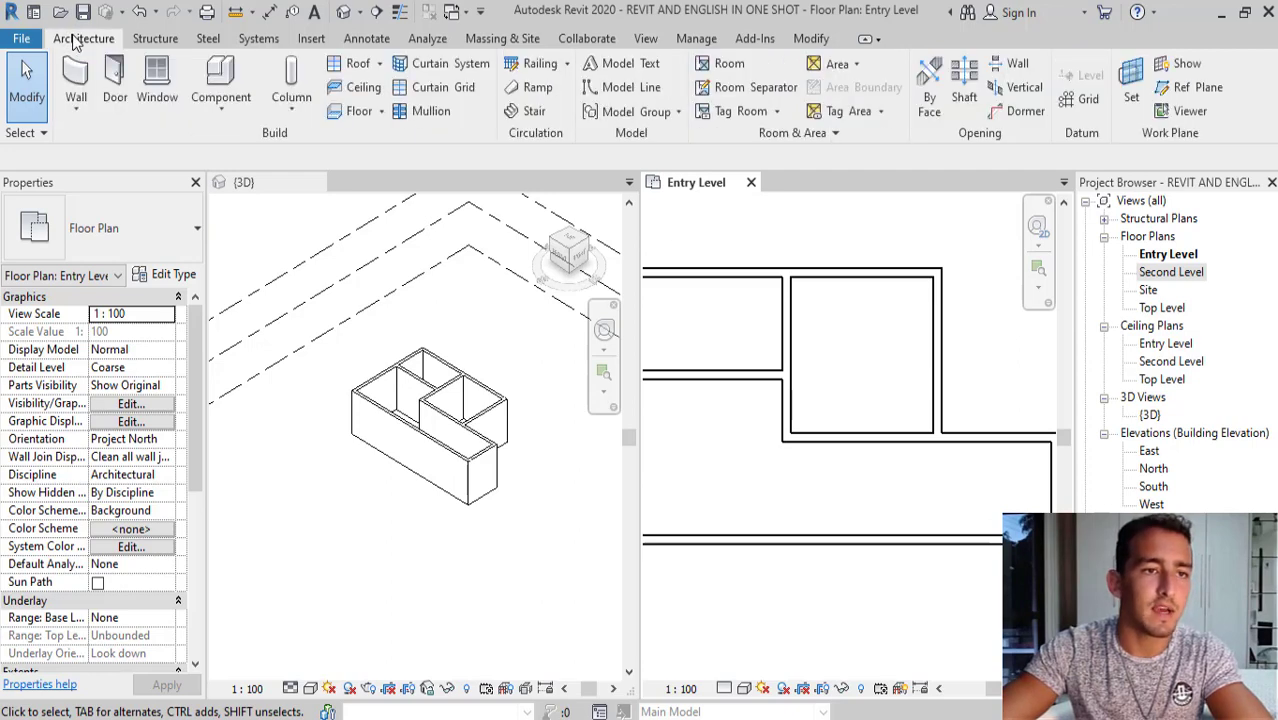
pyautogui.click(114, 90)
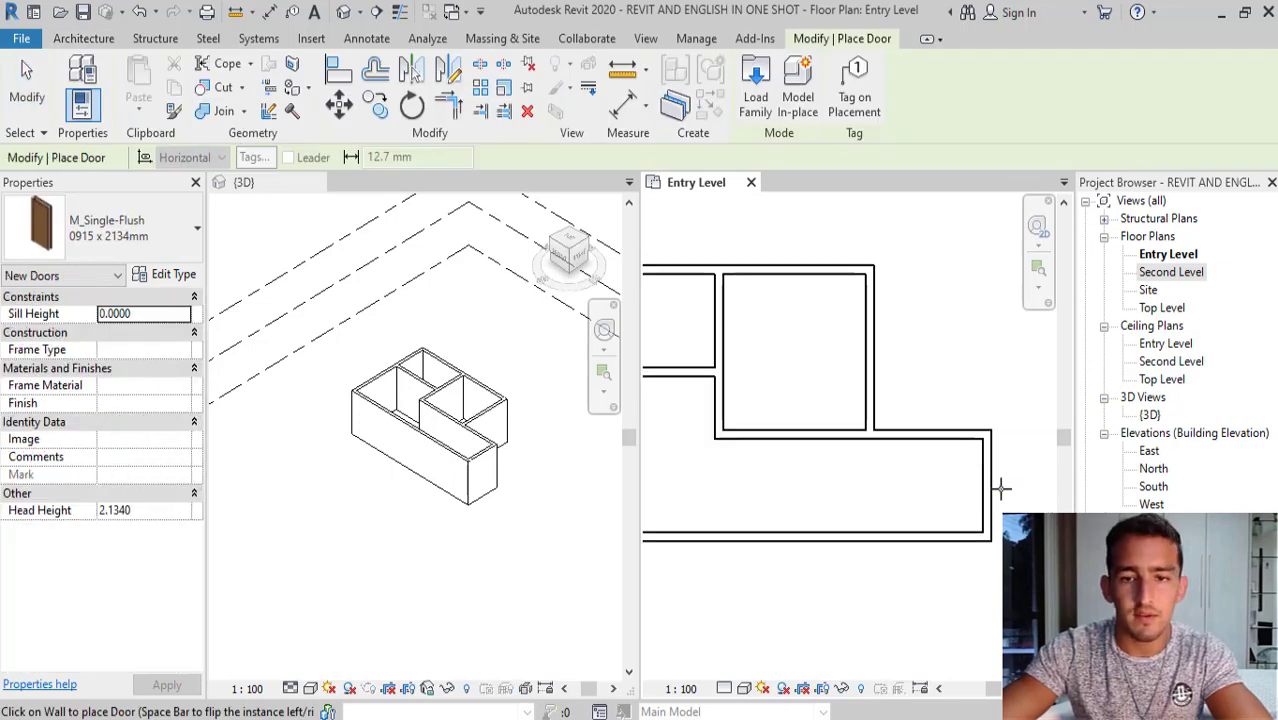
pyautogui.scroll(2, 995, 486)
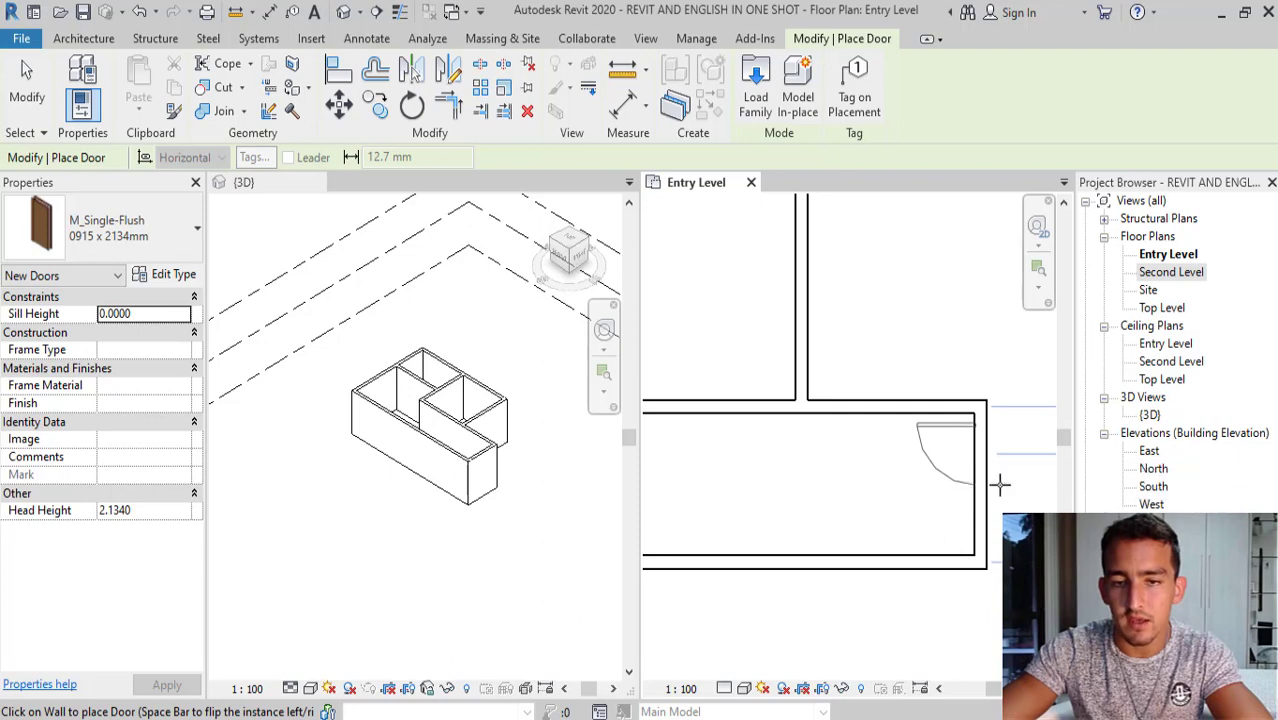
pyautogui.click(998, 480)
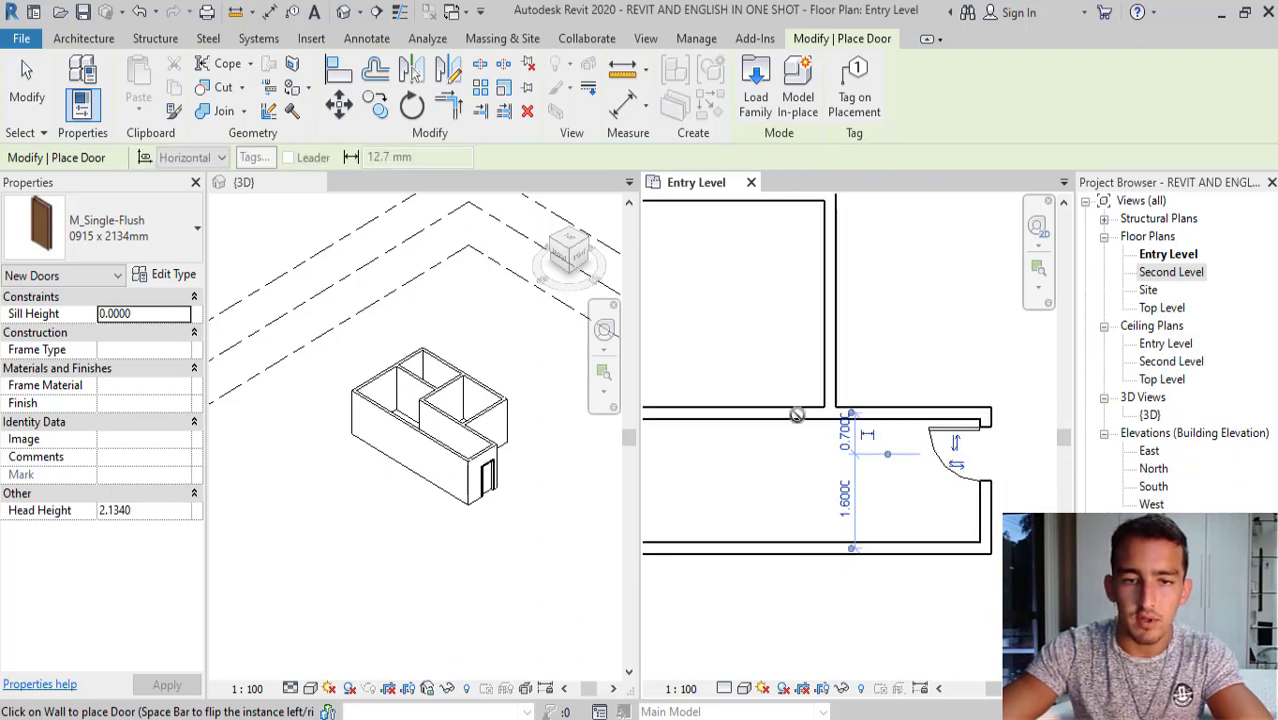
# Place single-flush doors in the interior partition and the upper partition wall.
pyautogui.scroll(1, 790, 410)
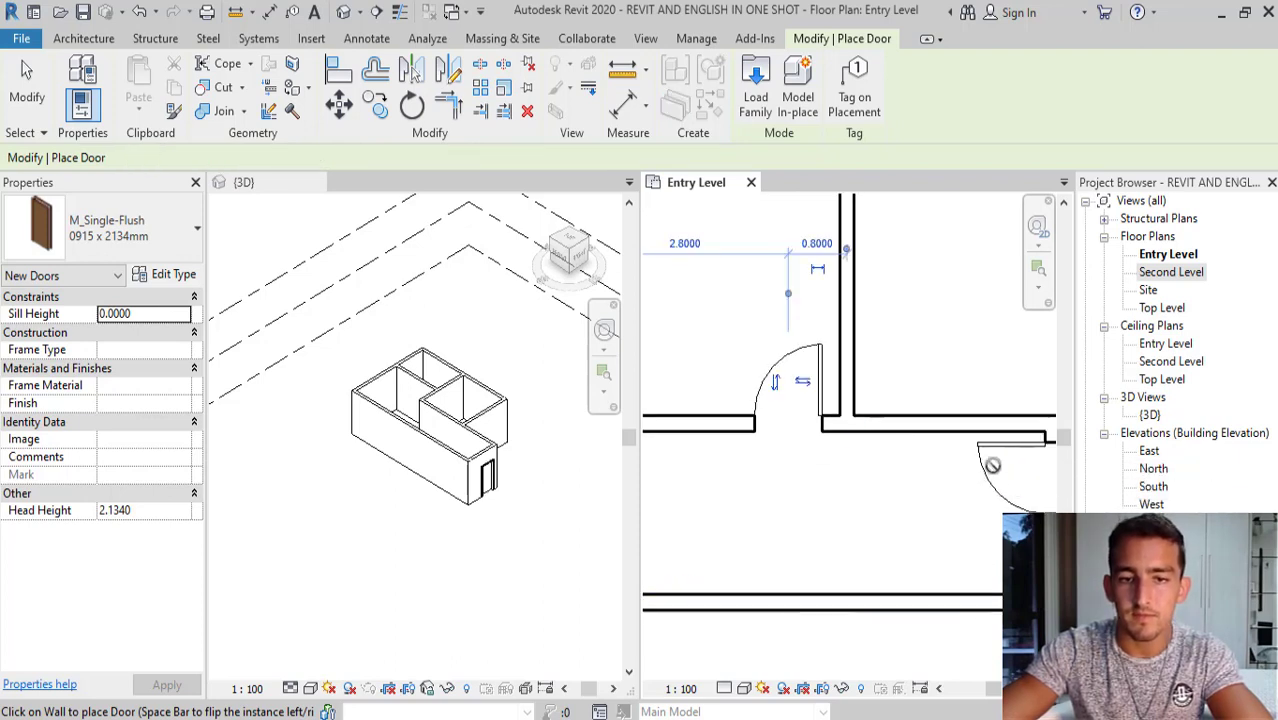
pyautogui.scroll(-2, 790, 410)
pyautogui.scroll(1, 762, 399)
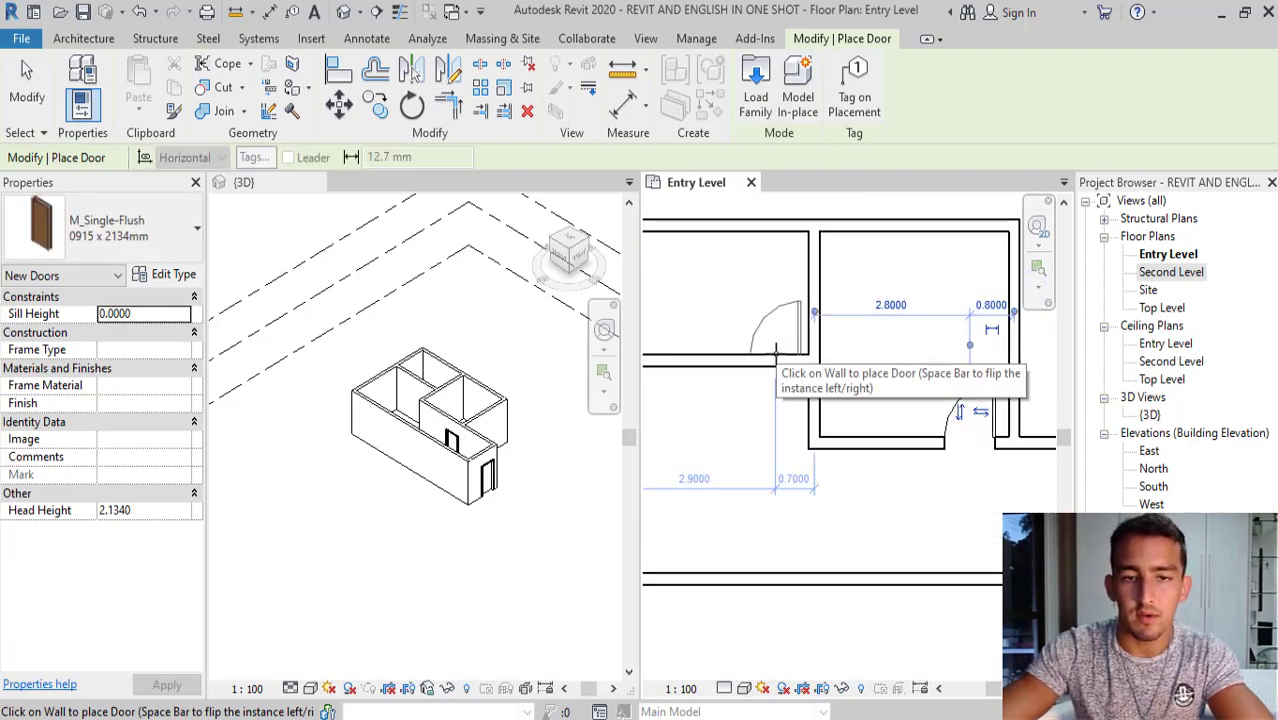
pyautogui.click(776, 350)
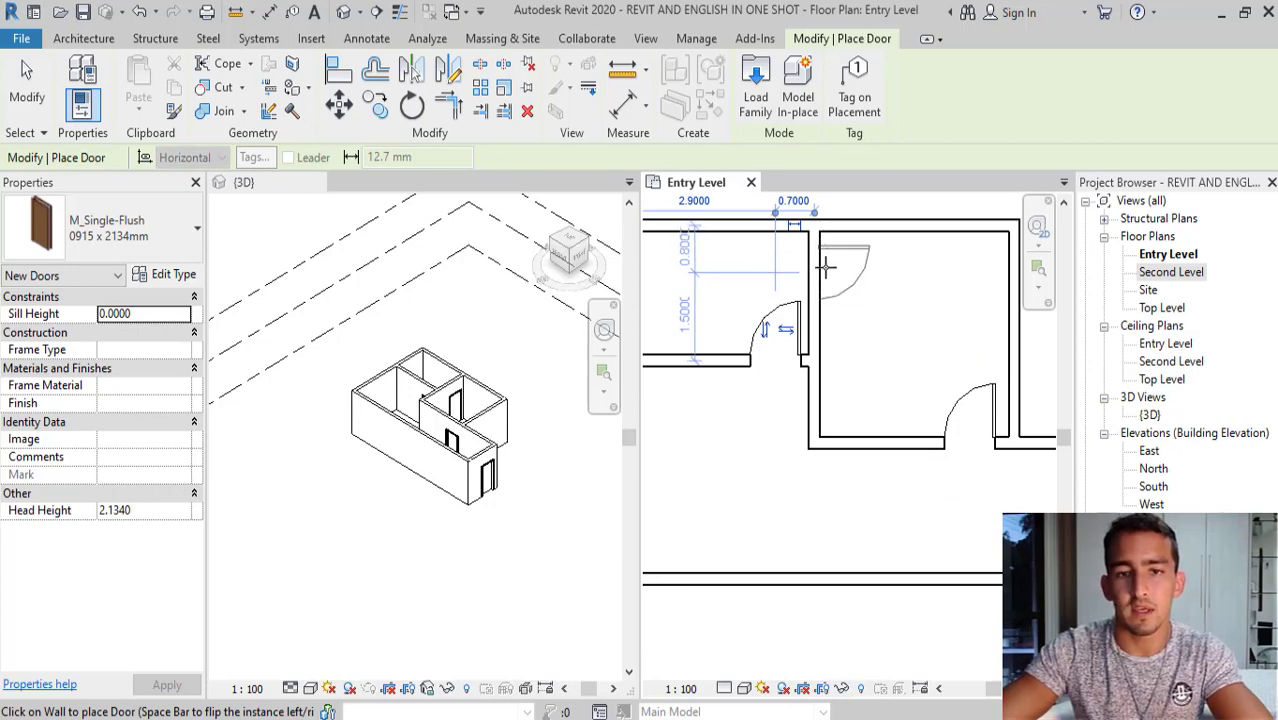
pyautogui.click(834, 270)
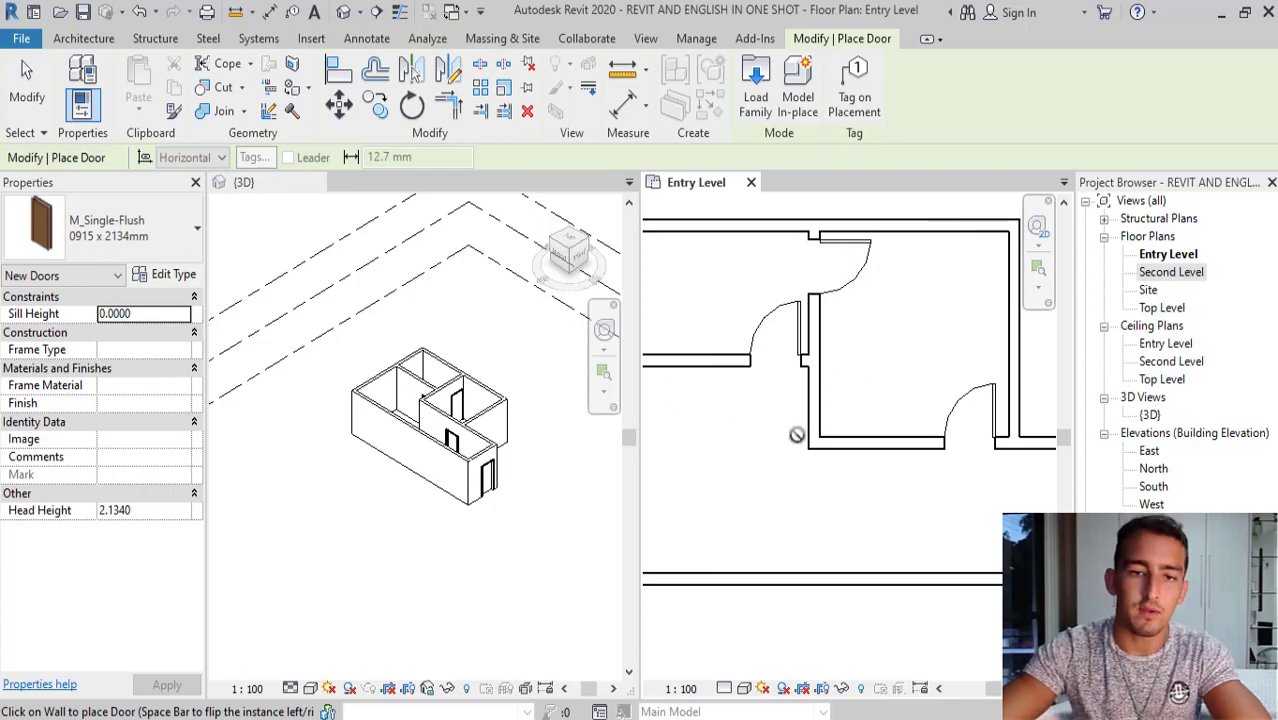
pyautogui.press('Escape')
pyautogui.press('Escape')
pyautogui.scroll(-2, 893, 294)
pyautogui.press('Escape')
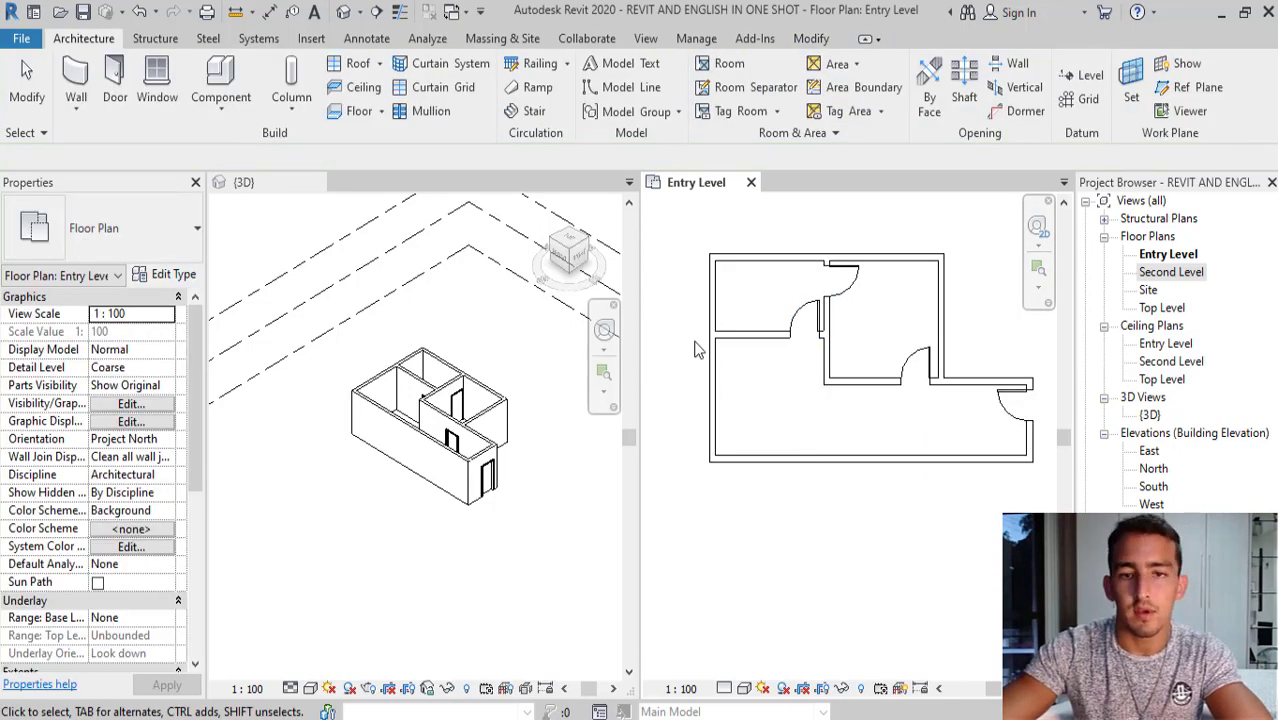
# Start the DI aligned dimension tool measuring to wall faces.
pyautogui.scroll(2, 960, 430)
pyautogui.scroll(1, 963, 432)
pyautogui.scroll(1, 958, 420)
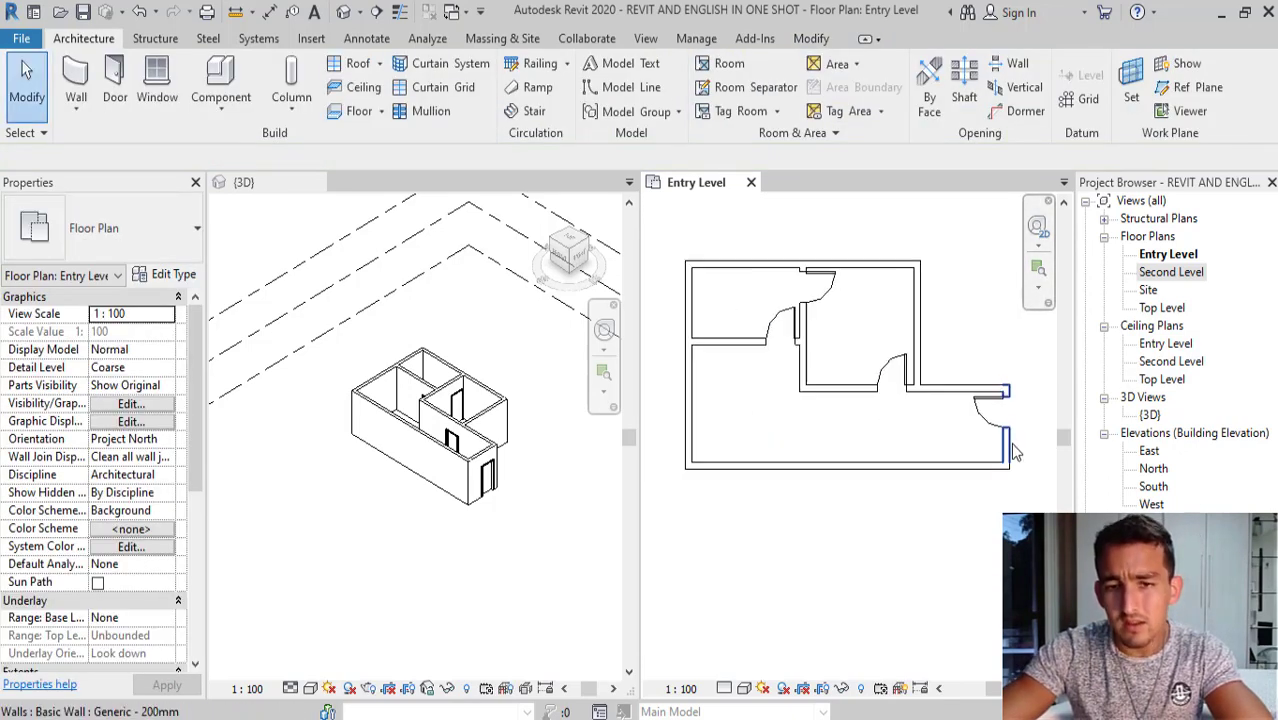
pyautogui.scroll(1, 948, 393)
pyautogui.scroll(-1, 950, 410)
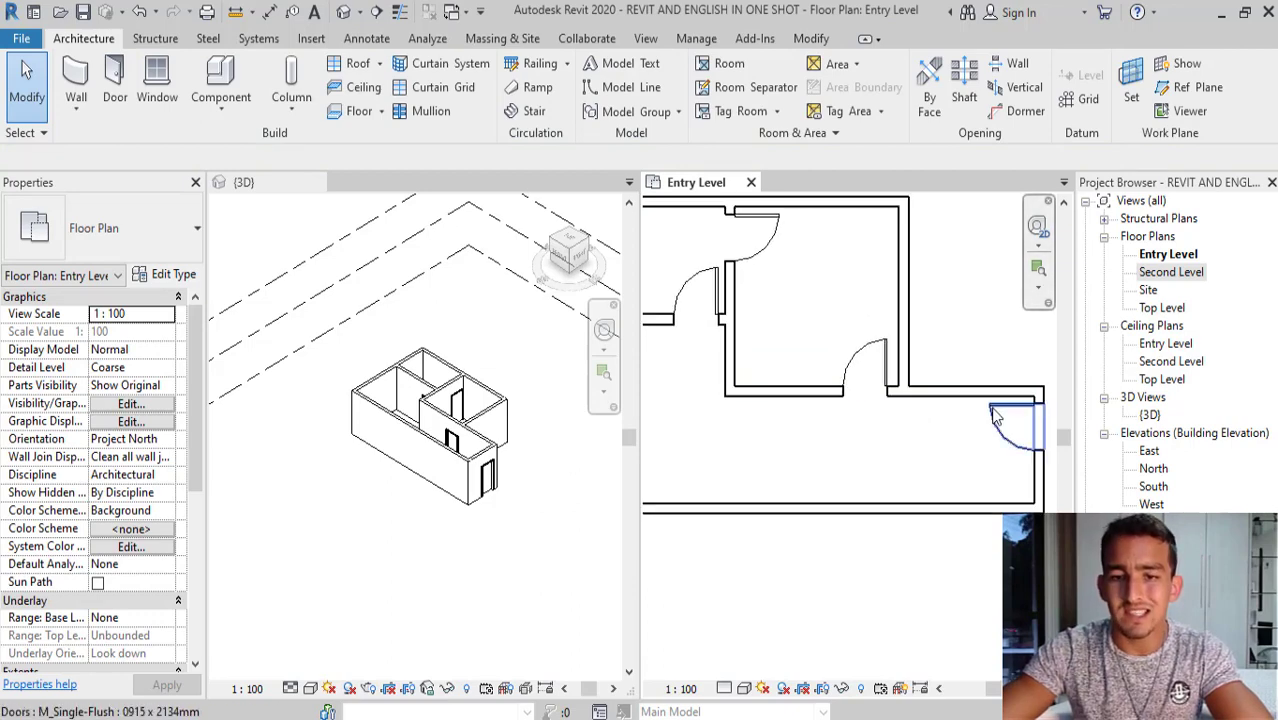
pyautogui.scroll(-1, 953, 435)
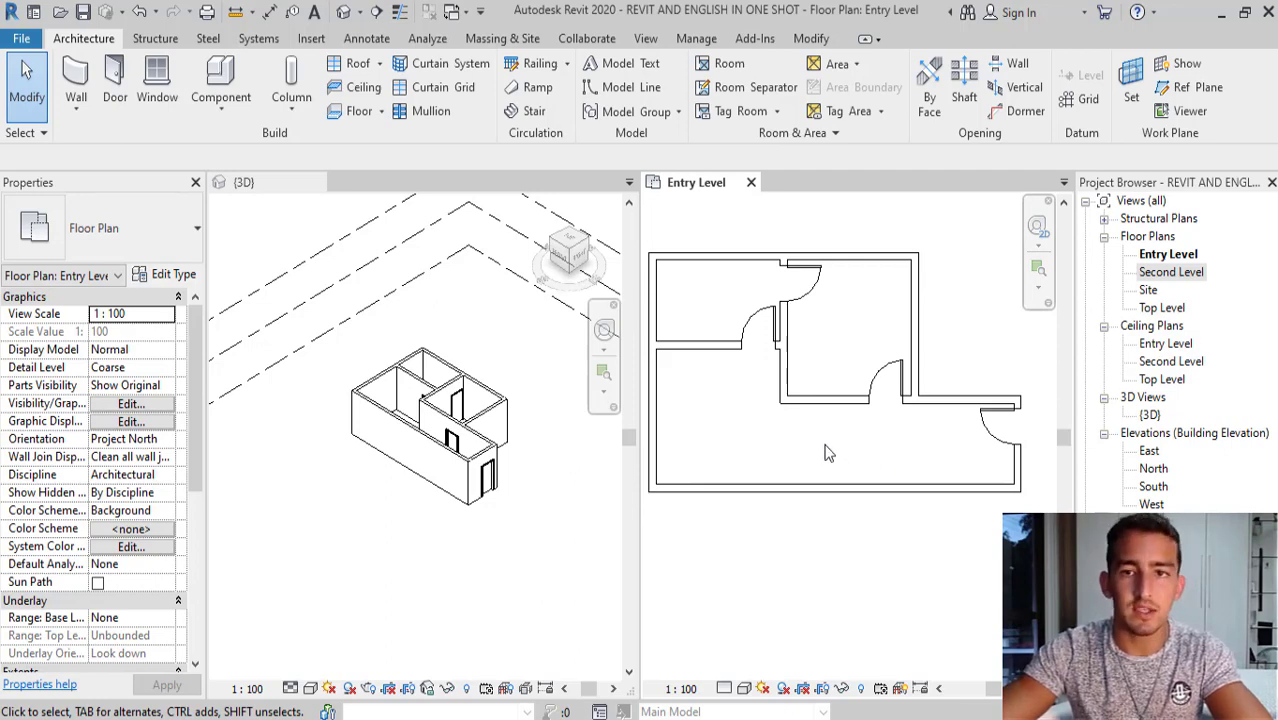
pyautogui.press('d')
pyautogui.press('i')
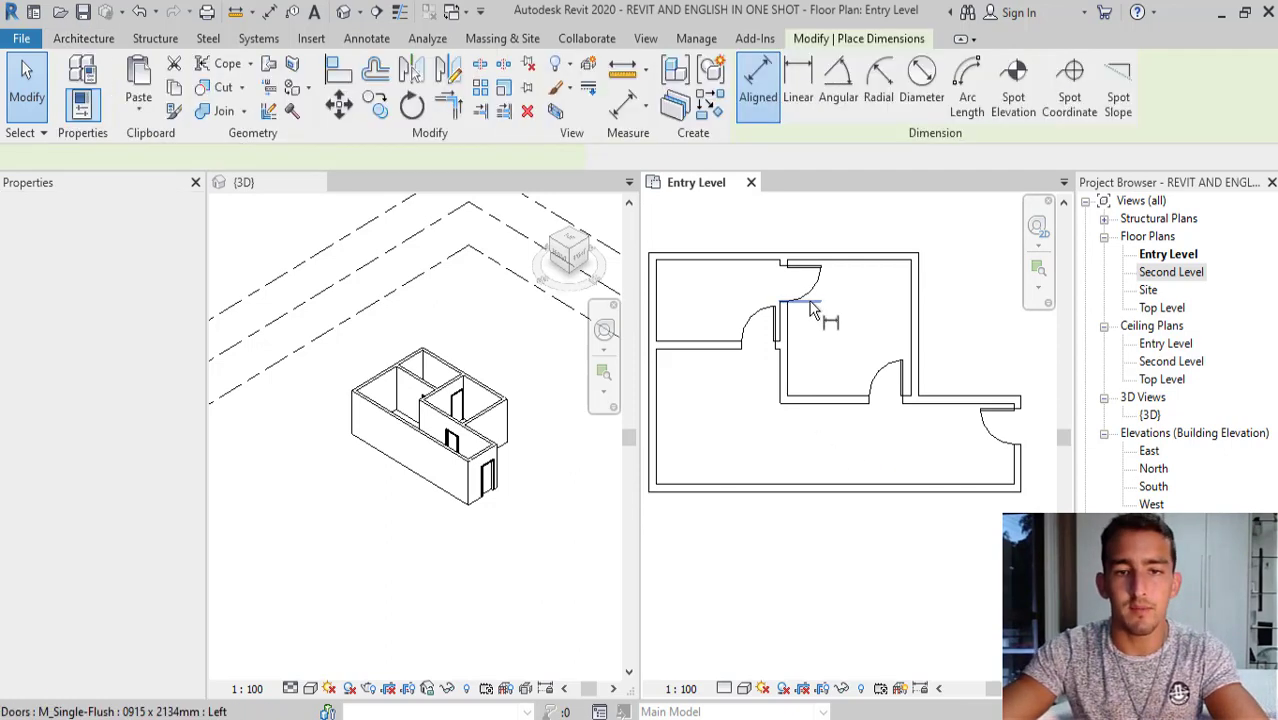
pyautogui.scroll(2, 770, 375)
pyautogui.scroll(2, 800, 400)
pyautogui.scroll(2, 905, 452)
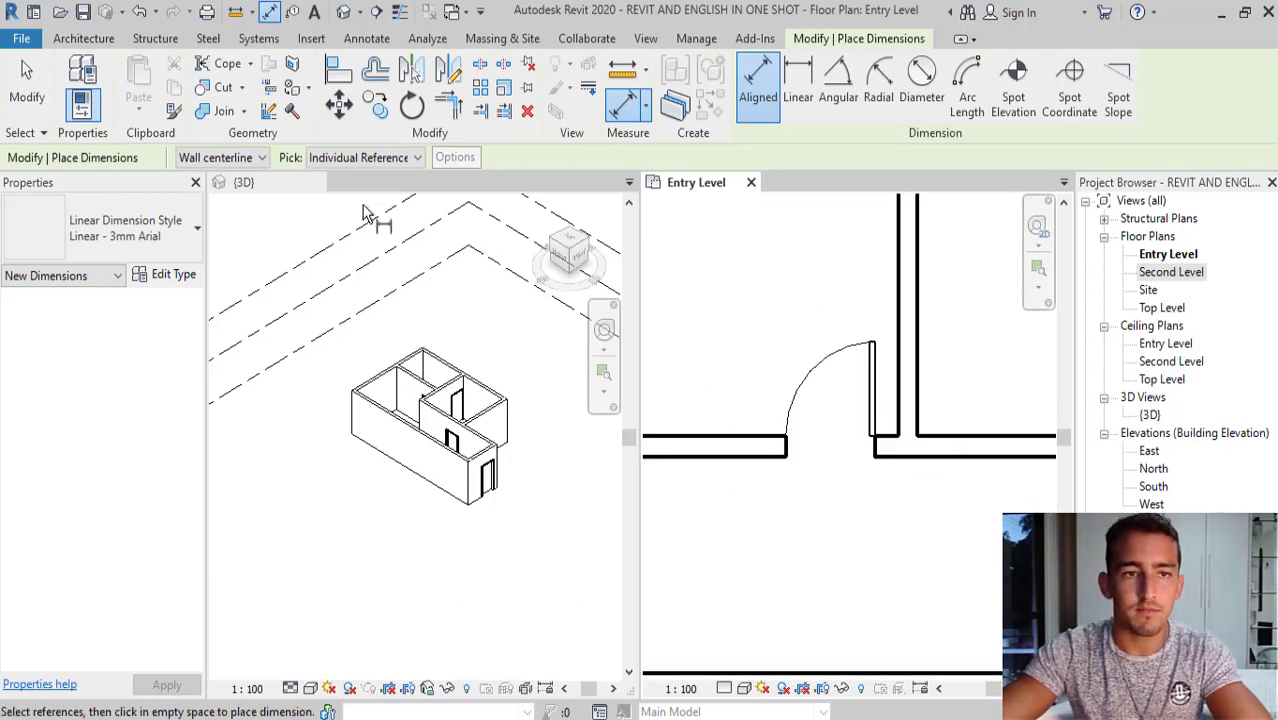
pyautogui.click(234, 160)
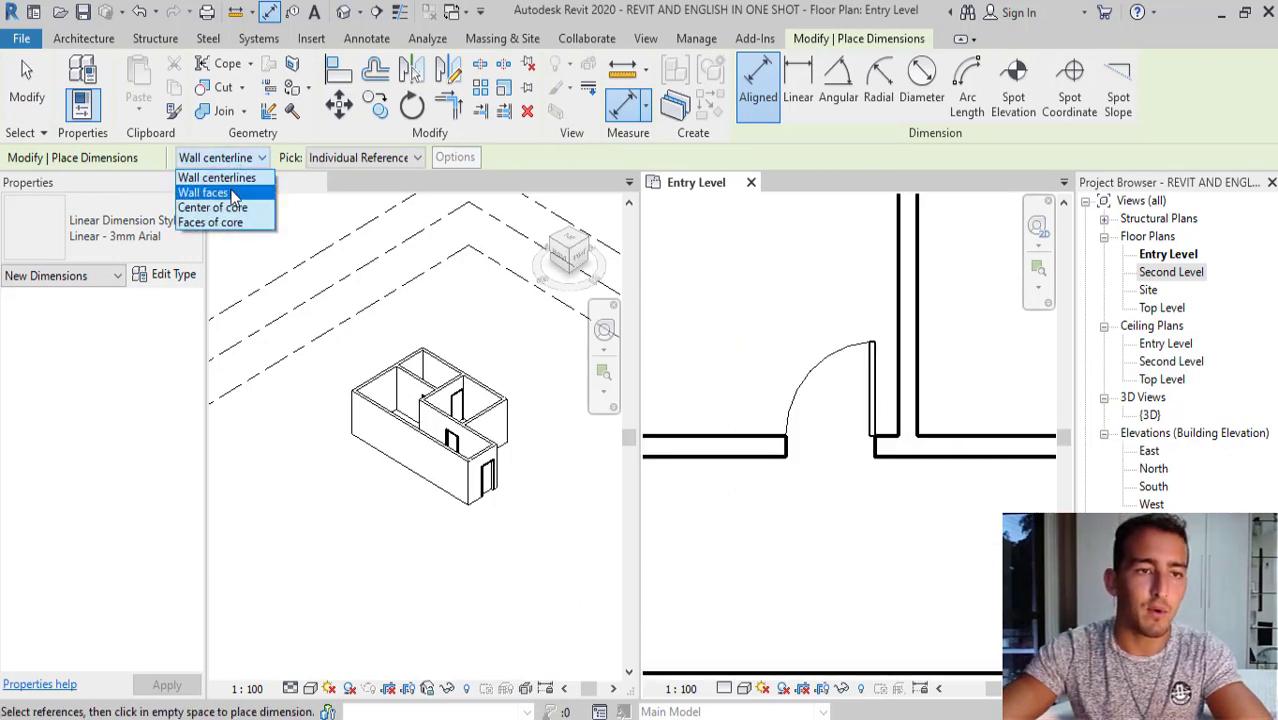
pyautogui.click(203, 192)
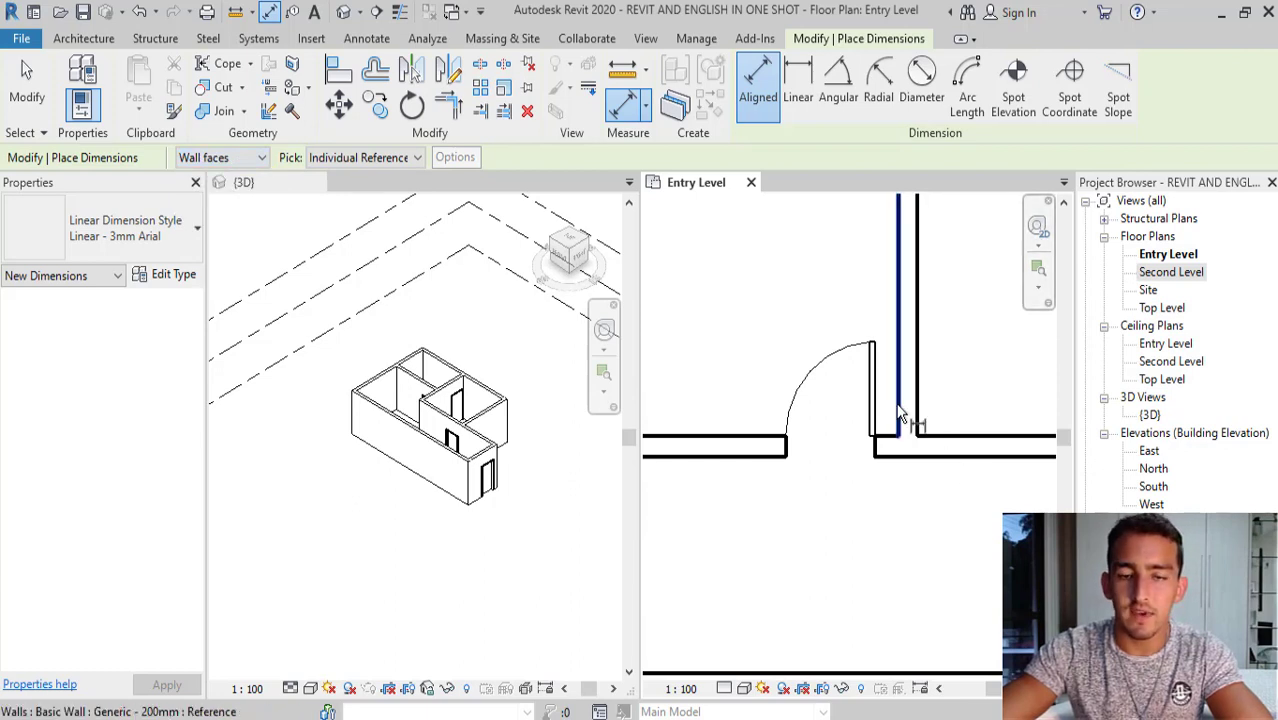
# Dimension the lower-right door to the adjacent wall face, reading 1.04.
pyautogui.scroll(-2, 985, 462)
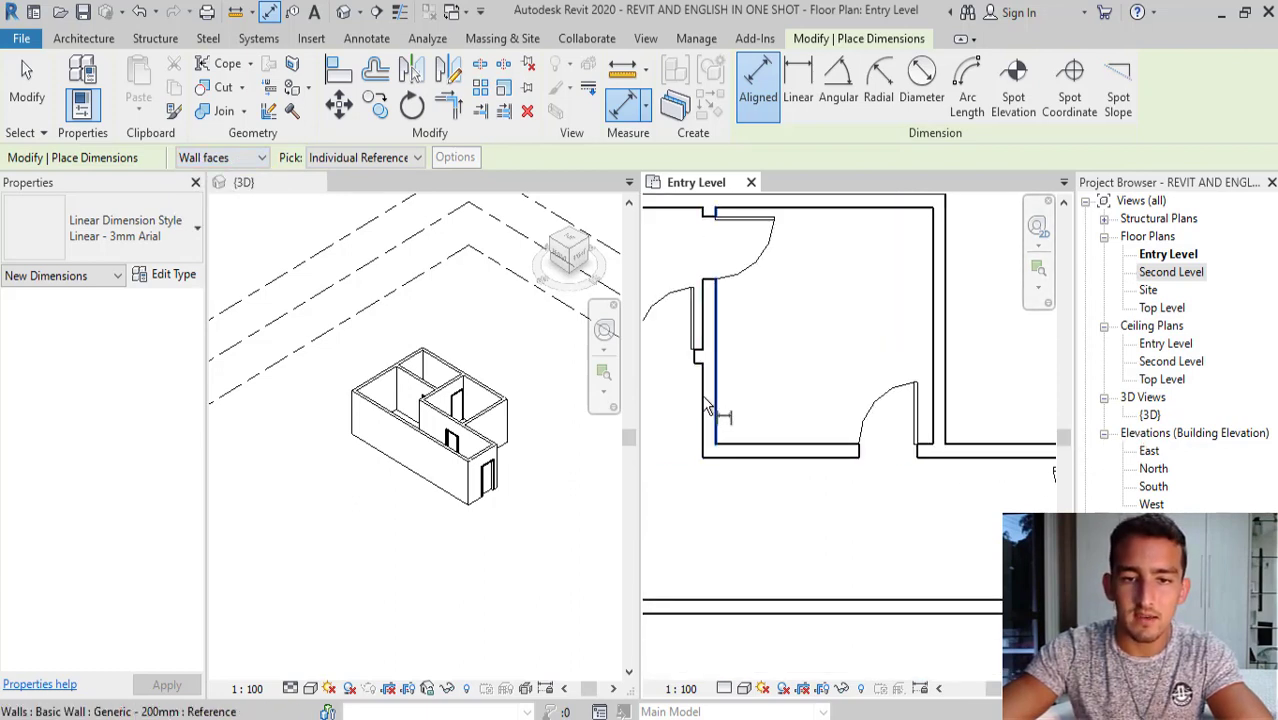
pyautogui.scroll(2, 1000, 480)
pyautogui.scroll(2, 985, 470)
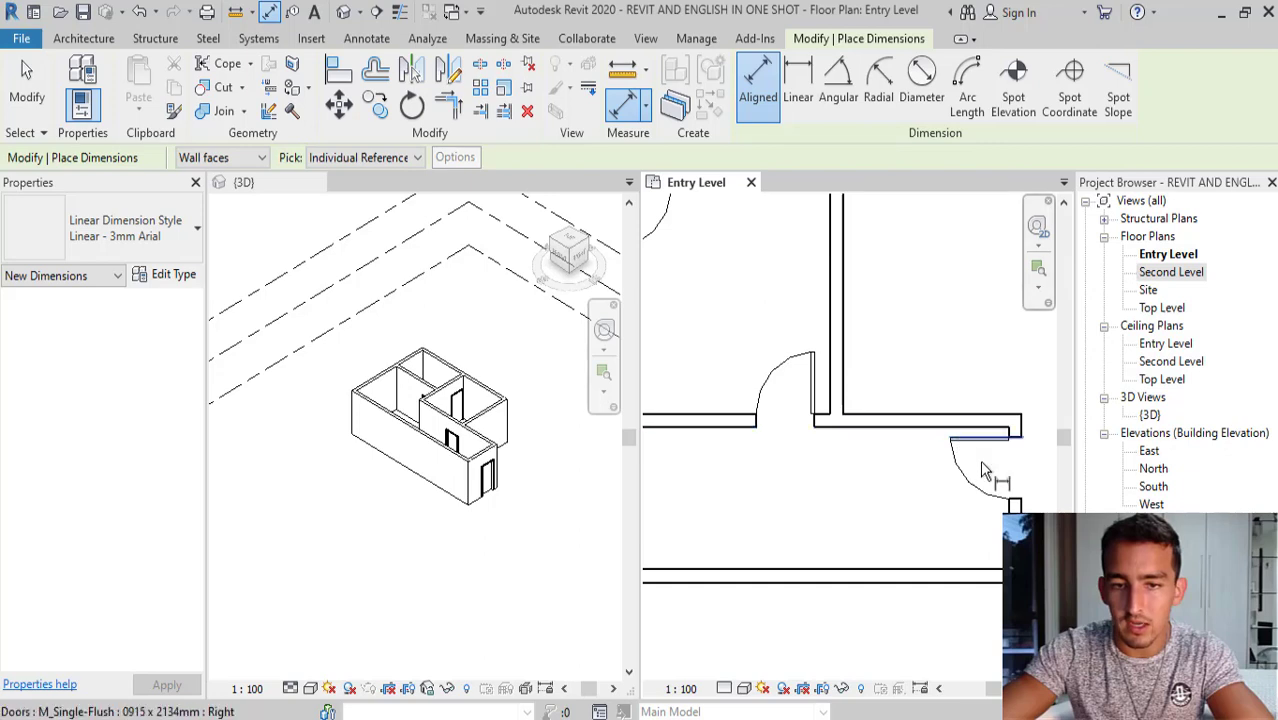
pyautogui.click(980, 574)
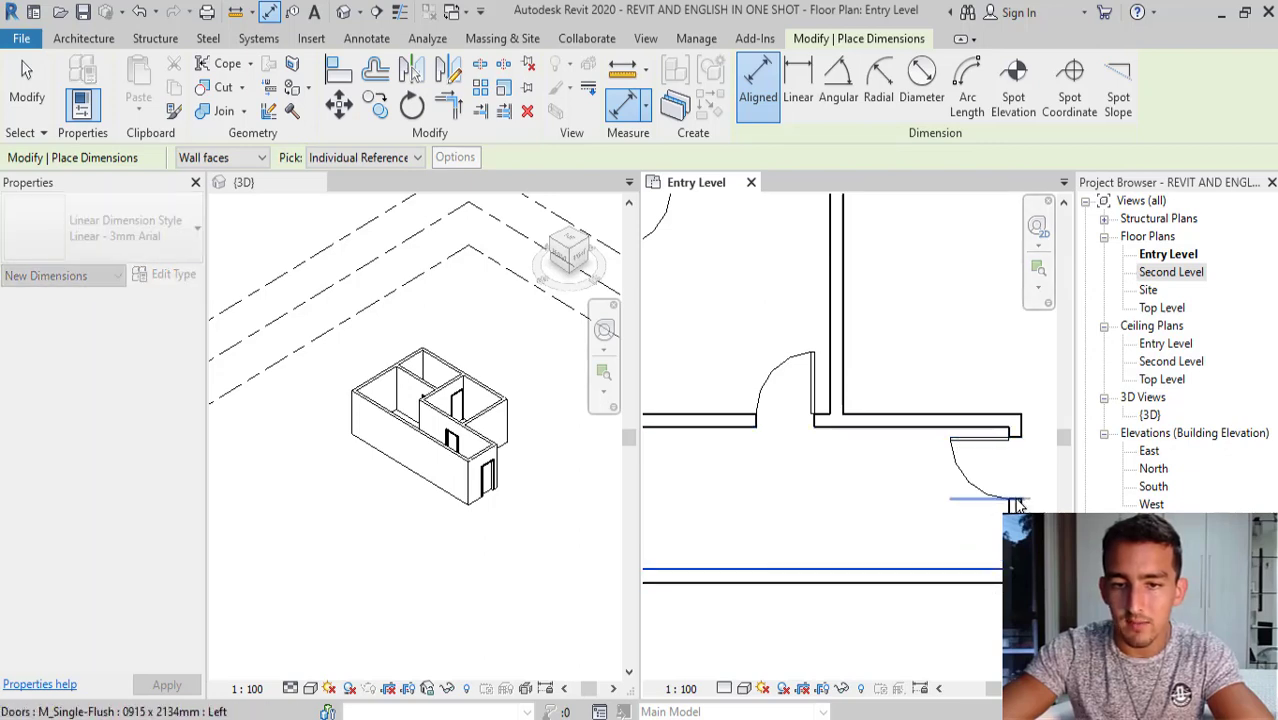
pyautogui.scroll(-2, 750, 500)
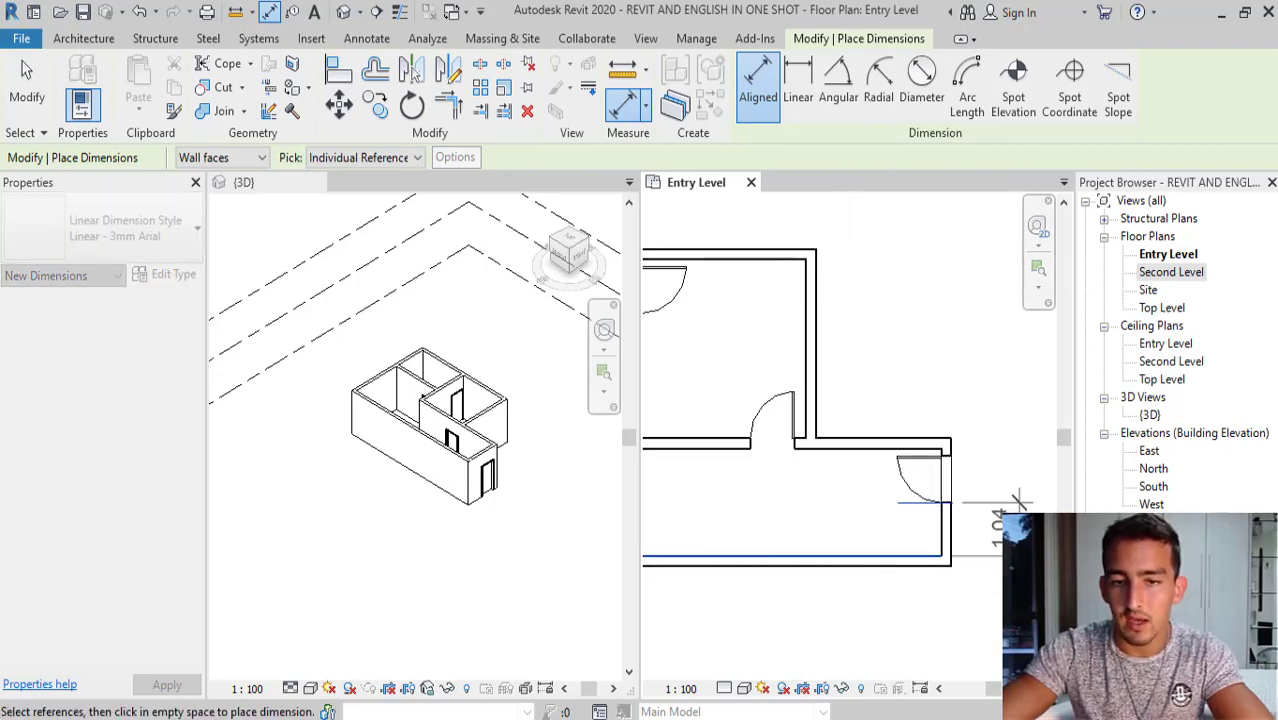
pyautogui.click(998, 528)
pyautogui.press('Escape')
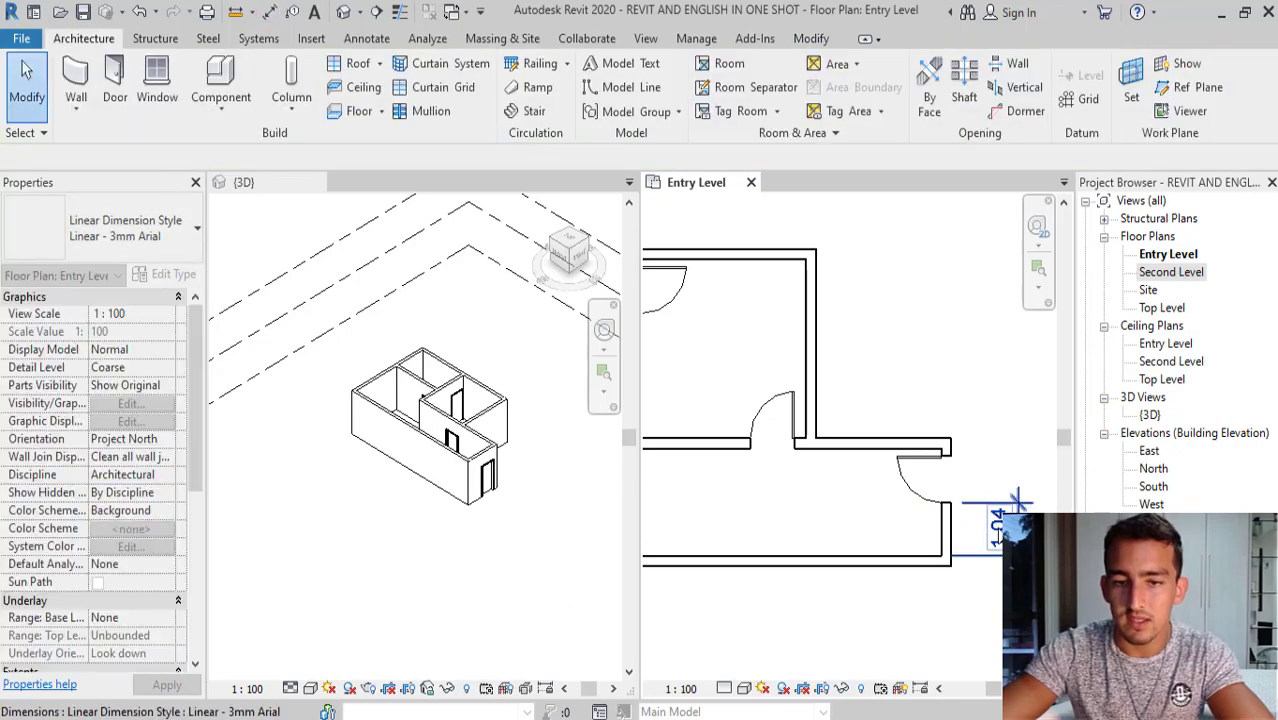
pyautogui.press('Escape')
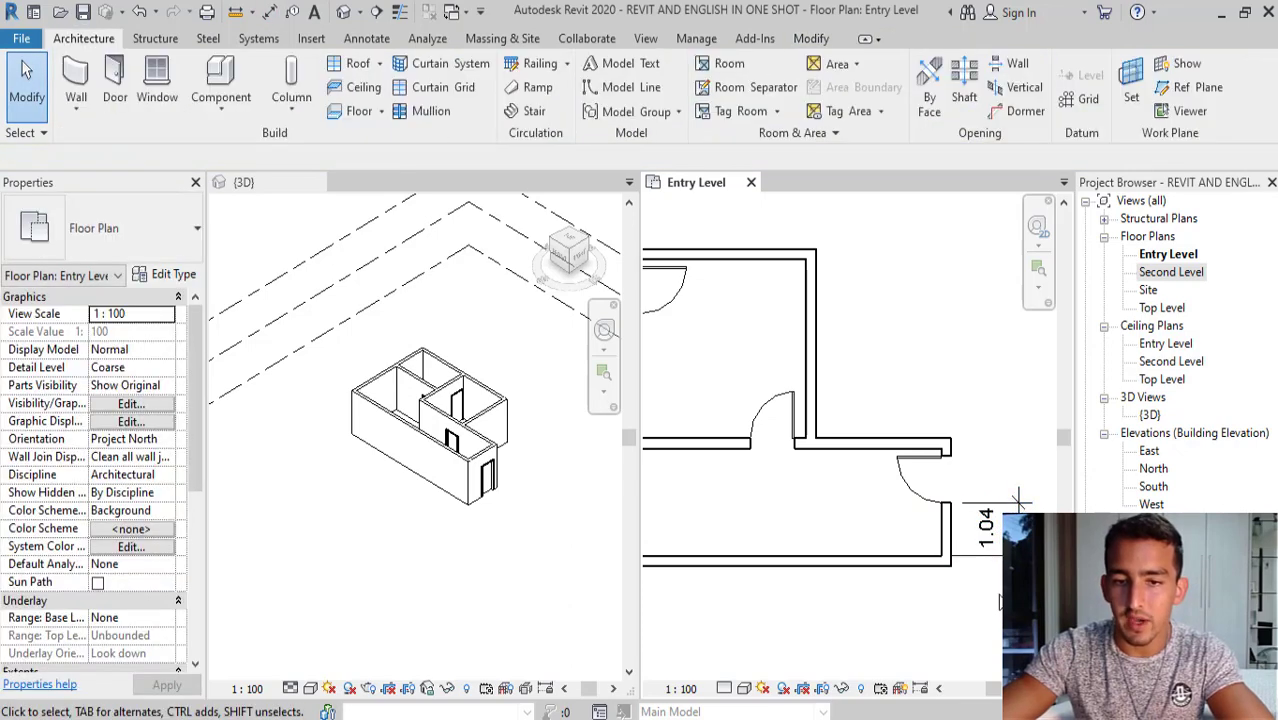
# Change the lower-right door's wall-face distance from 1.04 to 1.00 via its temporary dimension.
pyautogui.scroll(2, 1001, 578)
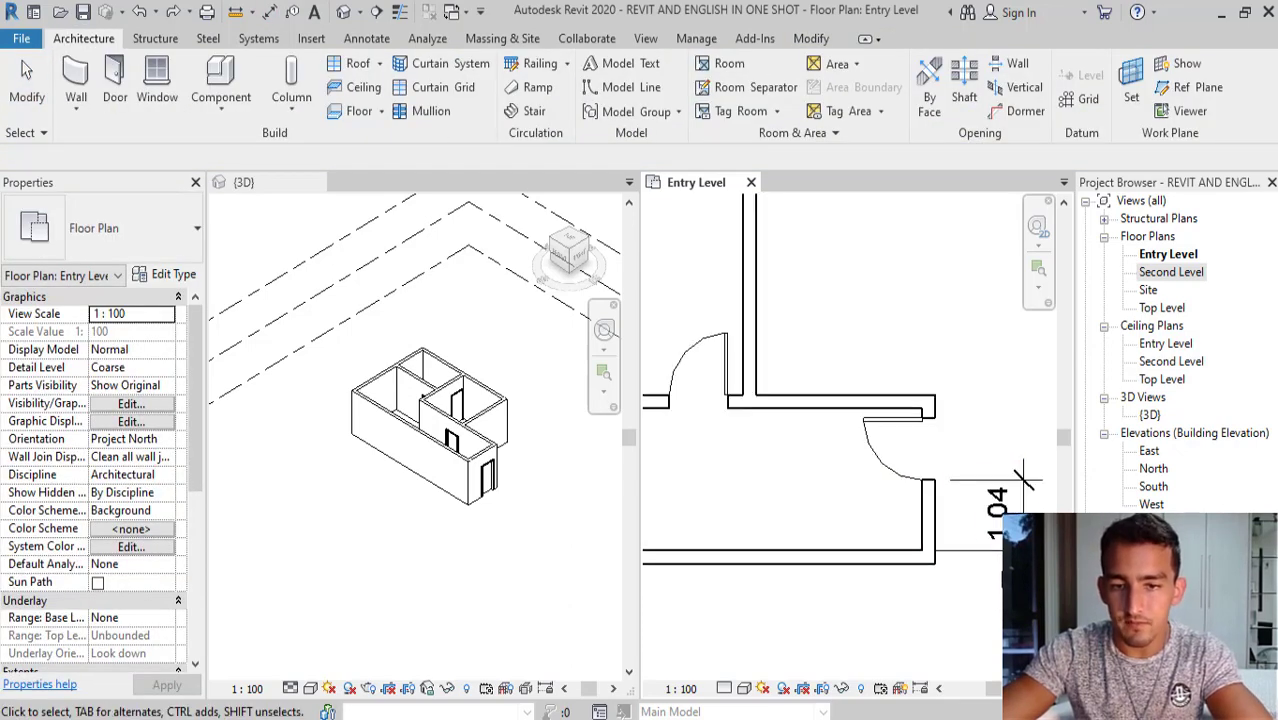
pyautogui.click(918, 434)
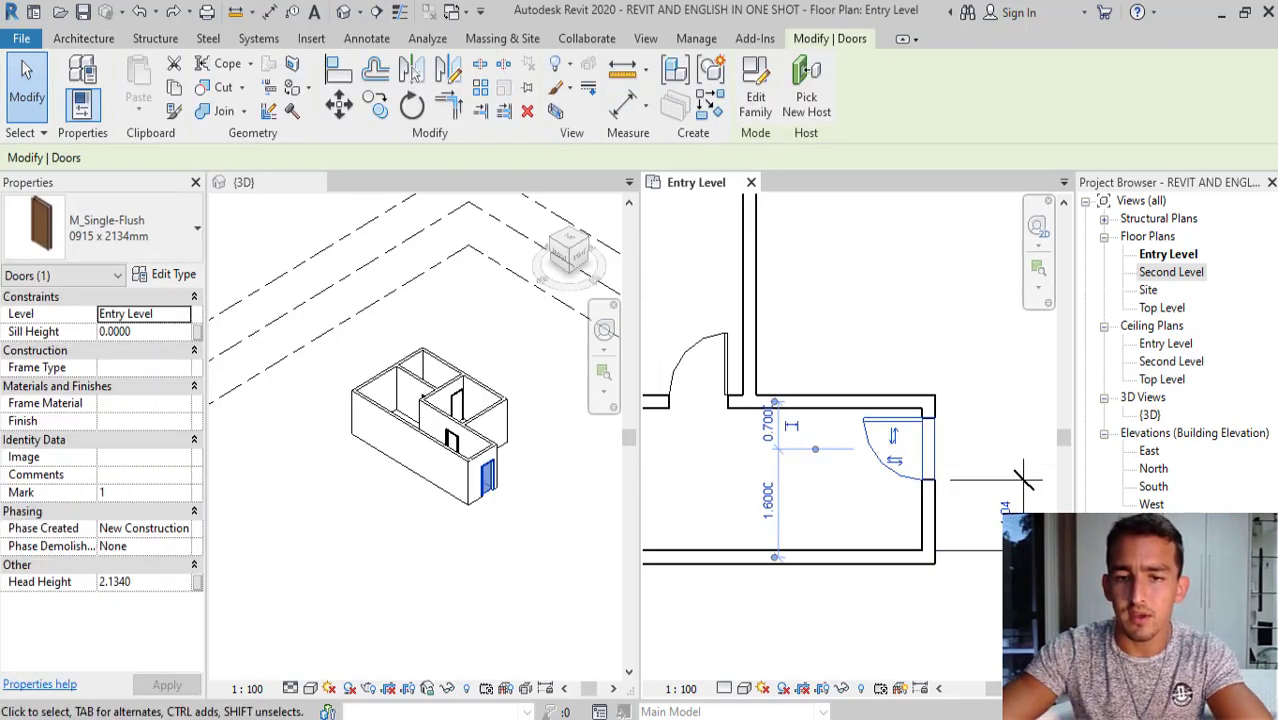
pyautogui.click(1005, 510)
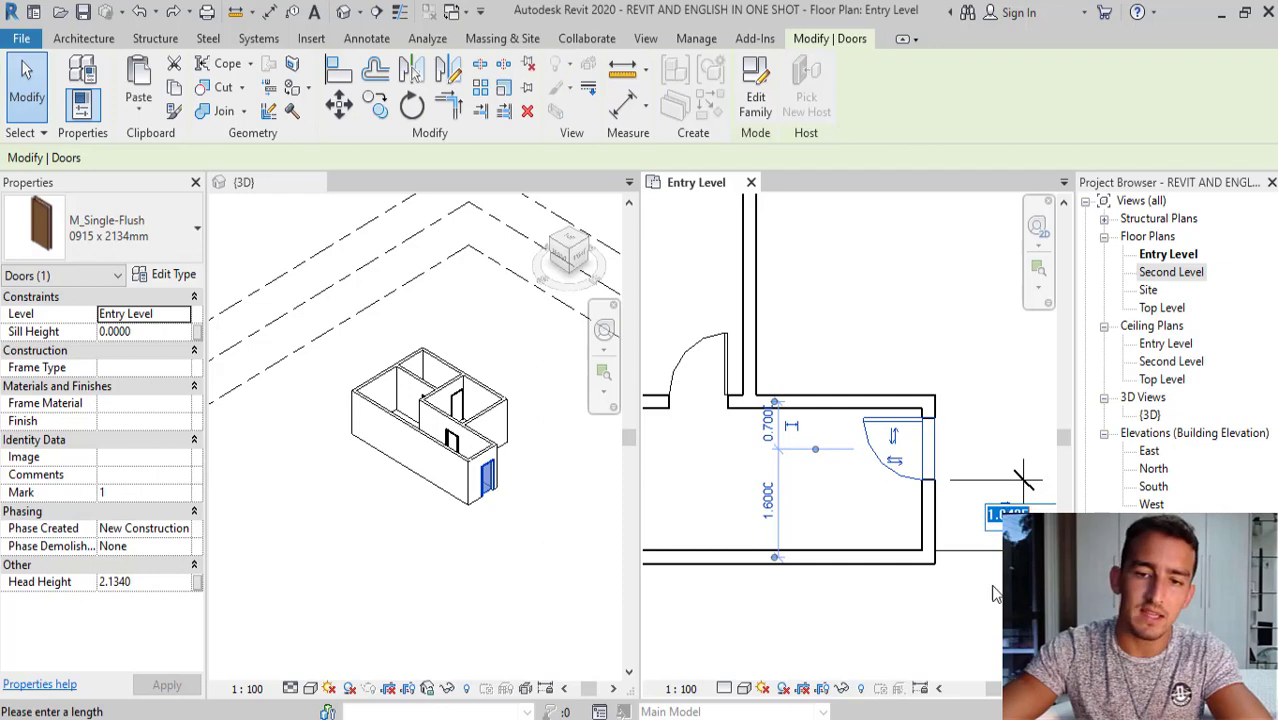
pyautogui.write('1')
pyautogui.press('Return')
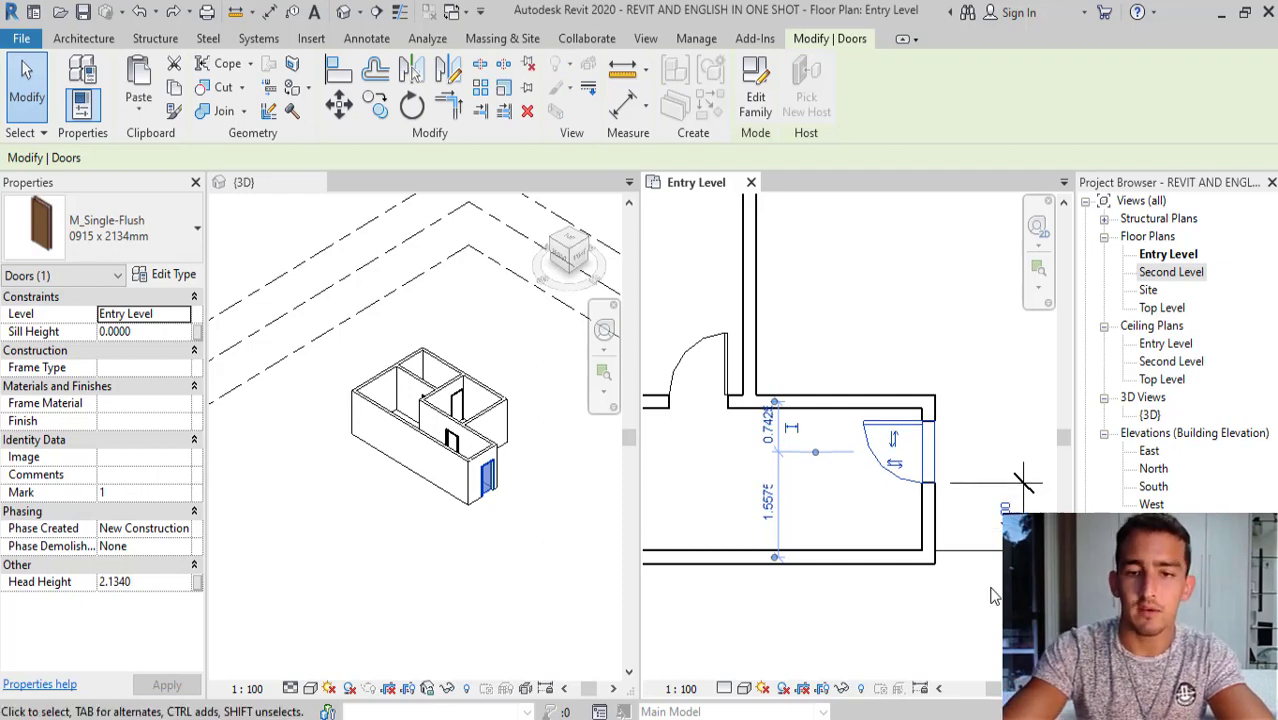
pyautogui.click(1000, 593)
pyautogui.scroll(-3, 980, 518)
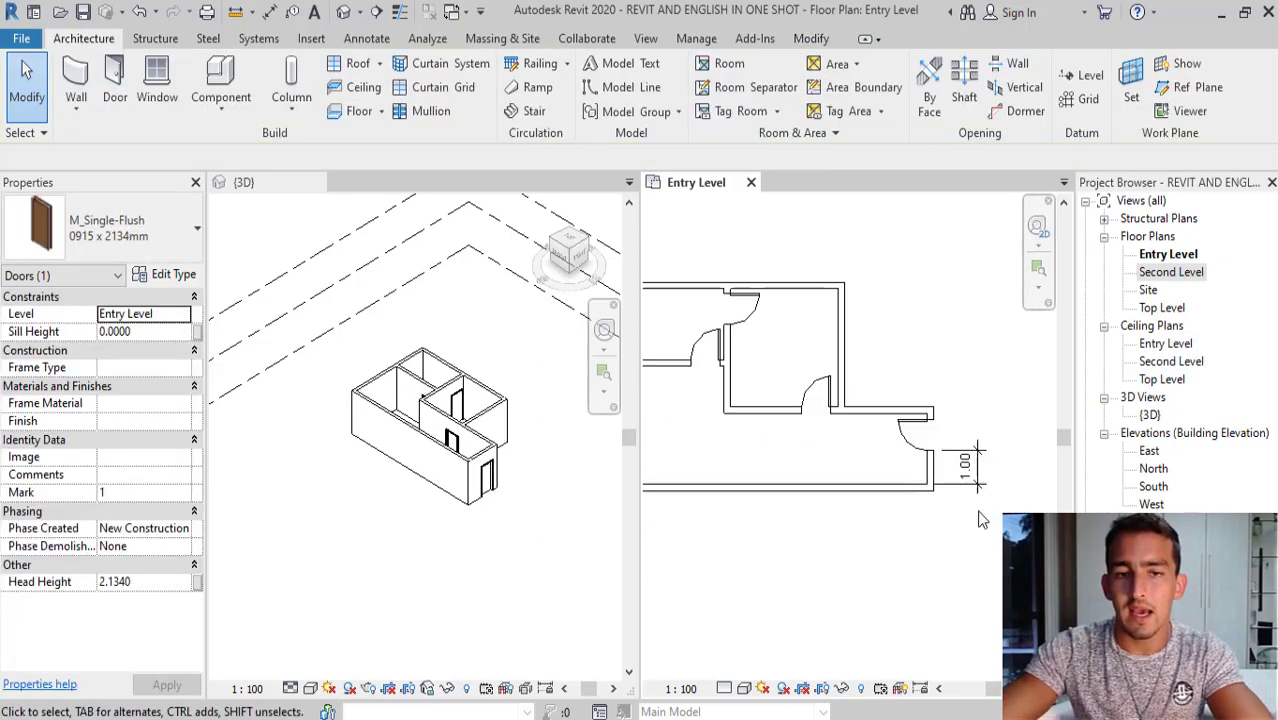
pyautogui.scroll(-1, 980, 520)
pyautogui.moveTo(833, 462); pyautogui.dragTo(862, 471, button='middle')
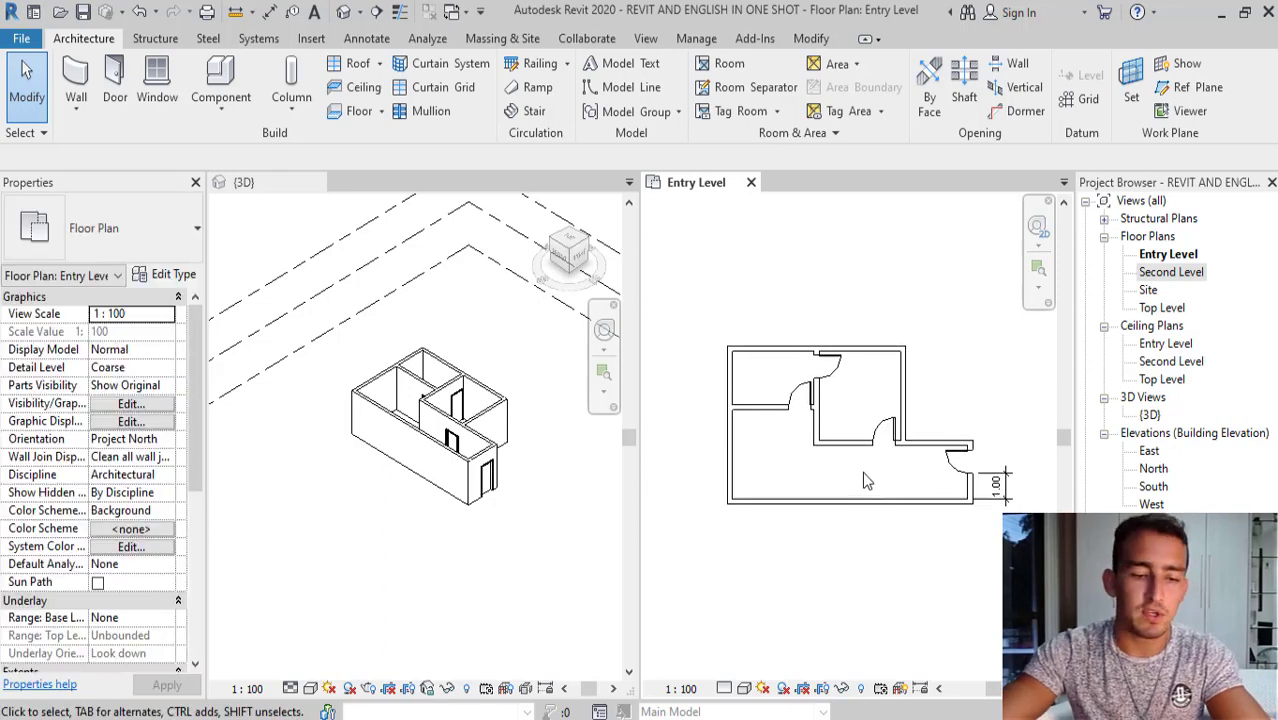
# Add a vertical wall-centerline dimension chain of 2.30 and 3.70 left of the plan.
pyautogui.press('i')
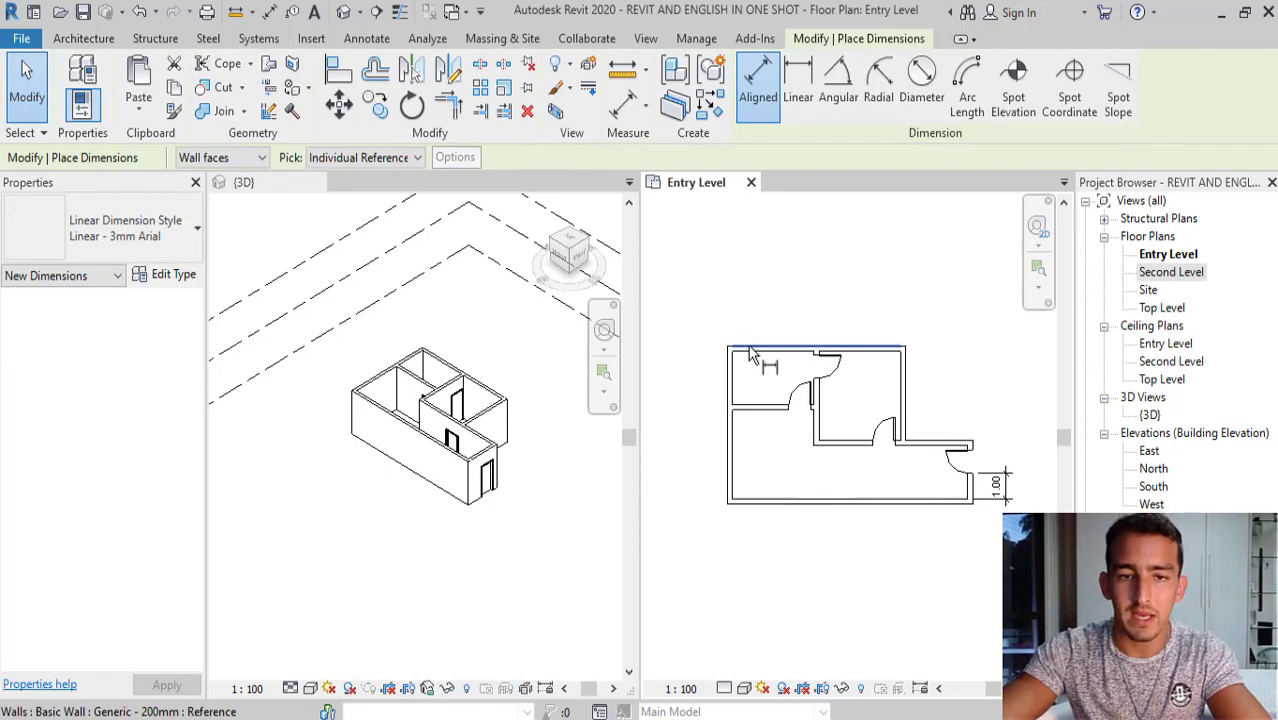
pyautogui.scroll(2, 705, 345)
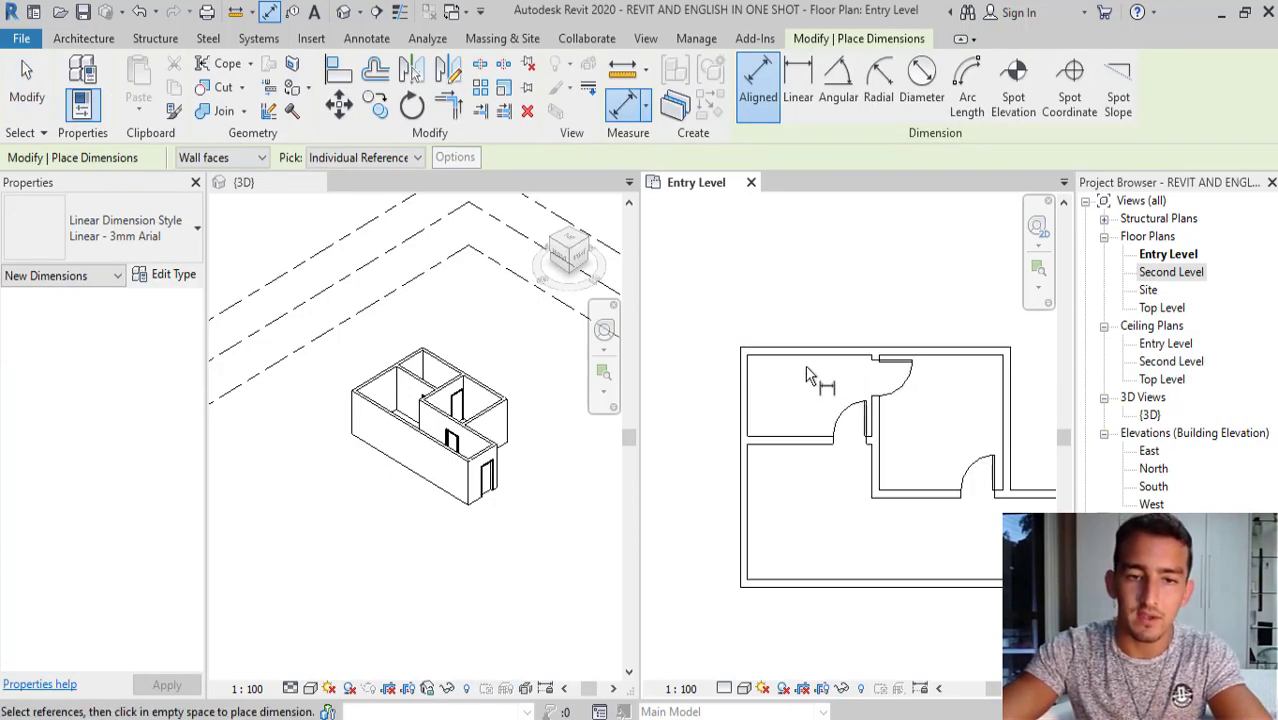
pyautogui.click(200, 158)
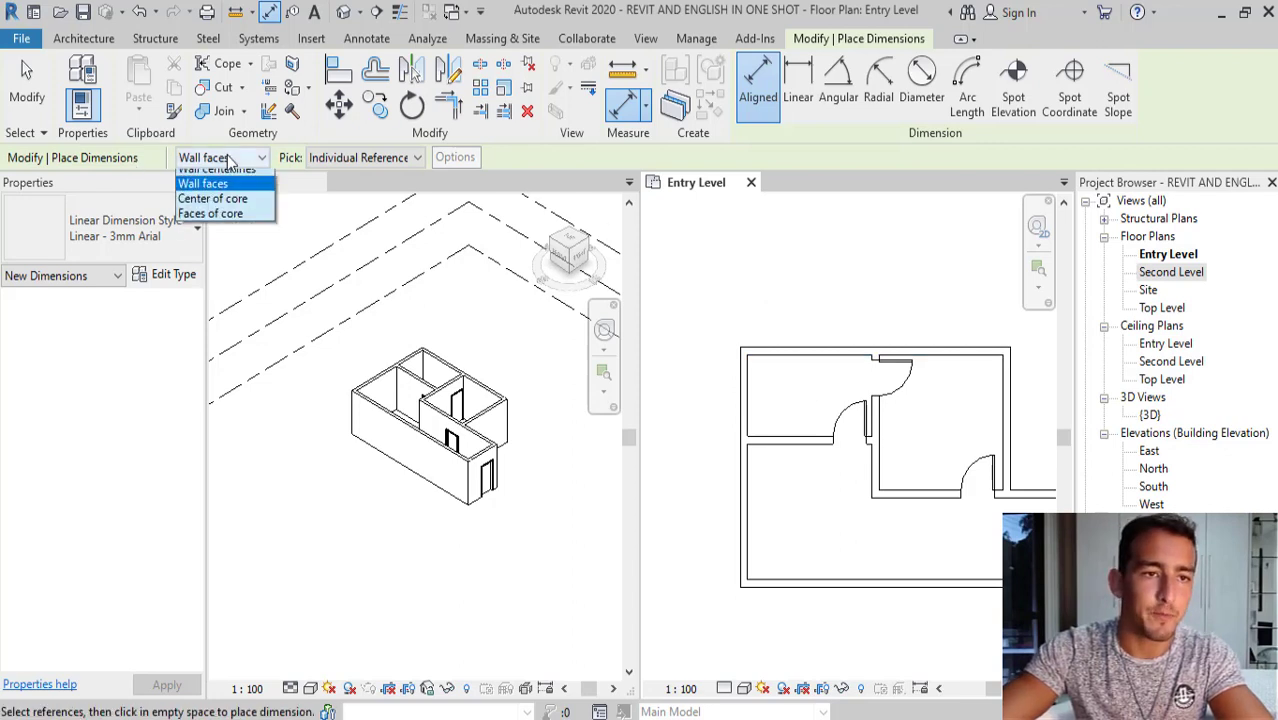
pyautogui.click(205, 177)
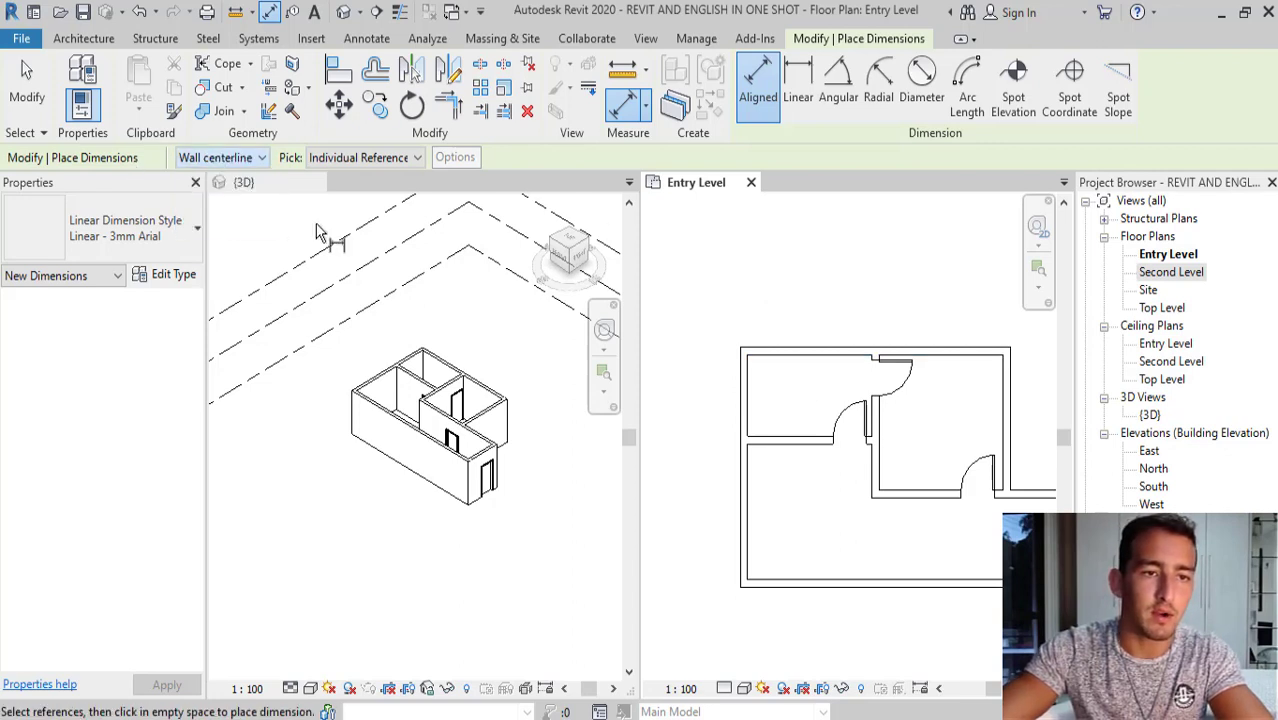
pyautogui.click(770, 354)
pyautogui.click(768, 438)
pyautogui.click(776, 586)
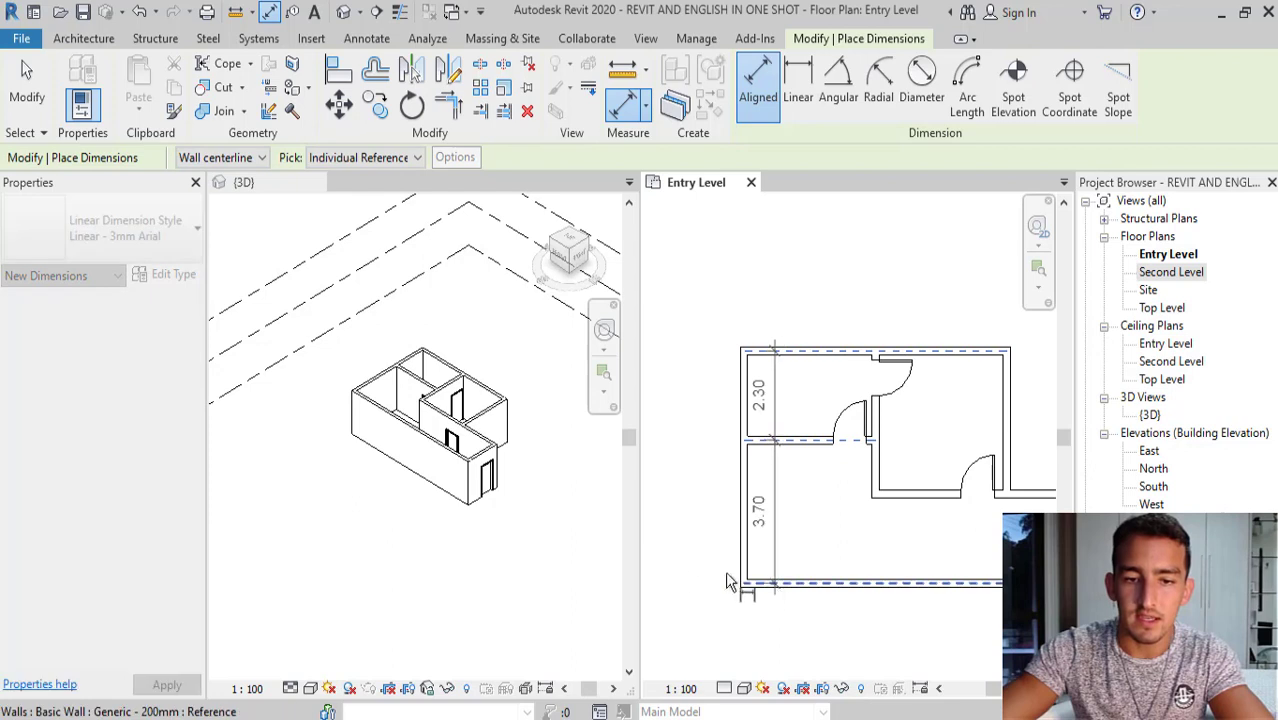
pyautogui.click(688, 440)
pyautogui.scroll(-1, 704, 433)
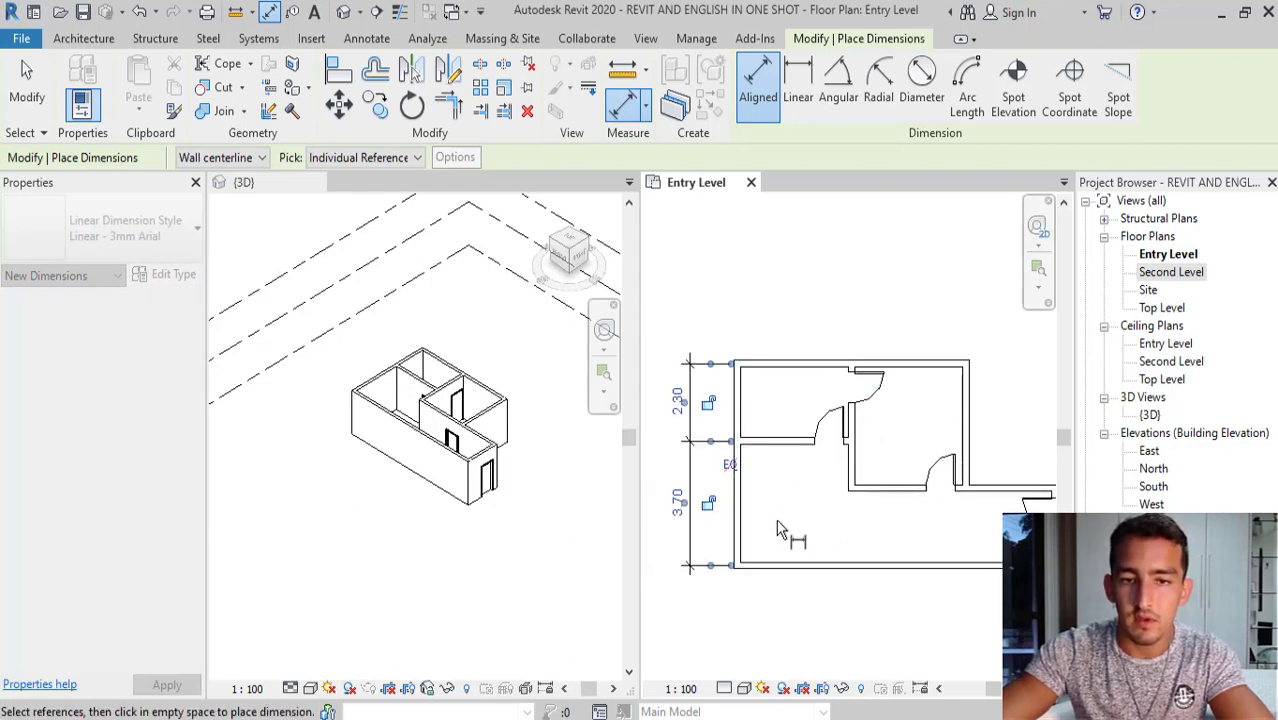
pyautogui.press('Escape')
# Add a horizontal centerline dimension chain of 3.60, 3.60 and 2.80 above the plan.
pyautogui.click(853, 483)
pyautogui.click(738, 480)
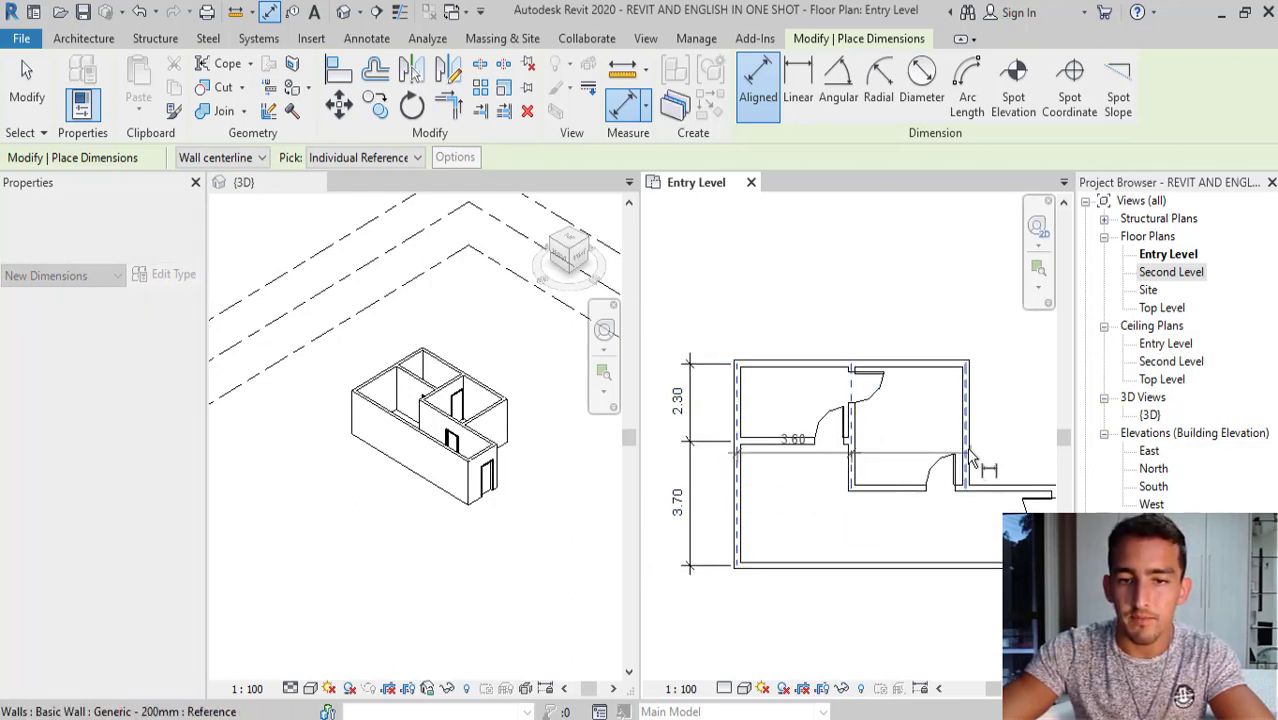
pyautogui.click(966, 420)
pyautogui.scroll(-1, 737, 488)
pyautogui.click(1016, 440)
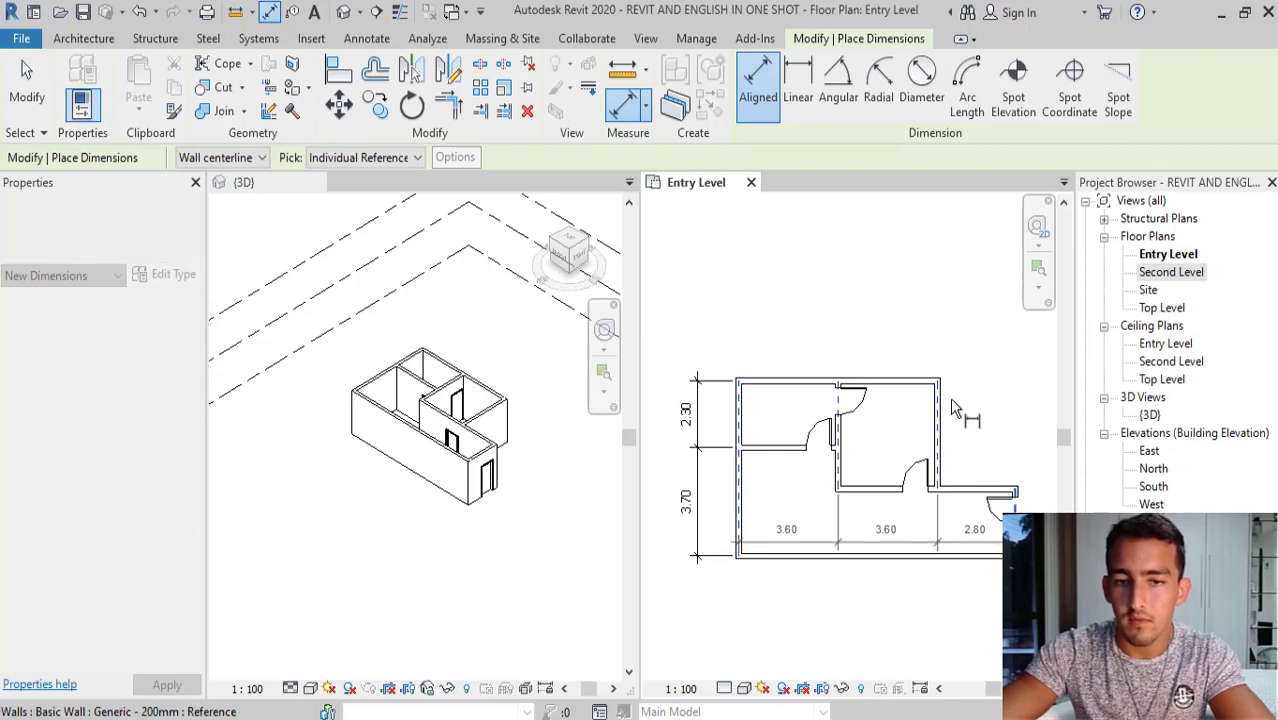
pyautogui.click(939, 331)
pyautogui.press('Escape')
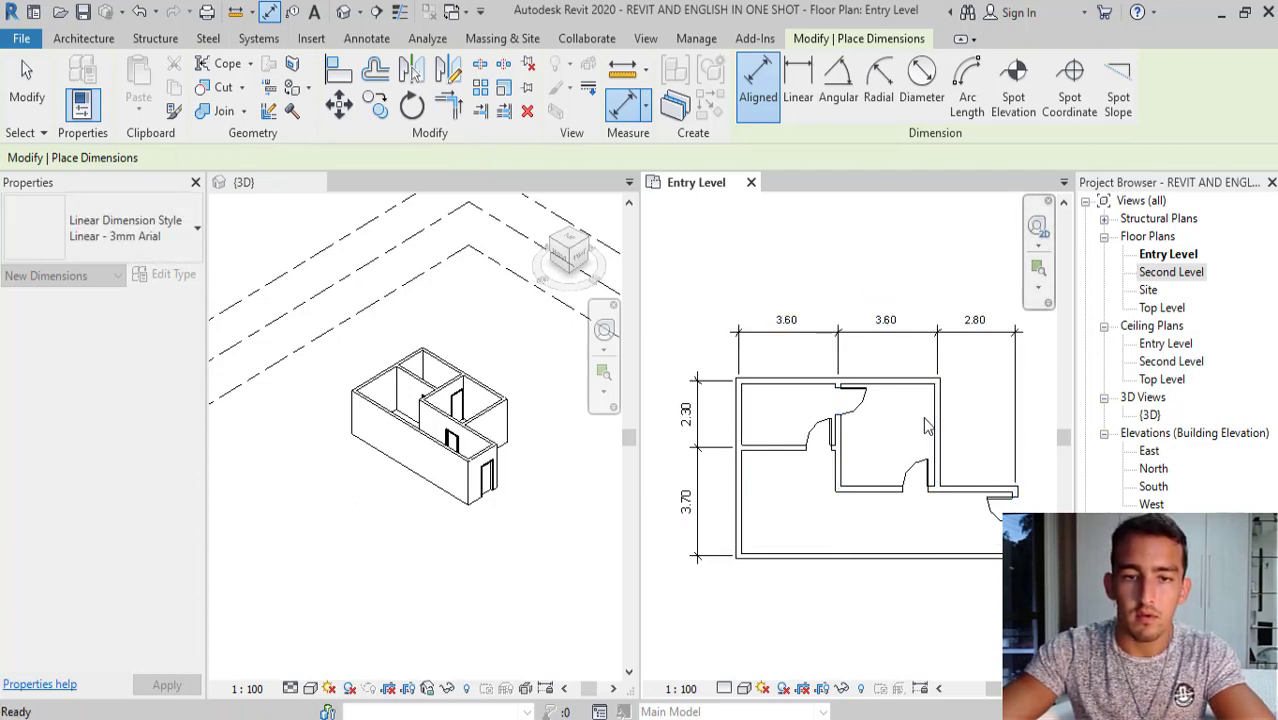
pyautogui.press('Escape')
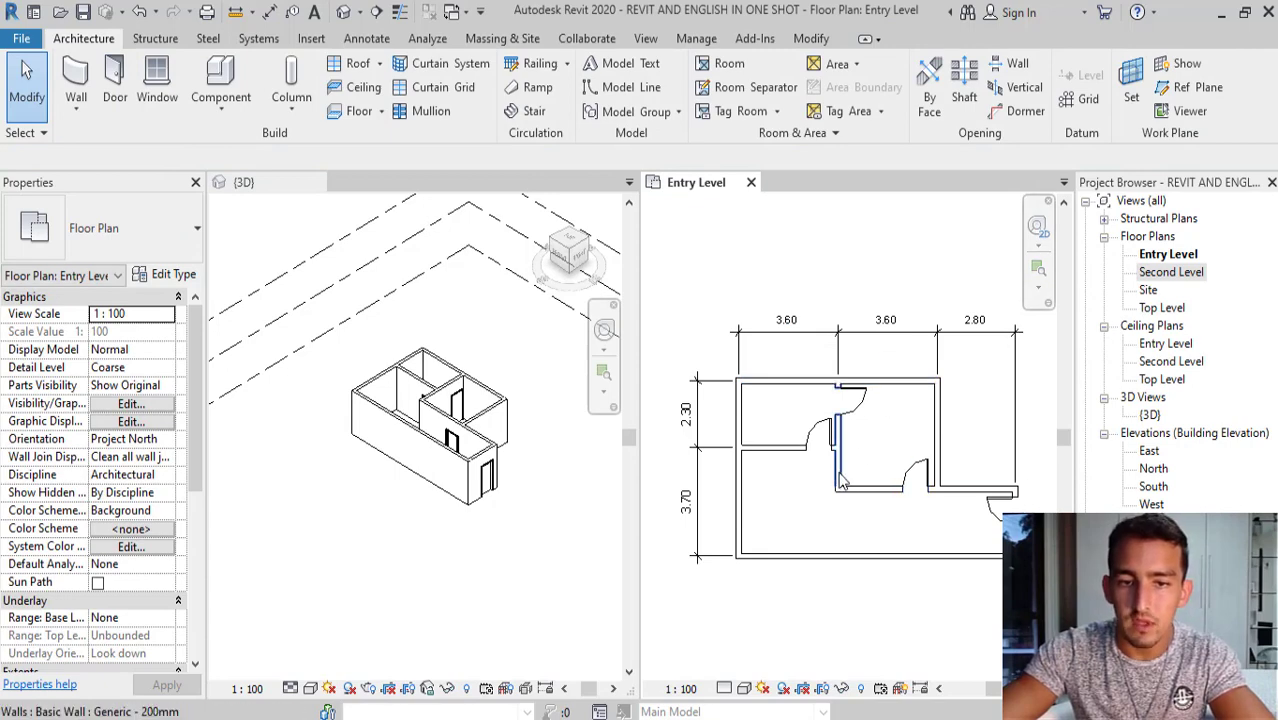
# Move the vertical partition so its 3.60 top spacing becomes 3.00.
pyautogui.click(868, 530)
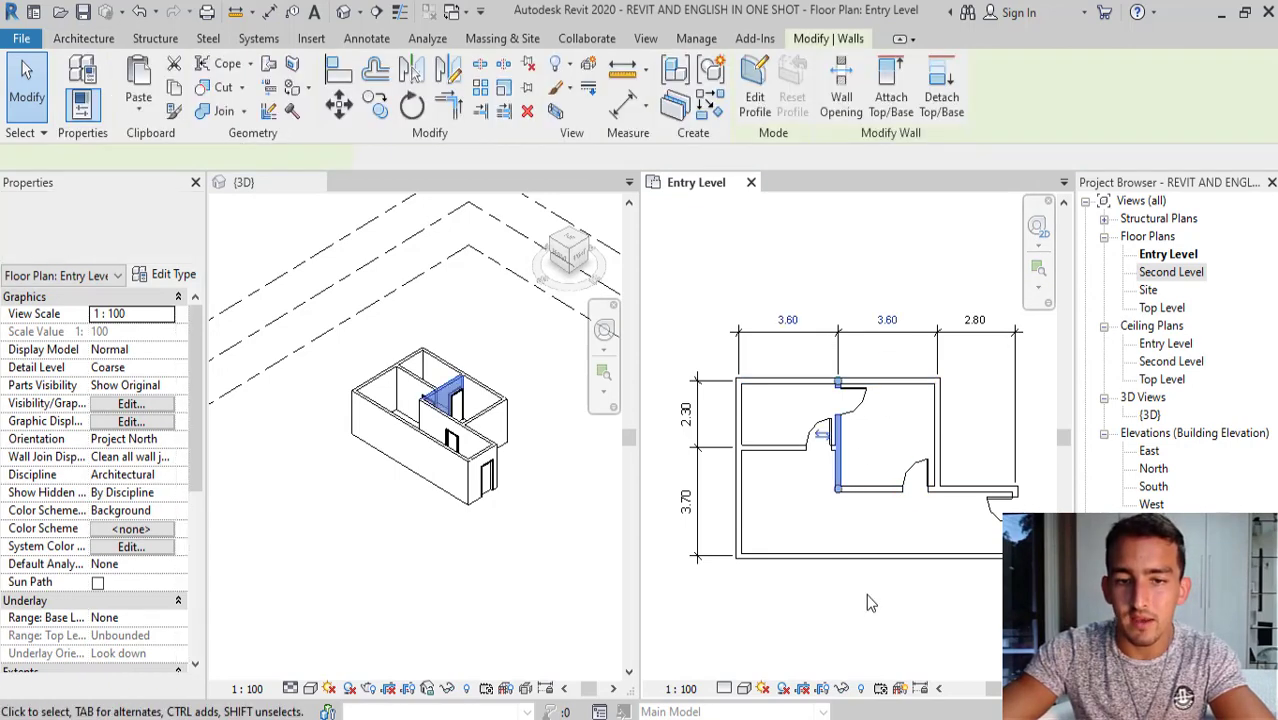
pyautogui.click(889, 322)
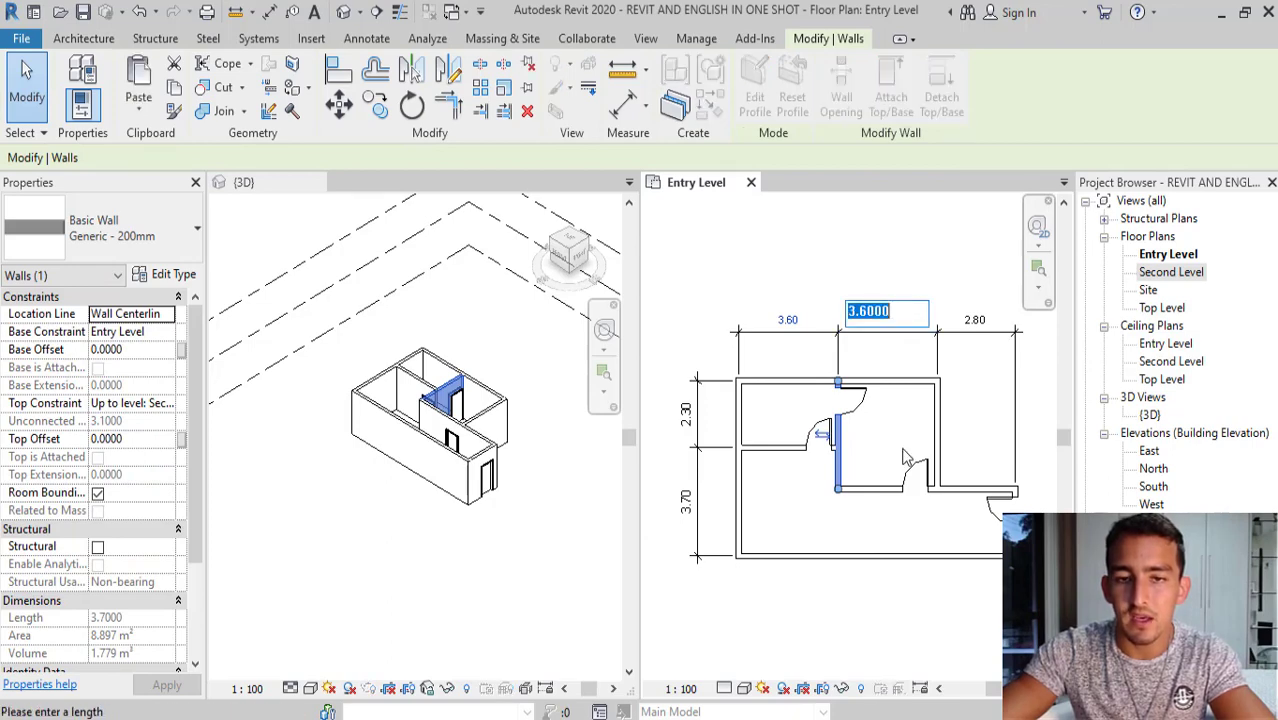
pyautogui.write('3')
pyautogui.press('Return')
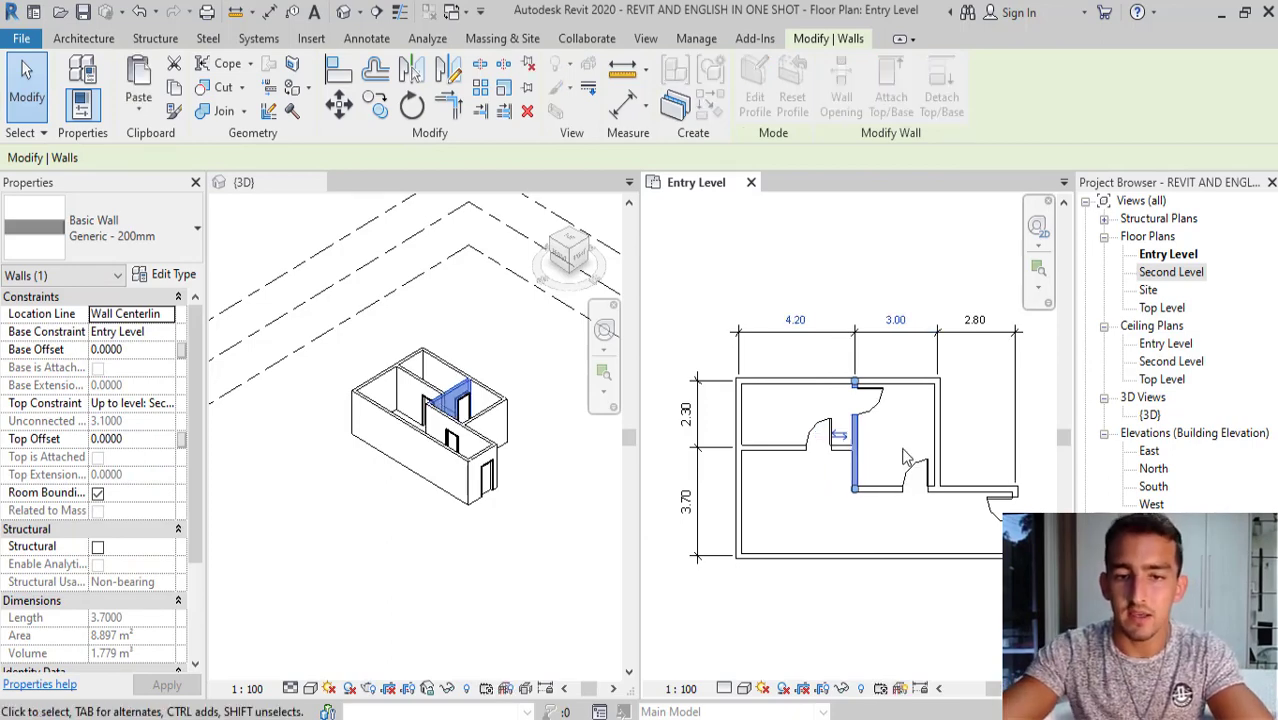
pyautogui.press('Escape')
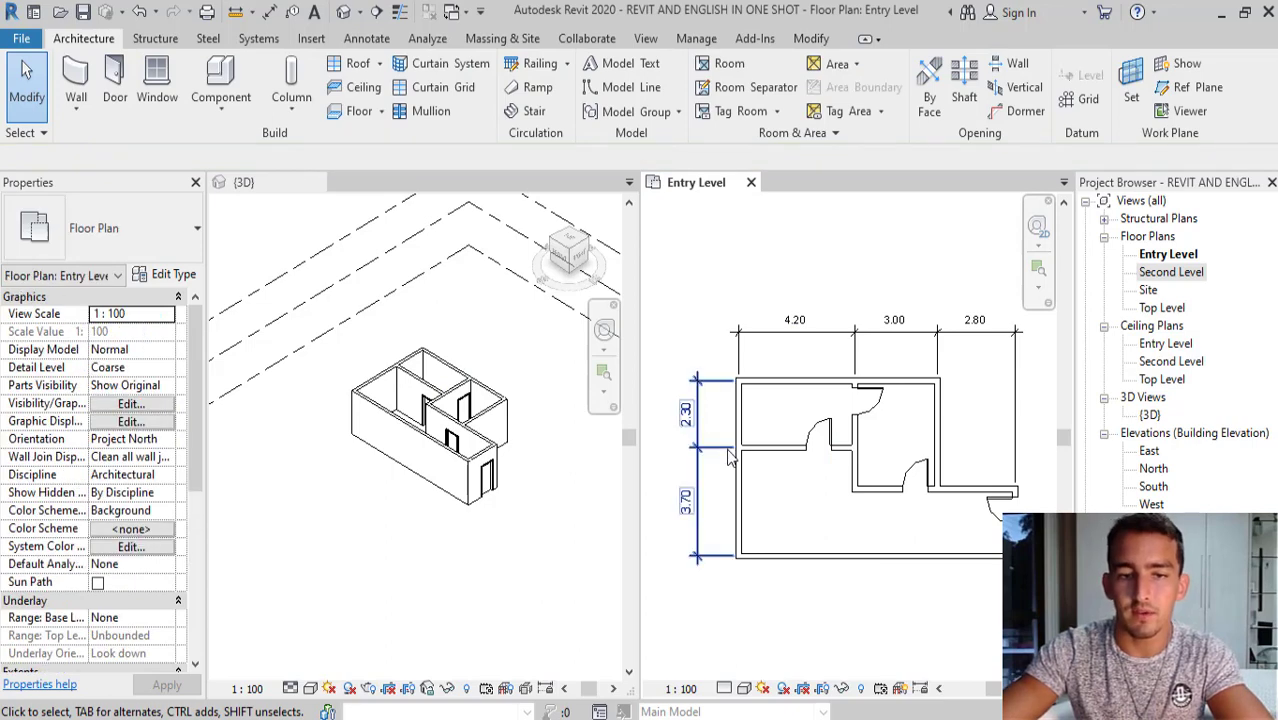
# Move the horizontal partition so its 2.30 left spacing becomes 3.00.
pyautogui.click(778, 476)
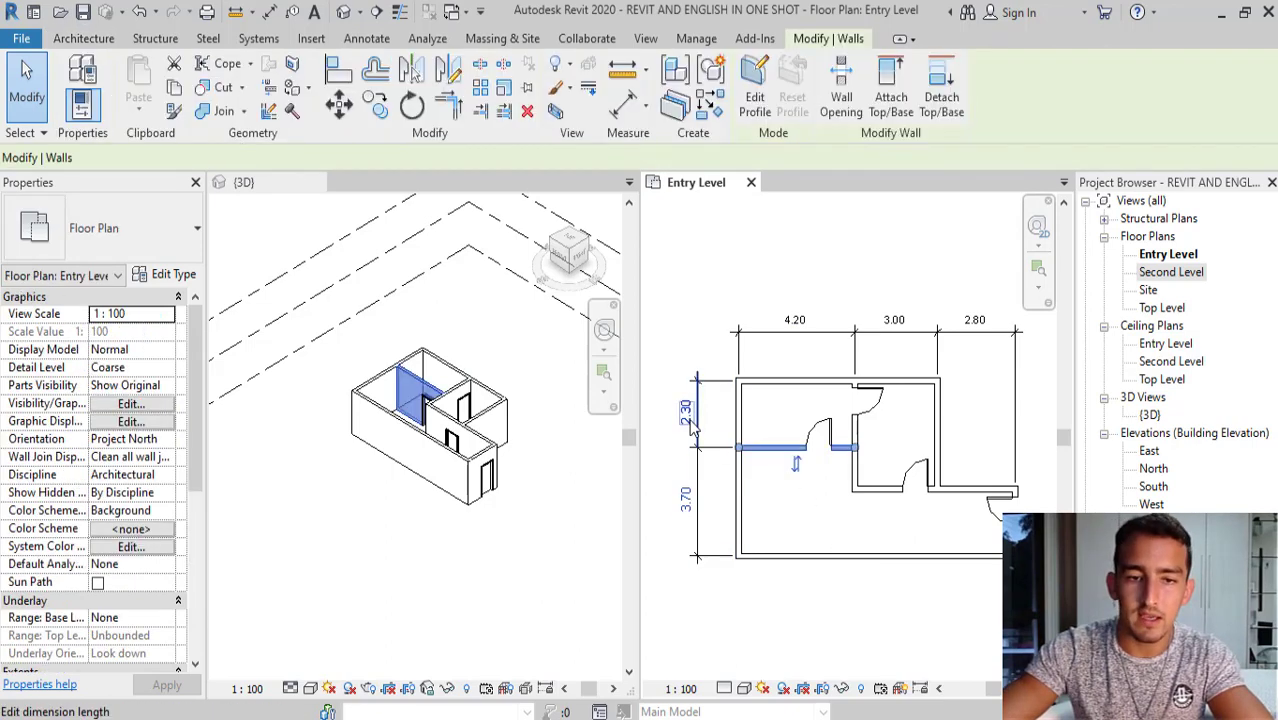
pyautogui.write('3')
pyautogui.press('Return')
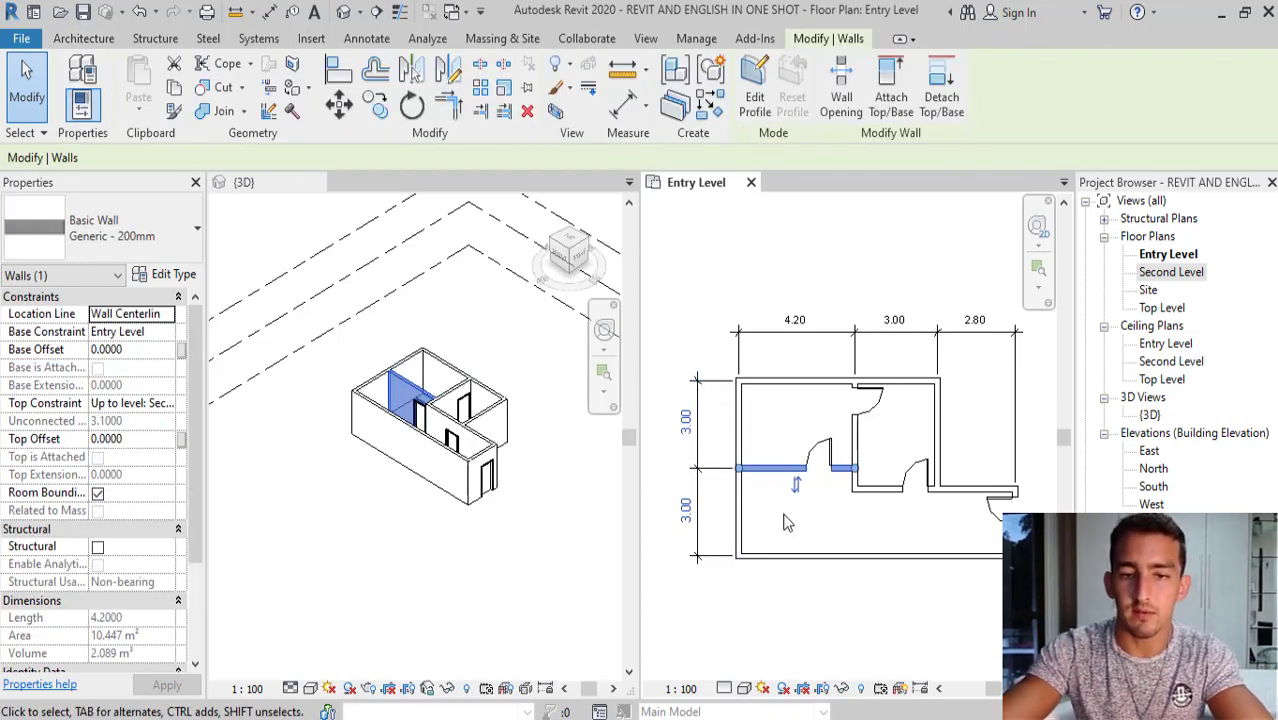
pyautogui.press('Escape')
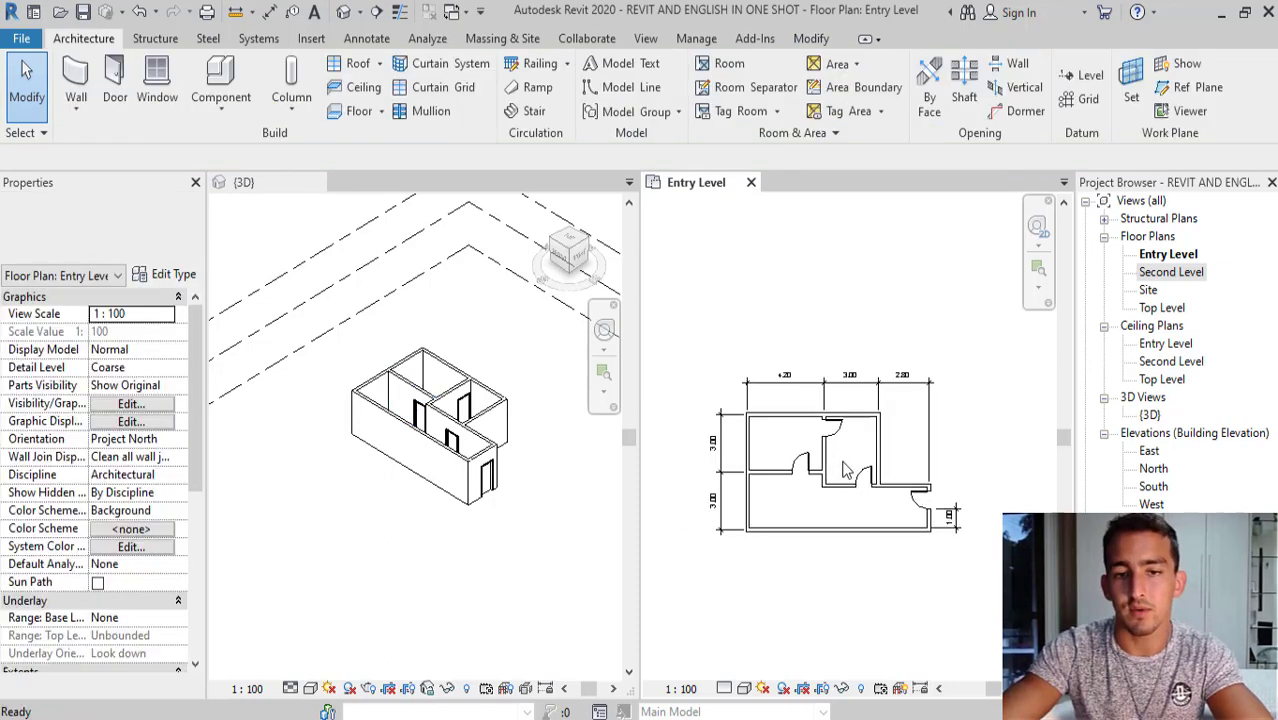
pyautogui.moveTo(881, 446); pyautogui.dragTo(841, 456, button='middle')
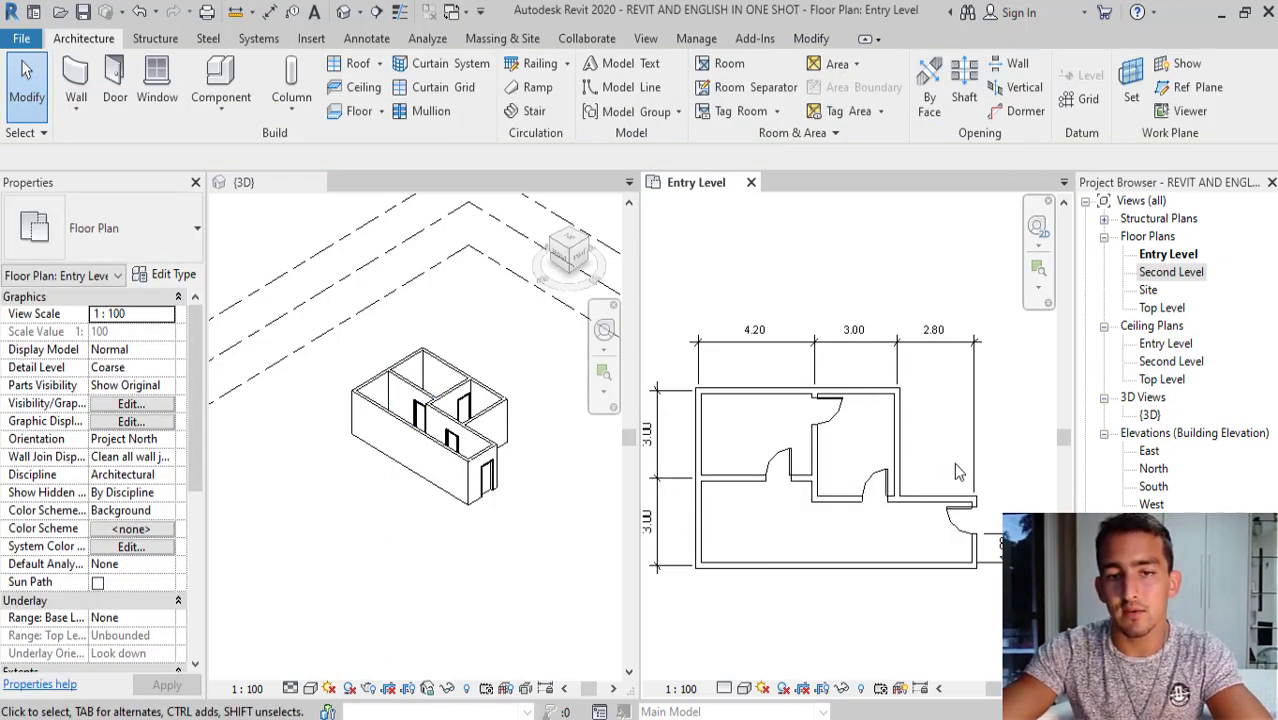
# Place an M_Fixed window in the top wall of the upper middle room.
pyautogui.scroll(-1, 951, 462)
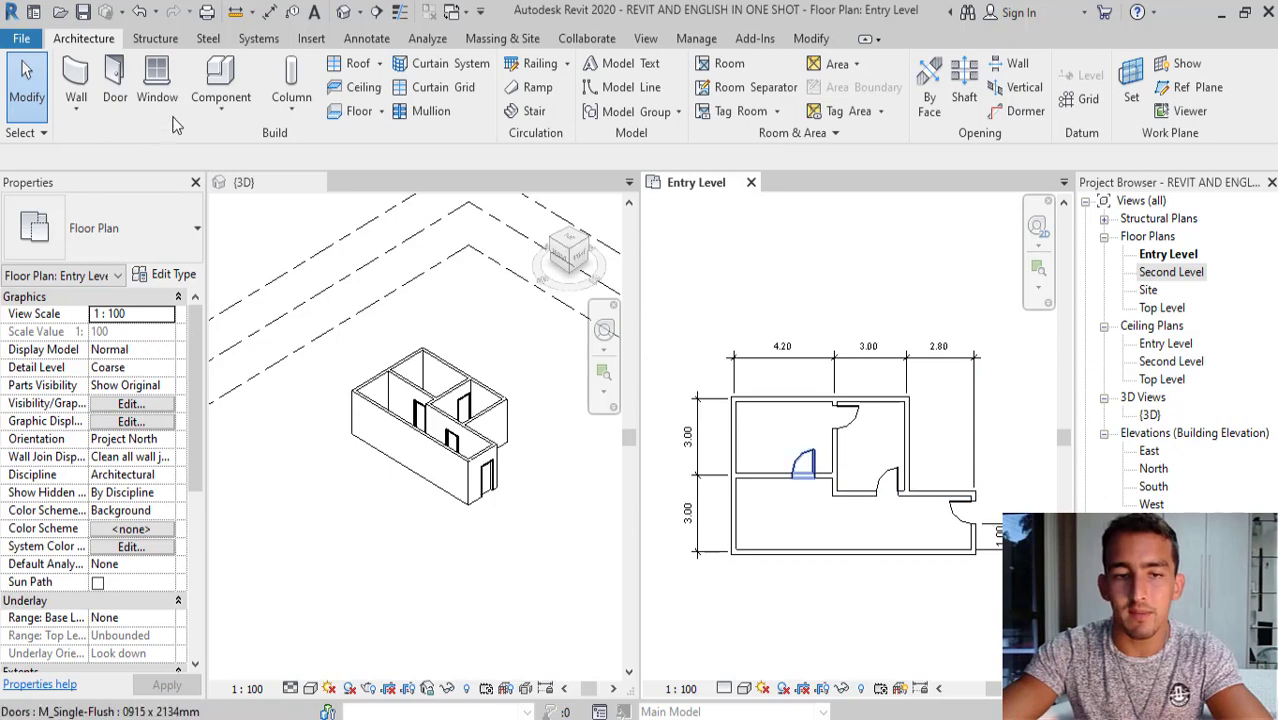
pyautogui.click(158, 86)
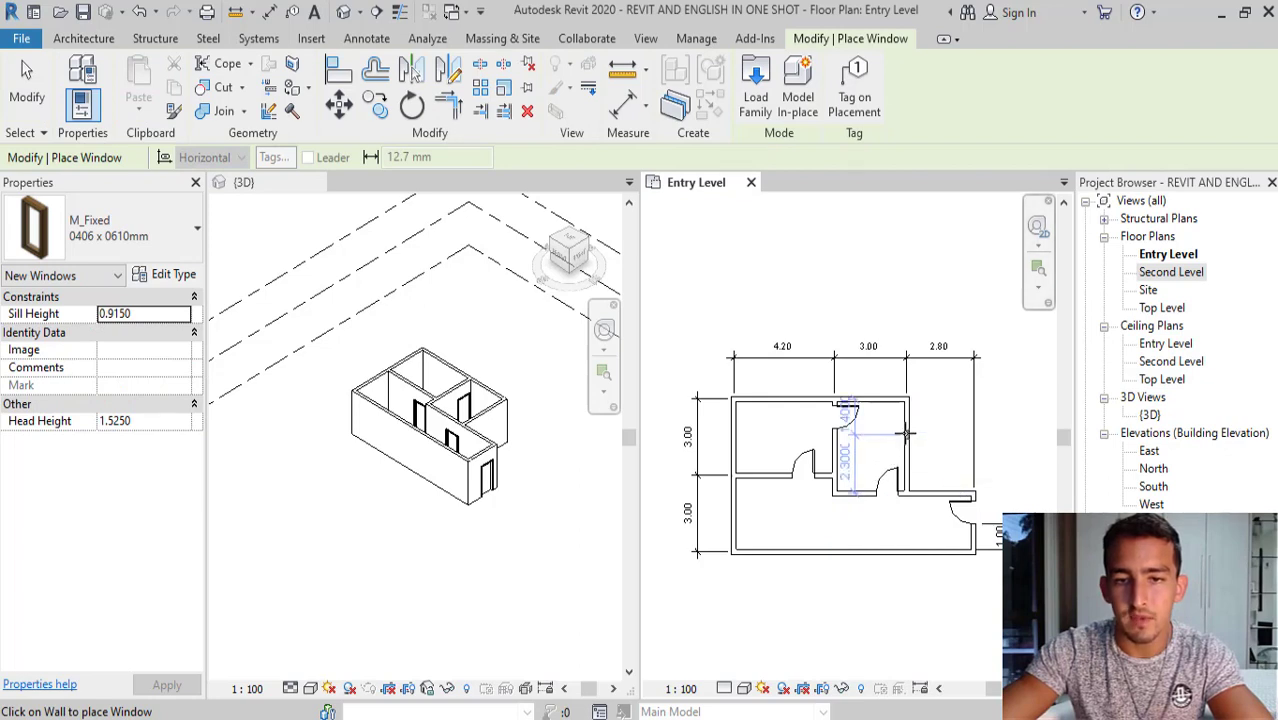
pyautogui.click(880, 401)
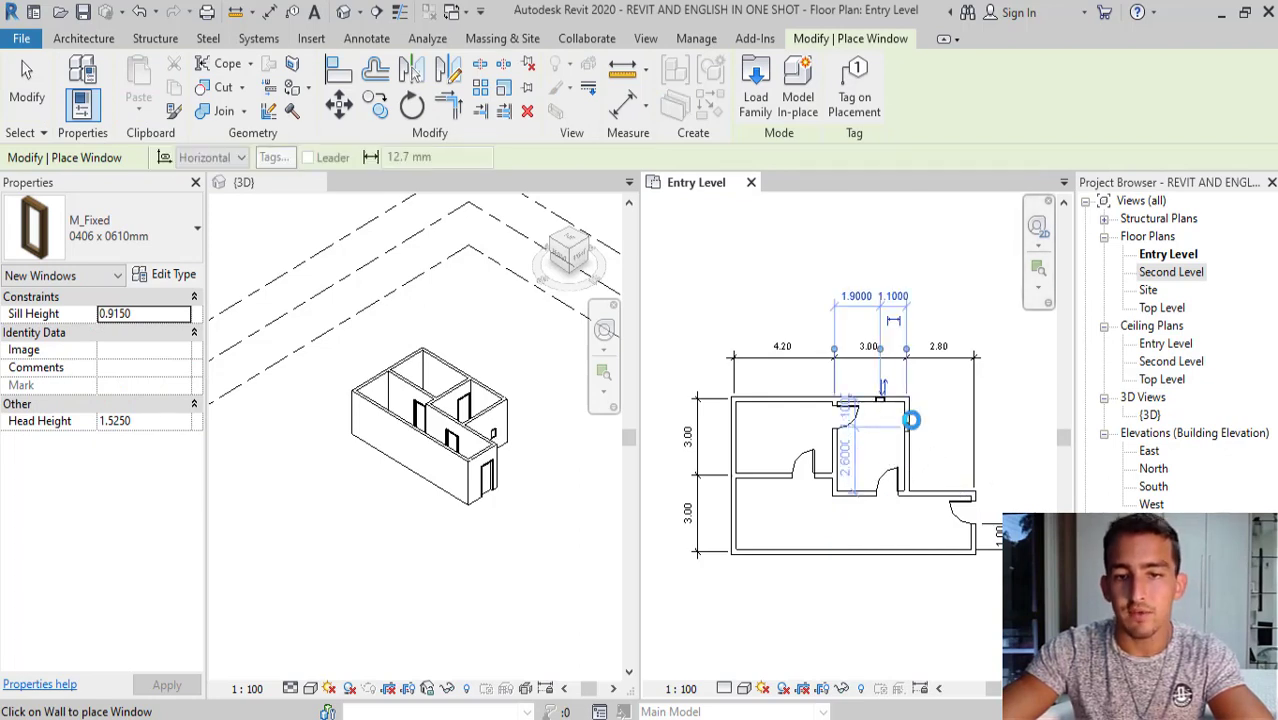
pyautogui.scroll(2, 911, 420)
pyautogui.scroll(3, 911, 443)
pyautogui.press('Escape')
pyautogui.press('Escape')
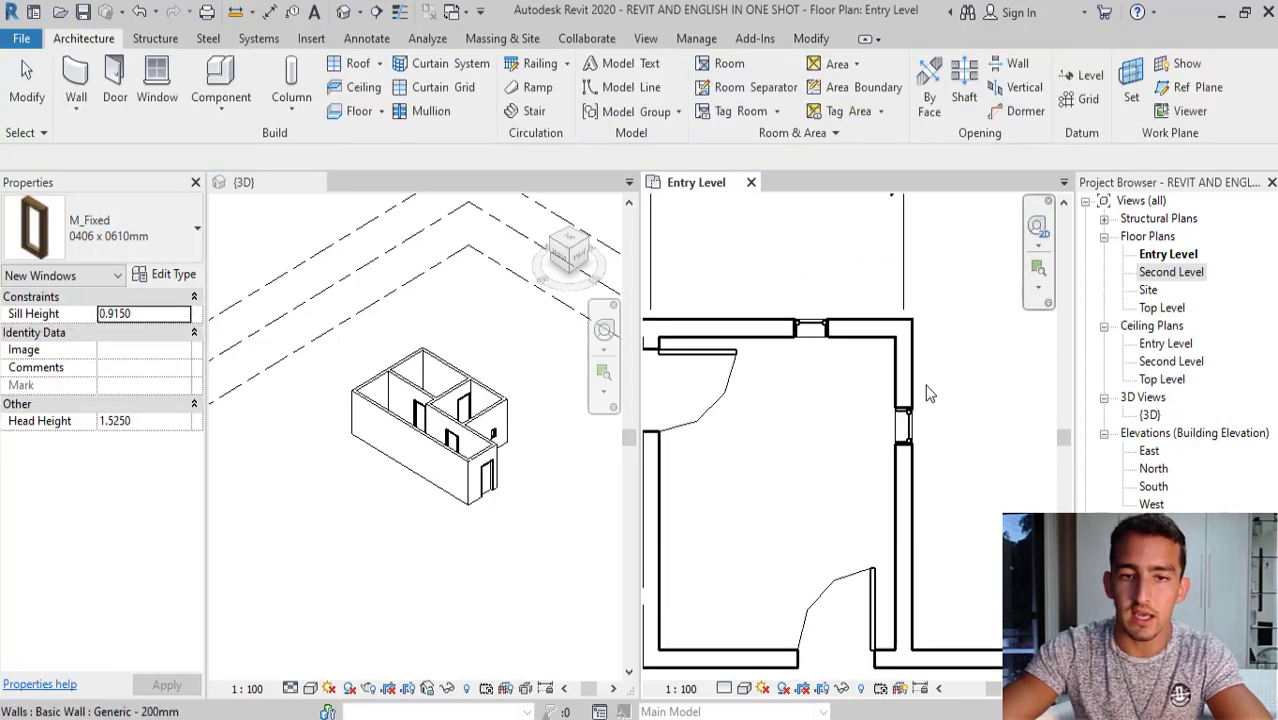
pyautogui.scroll(-2, 925, 384)
pyautogui.scroll(-1, 911, 350)
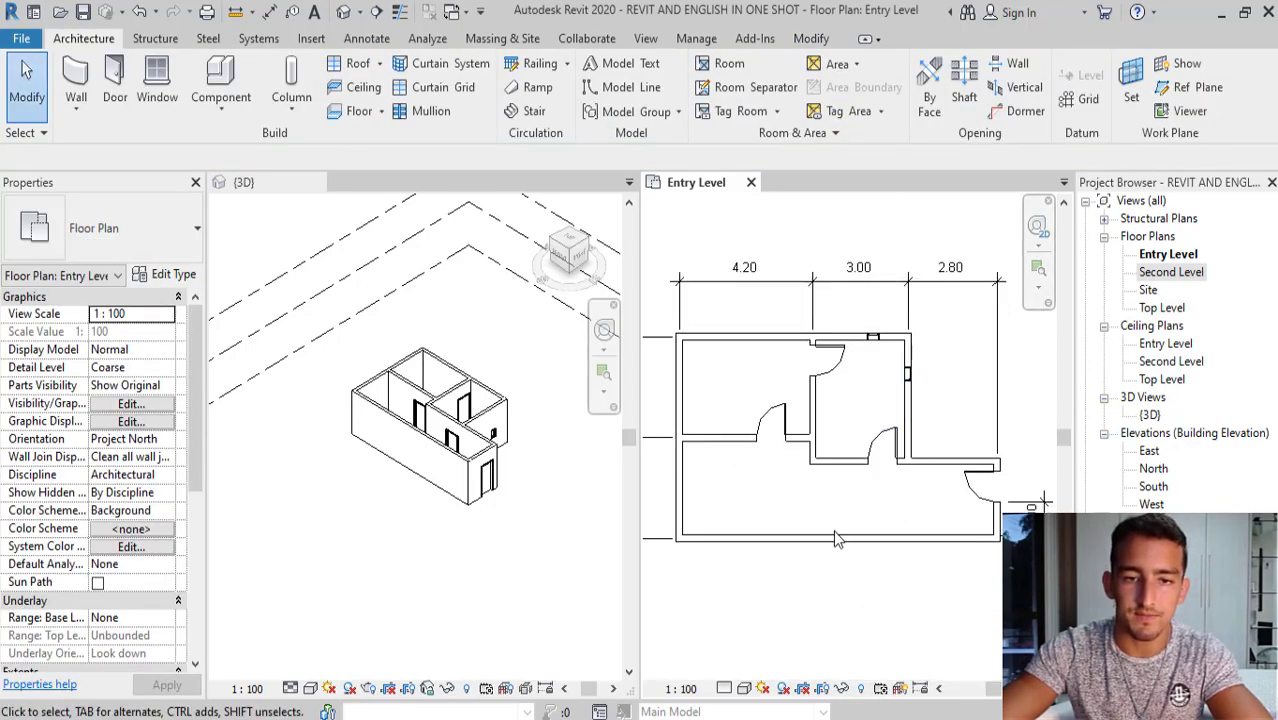
pyautogui.scroll(-1, 803, 496)
# Zoom into the Entry Level plan showing the imported DWG house layout.
pyautogui.scroll(1, 800, 510)
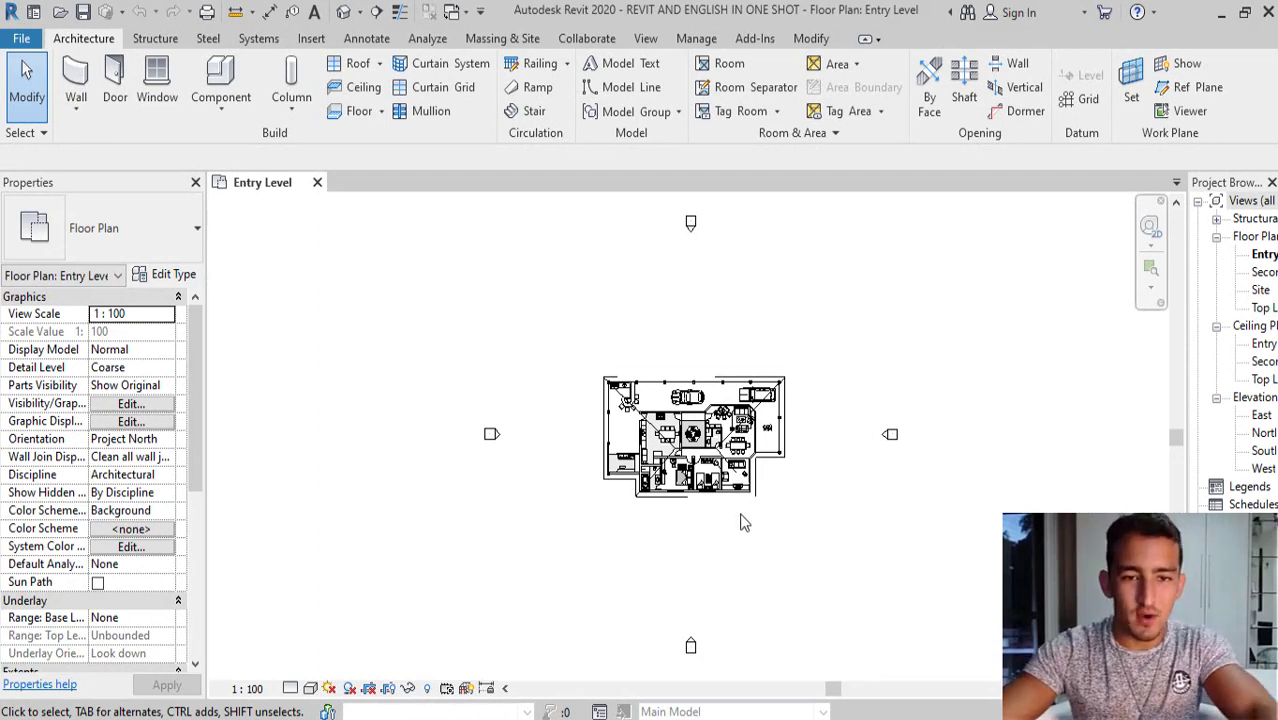
# Select the imported DWG house drawing and delete it from the Entry Level plan.
pyautogui.scroll(2, 712, 444)
pyautogui.scroll(1, 713, 443)
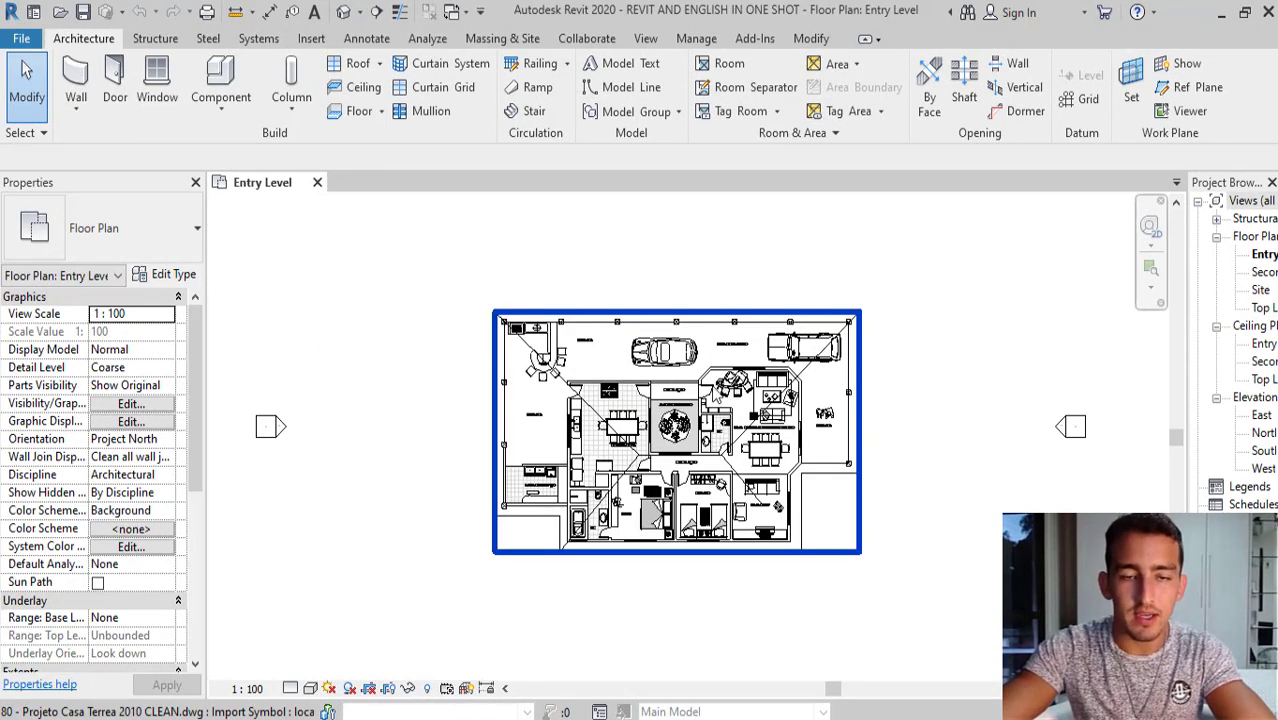
pyautogui.click(843, 487)
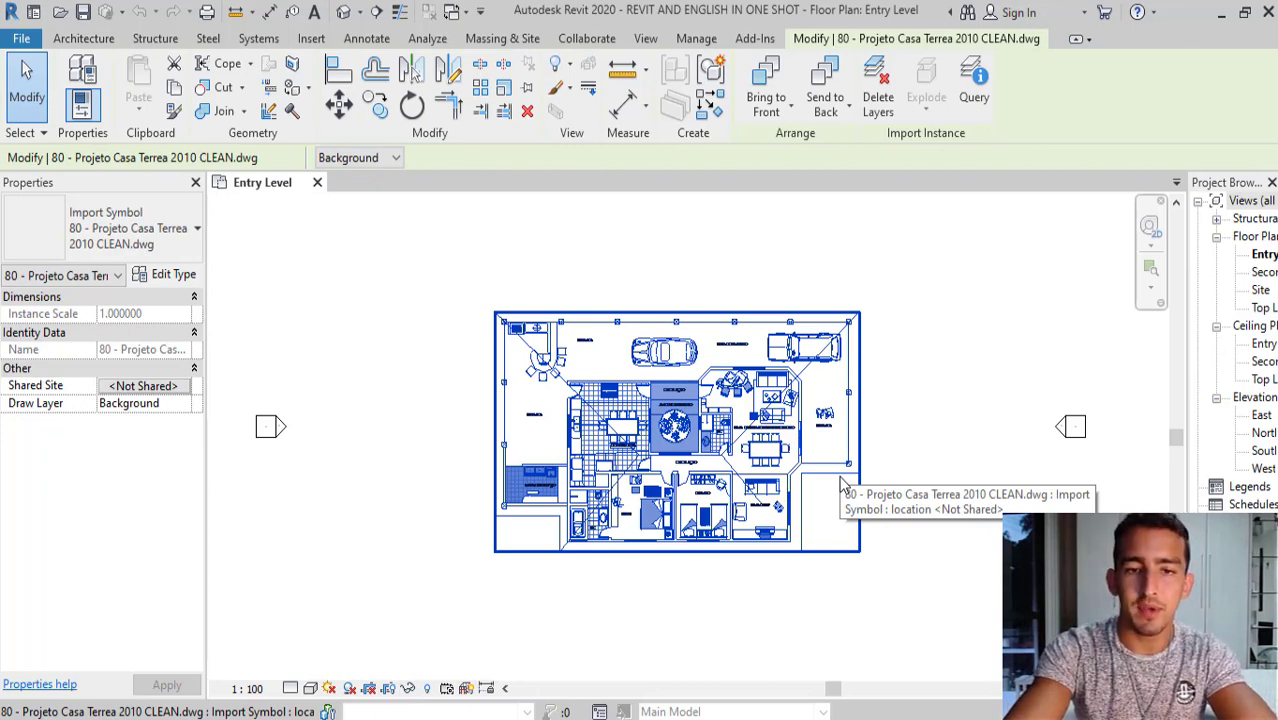
pyautogui.press('Delete')
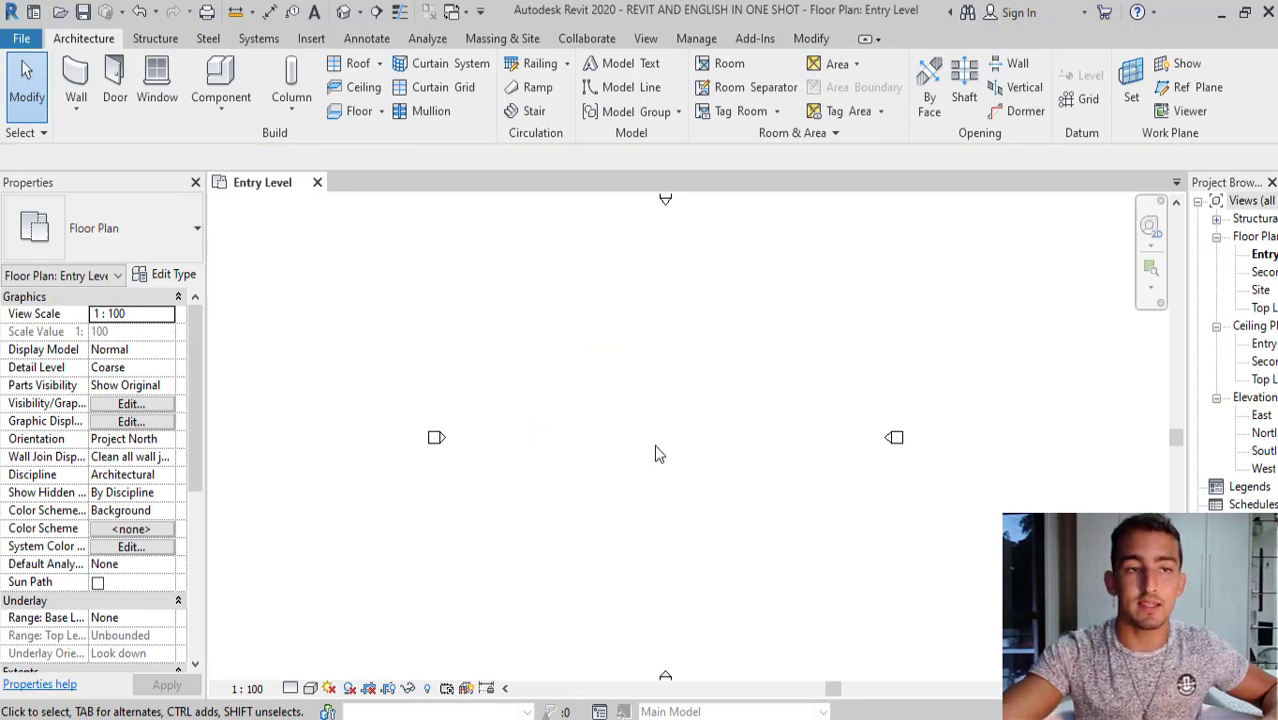
pyautogui.scroll(-1, 654, 444)
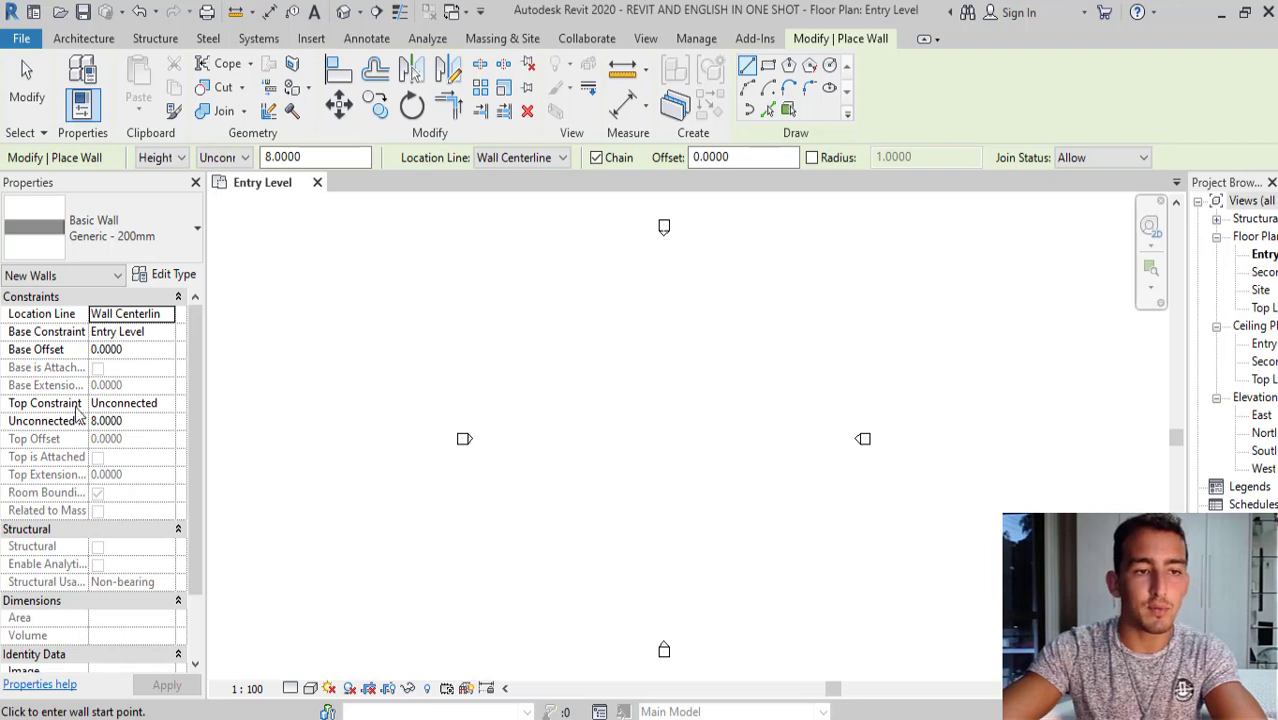
# Set the walls' Top Constraint to 'Up to level: Second Level', then cancel the trial wall.
pyautogui.click(167, 408)
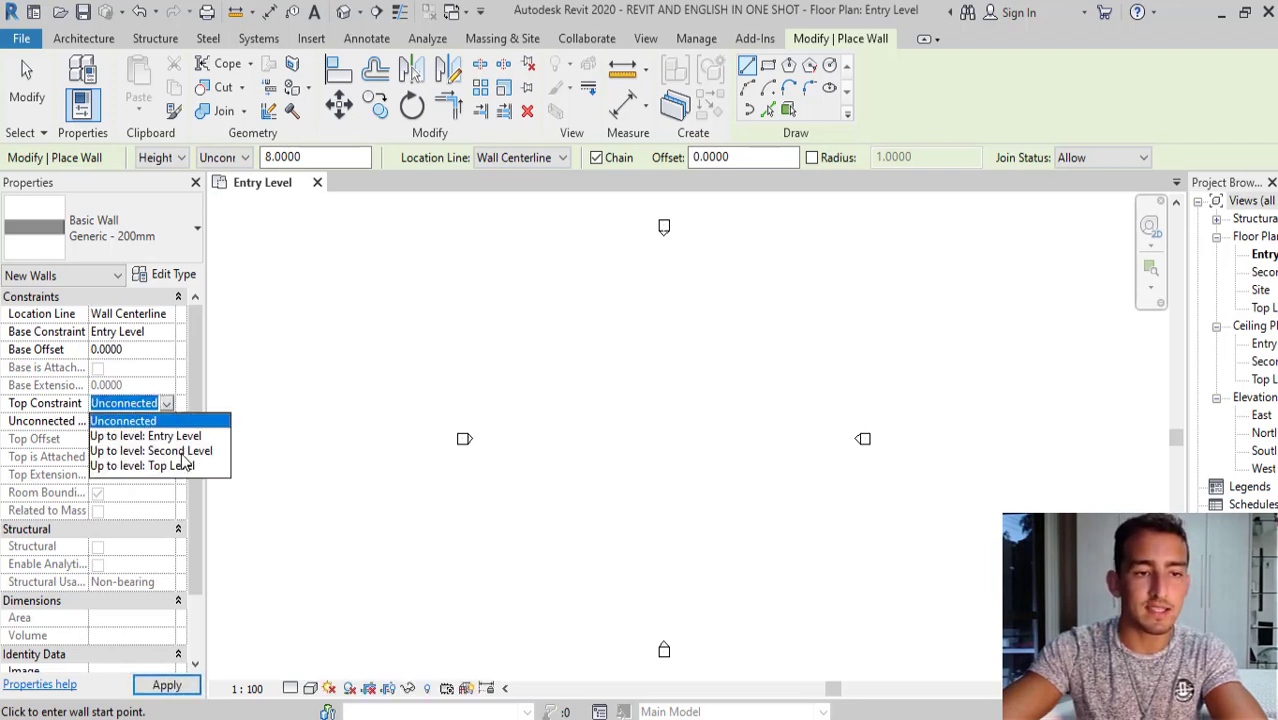
pyautogui.click(181, 451)
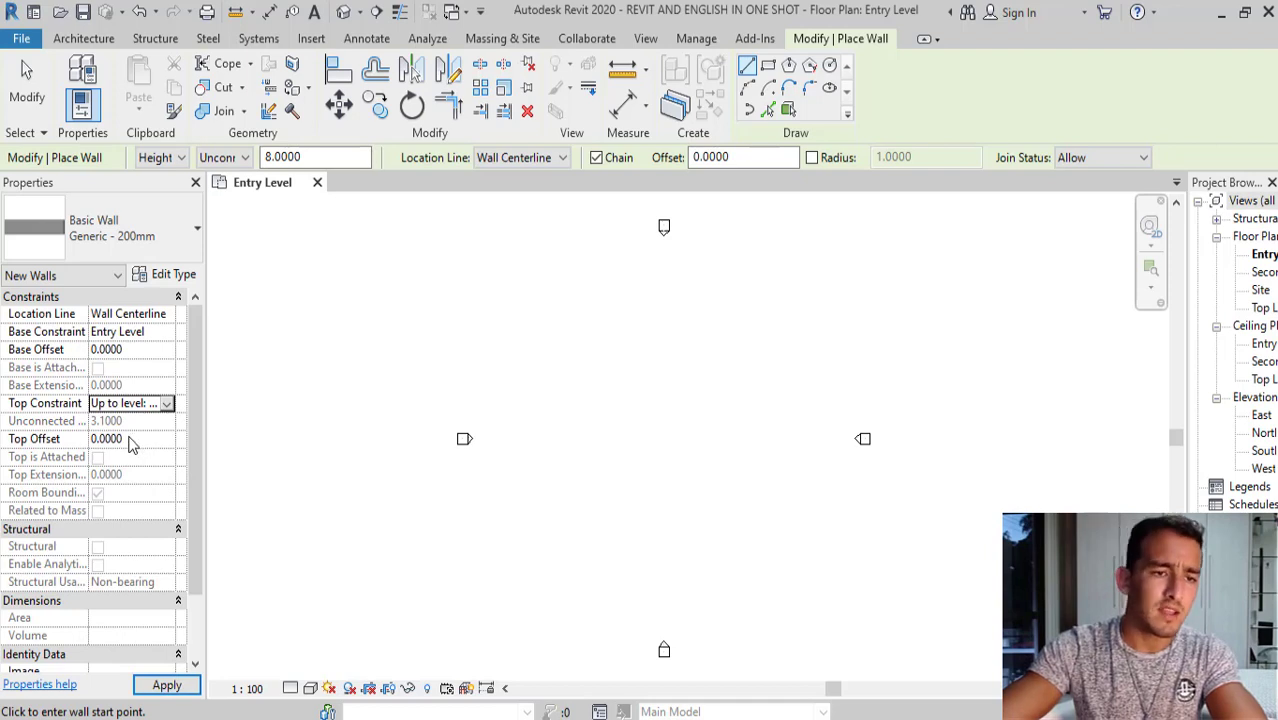
pyautogui.click(584, 456)
pyautogui.scroll(2, 579, 400)
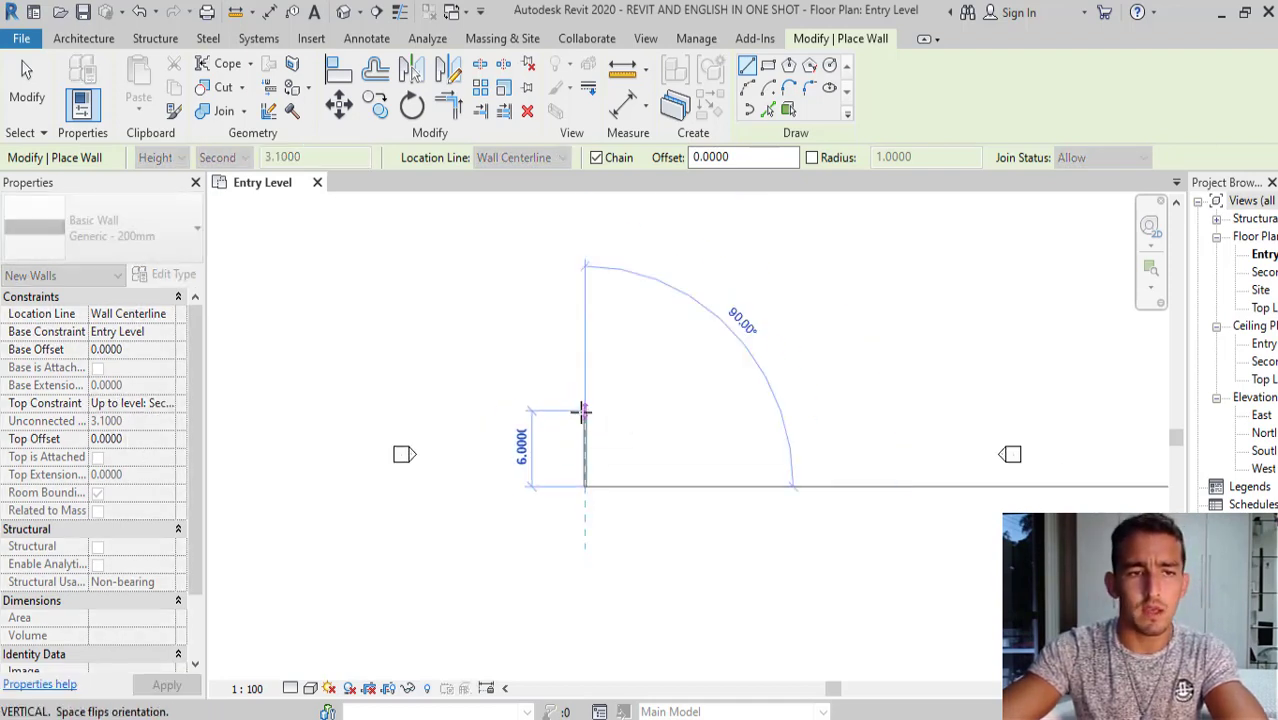
pyautogui.press('Escape')
pyautogui.press('Escape')
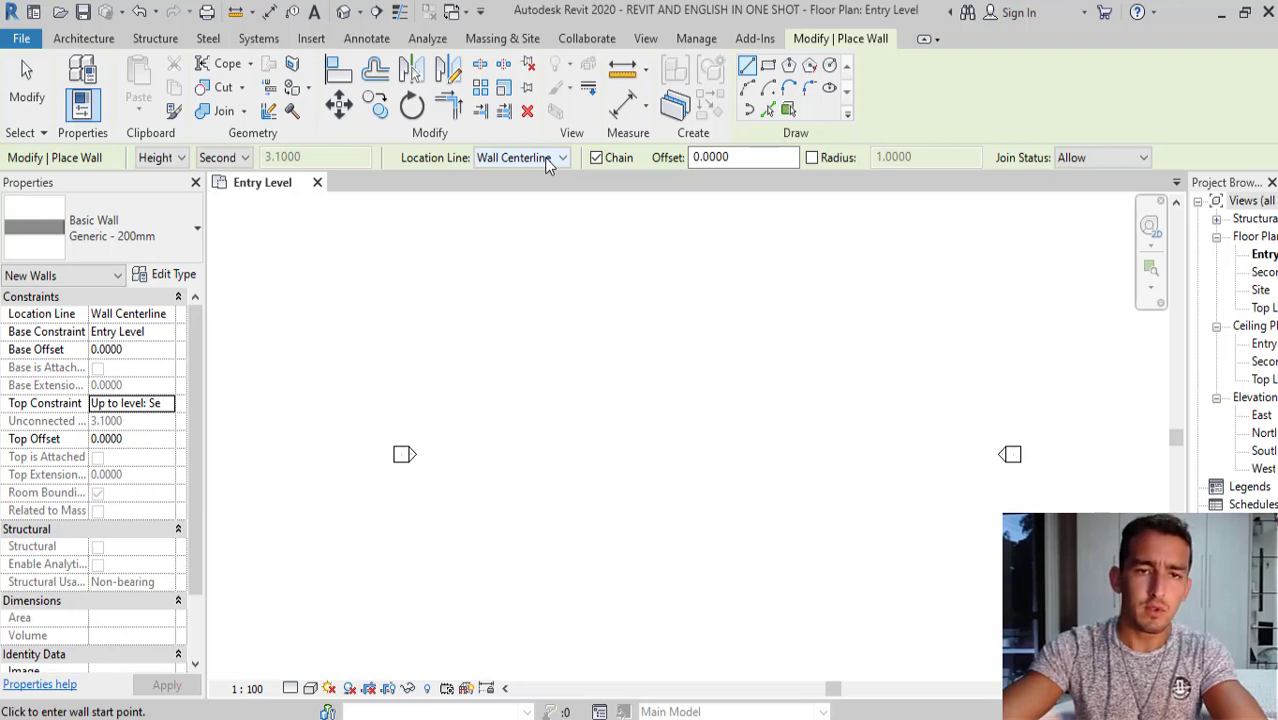
# Chain-draw the closed L-shaped outline of walls using the wall centerline as location line.
pyautogui.click(543, 161)
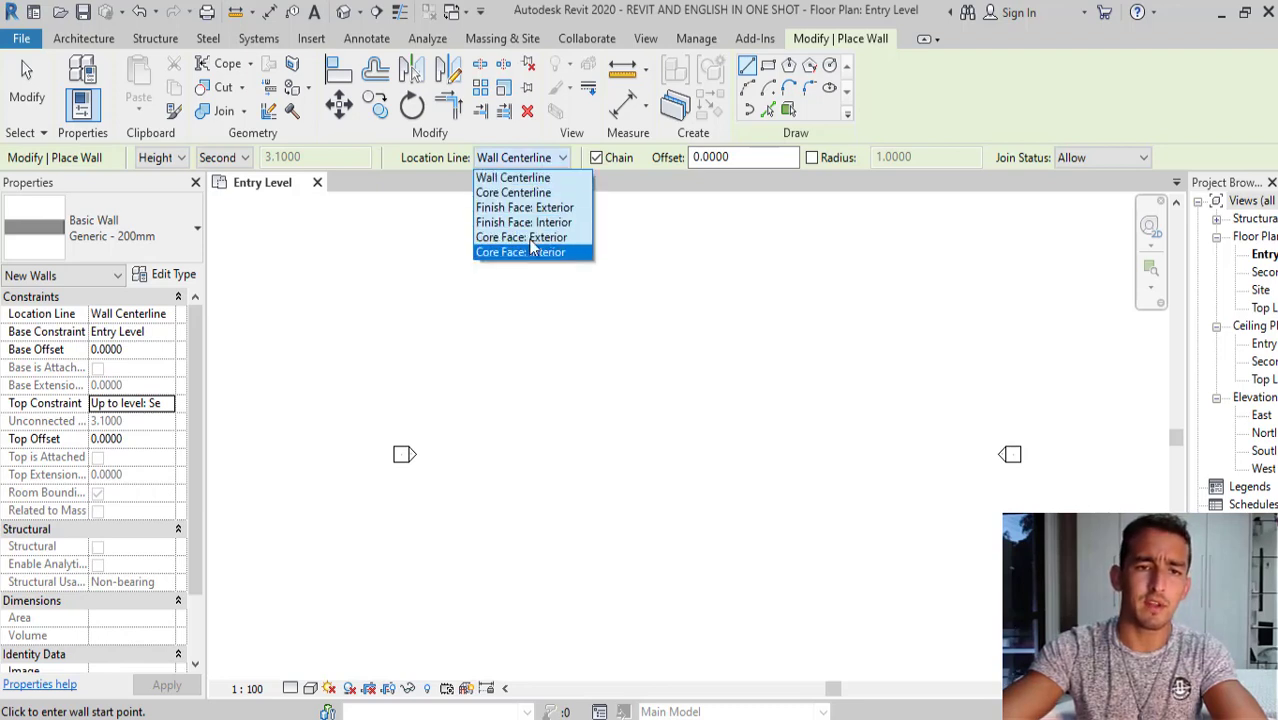
pyautogui.click(575, 518)
pyautogui.click(595, 507)
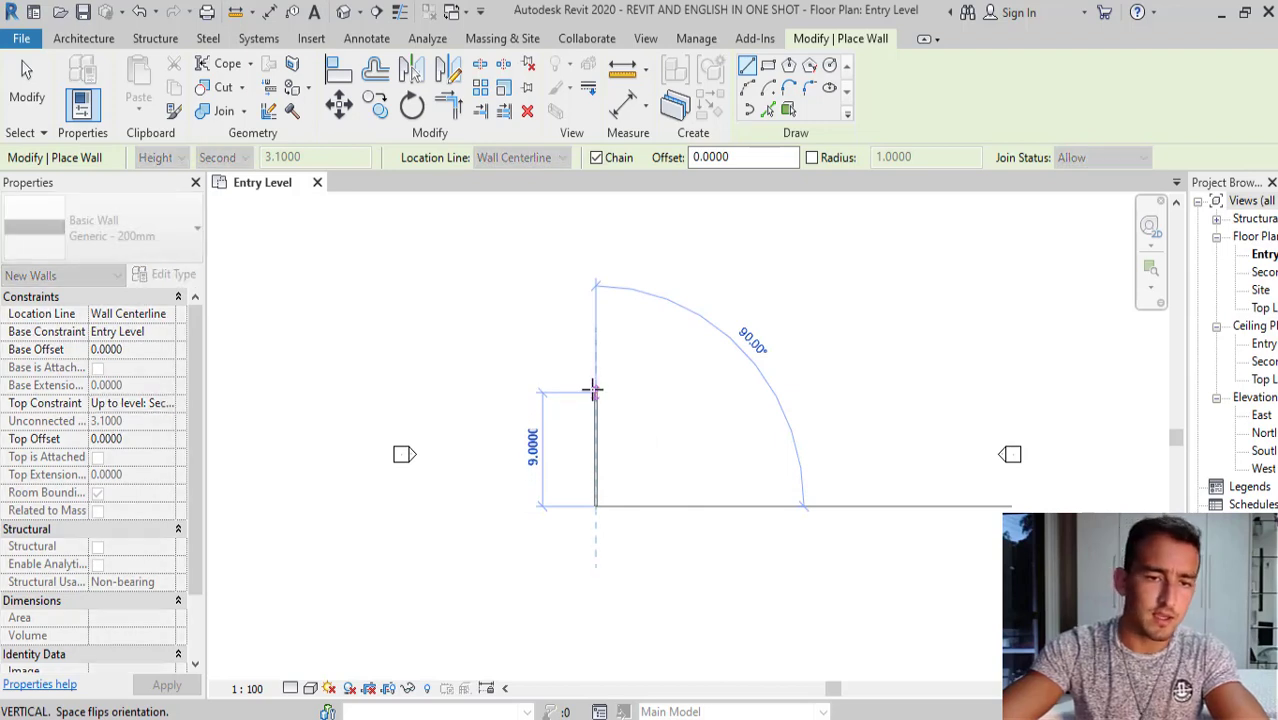
pyautogui.click(595, 430)
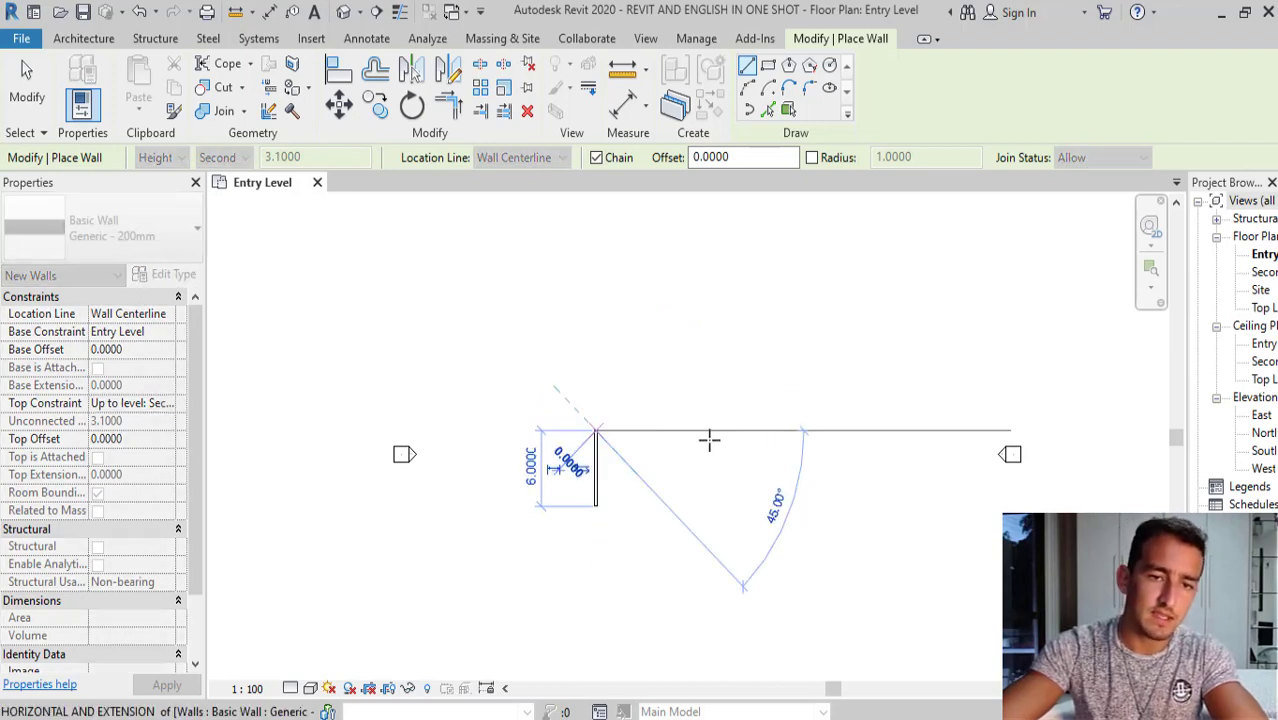
pyautogui.click(754, 432)
pyautogui.scroll(2, 752, 455)
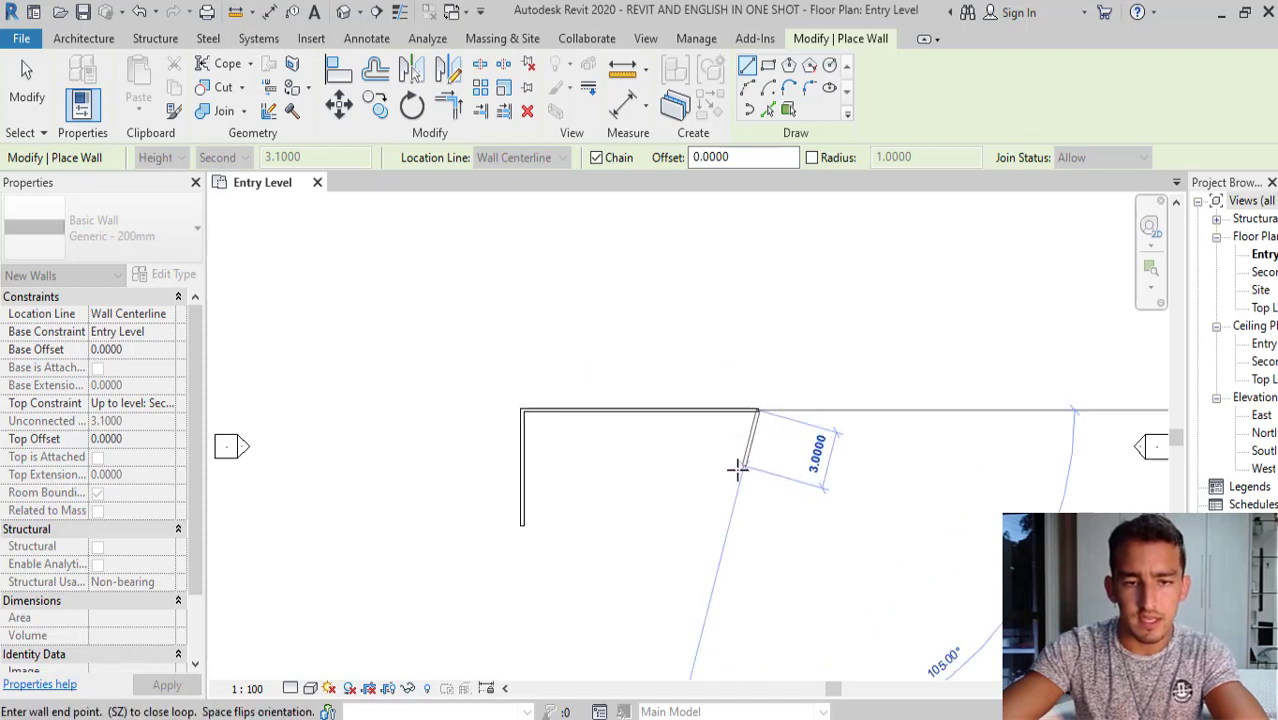
pyautogui.click(756, 648)
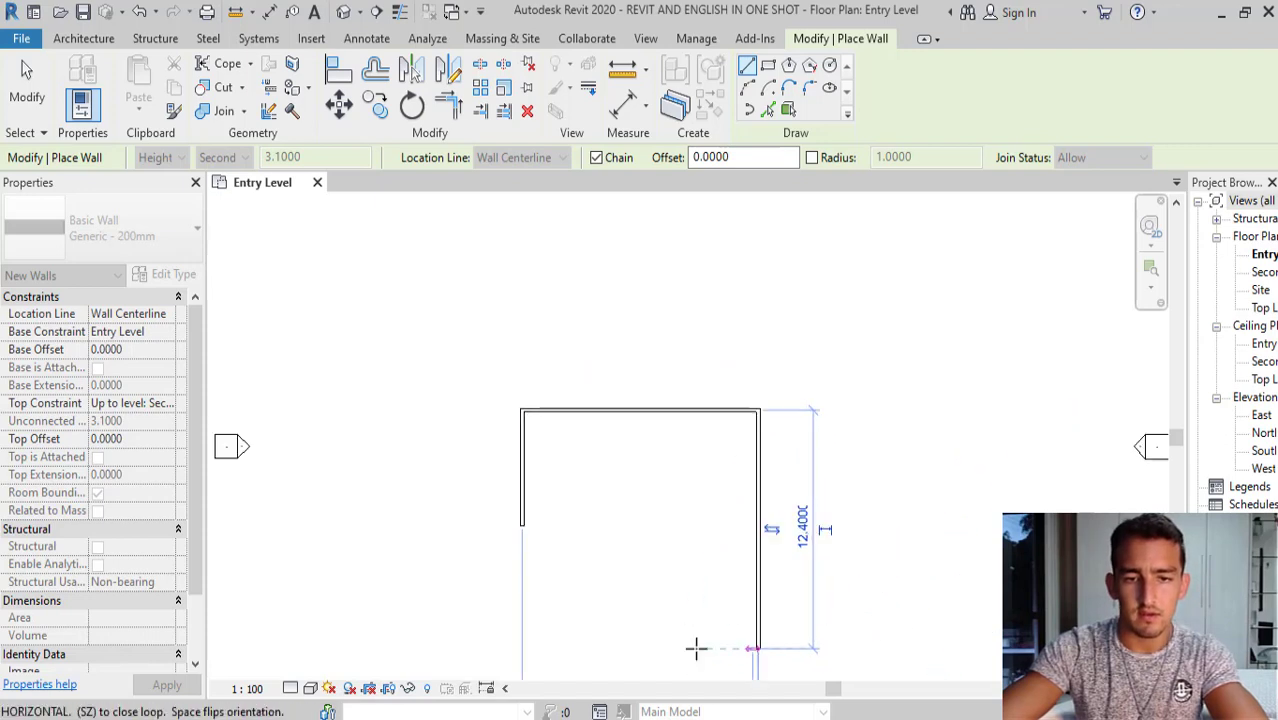
pyautogui.click(630, 648)
pyautogui.click(630, 570)
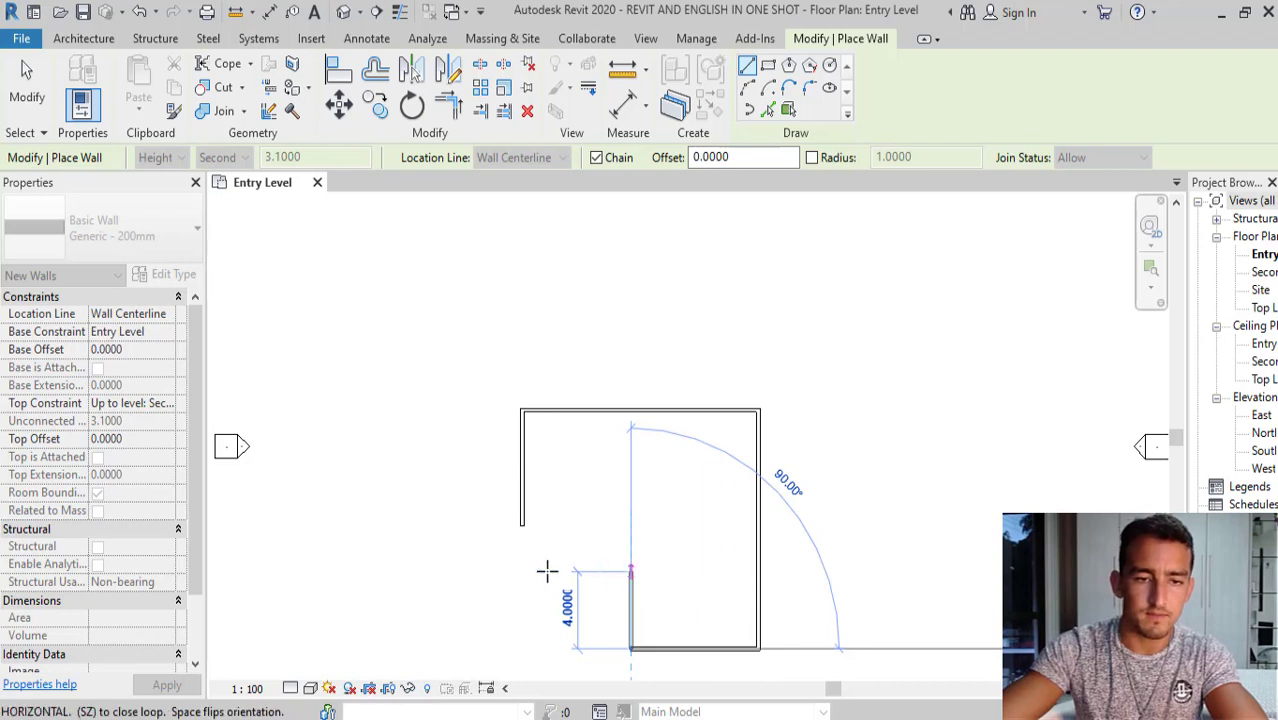
pyautogui.click(521, 570)
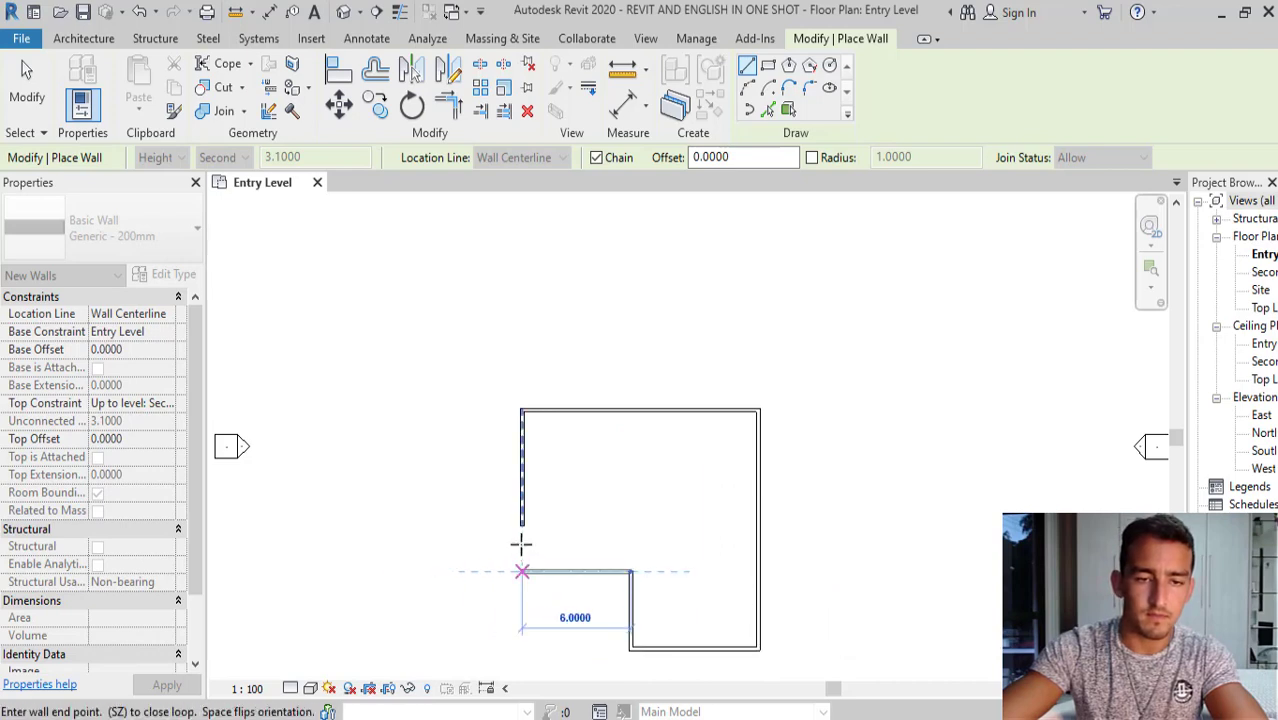
pyautogui.click(522, 410)
pyautogui.press('Escape')
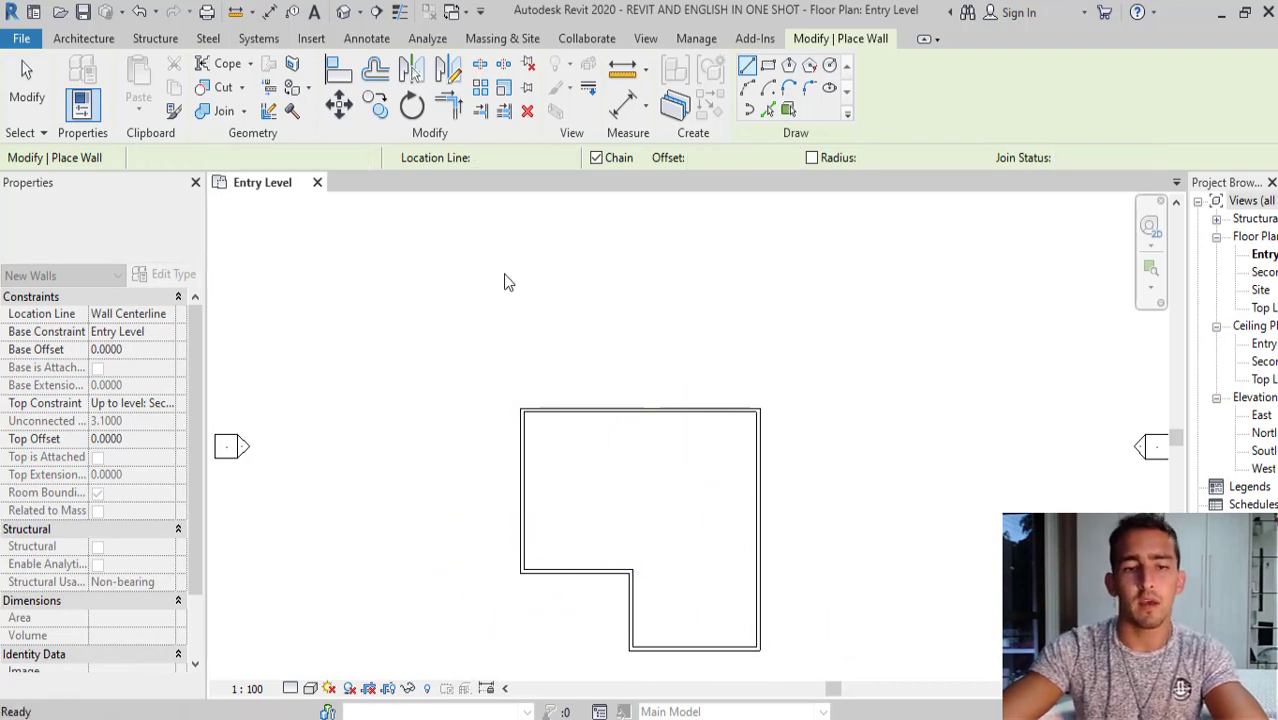
pyautogui.press('Escape')
pyautogui.scroll(2, 617, 522)
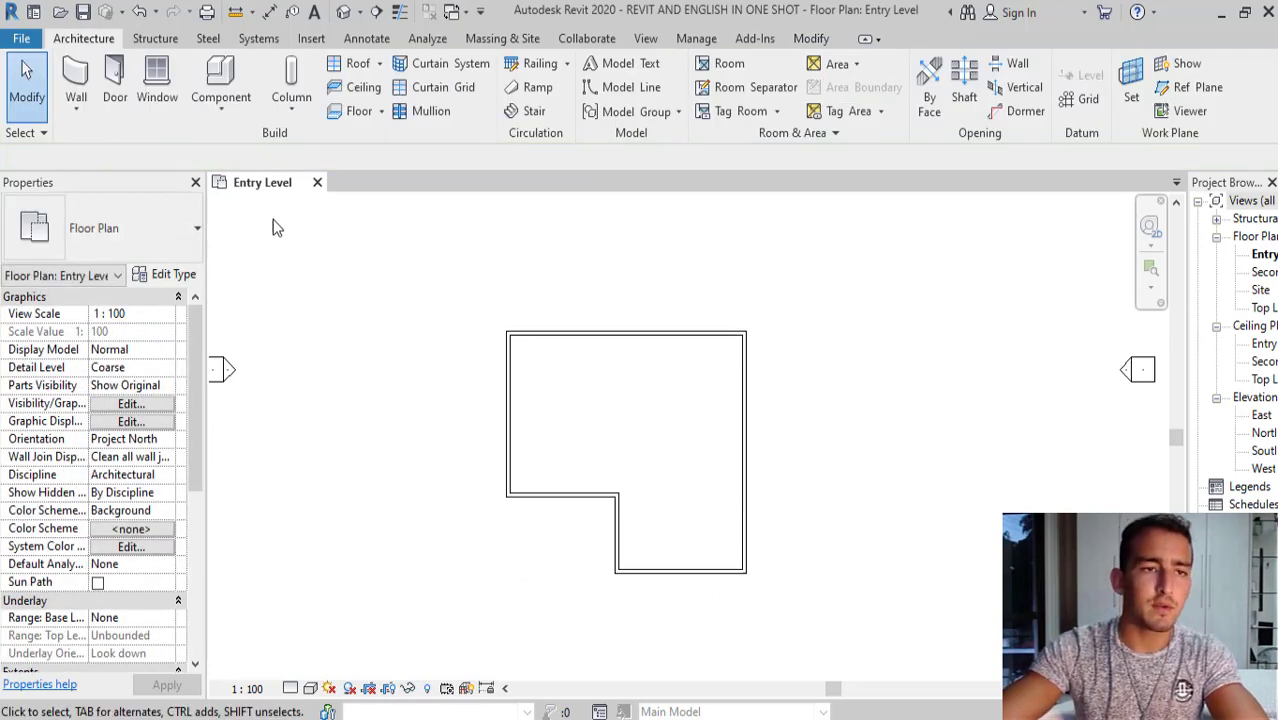
# Add a horizontal partition to the right wall and a vertical interior wall from the top wall.
pyautogui.press('w')
pyautogui.press('a')
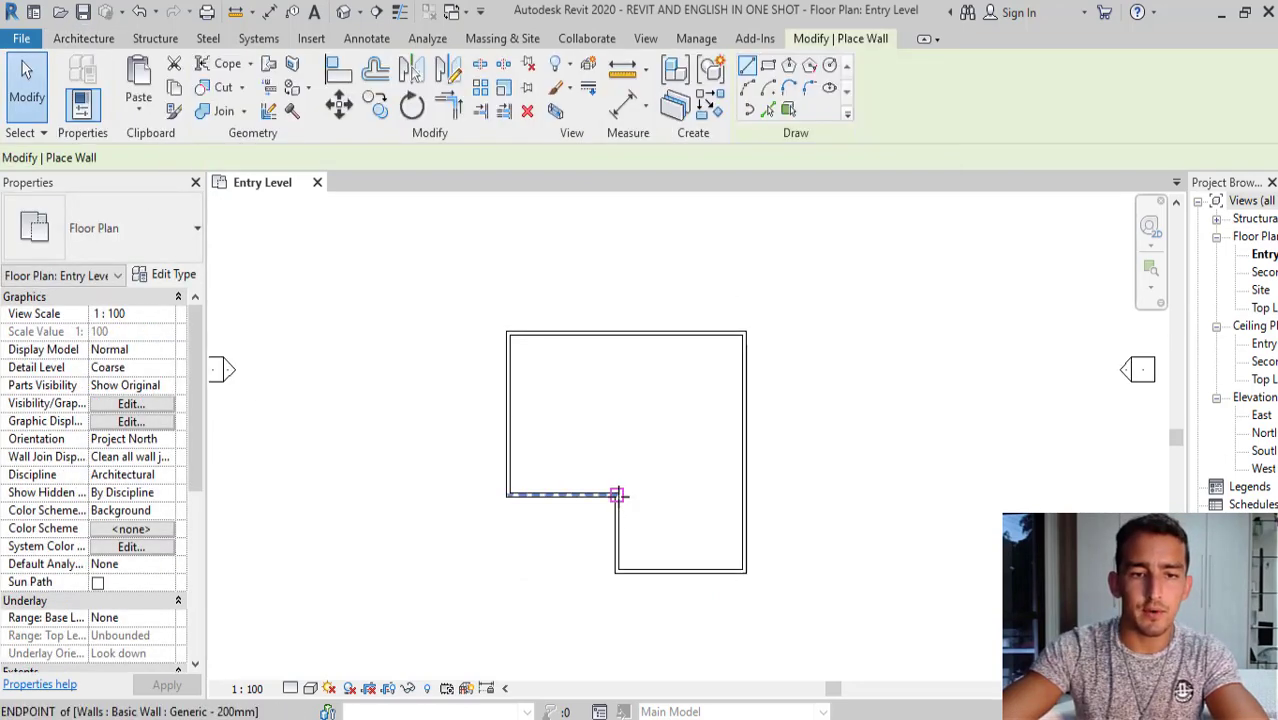
pyautogui.click(616, 494)
pyautogui.click(760, 450)
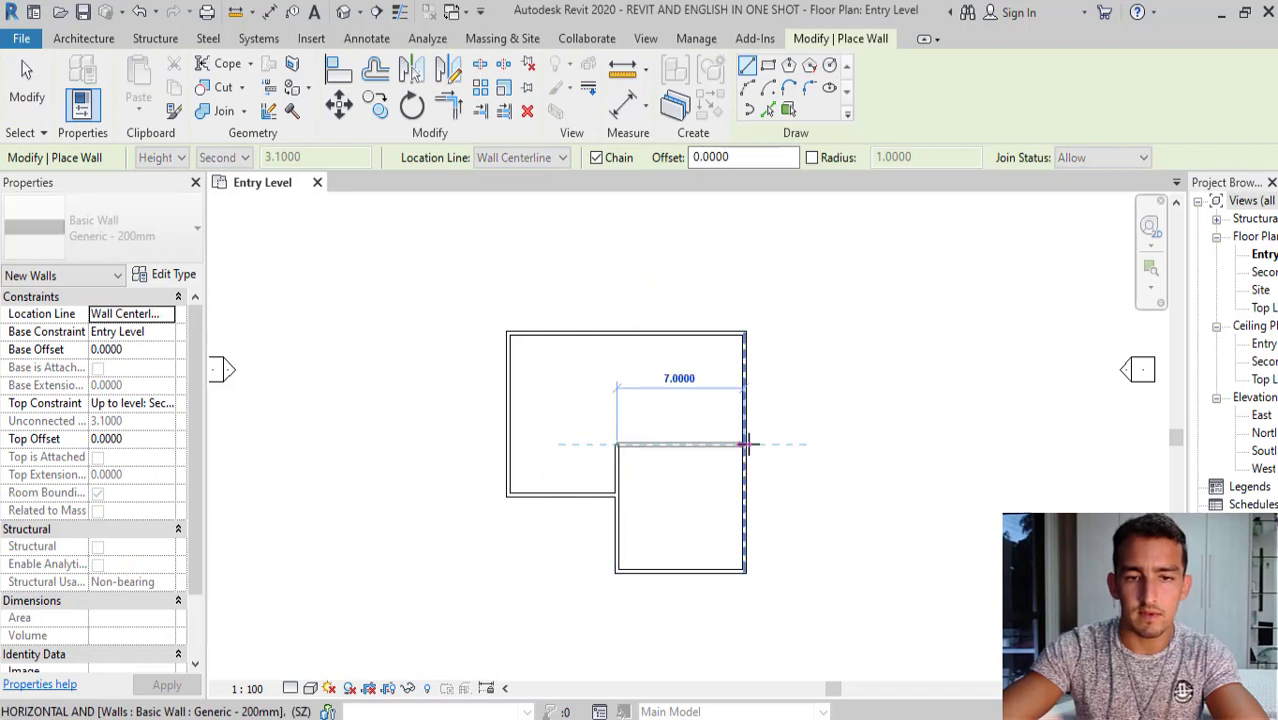
pyautogui.click(745, 442)
pyautogui.press('Escape')
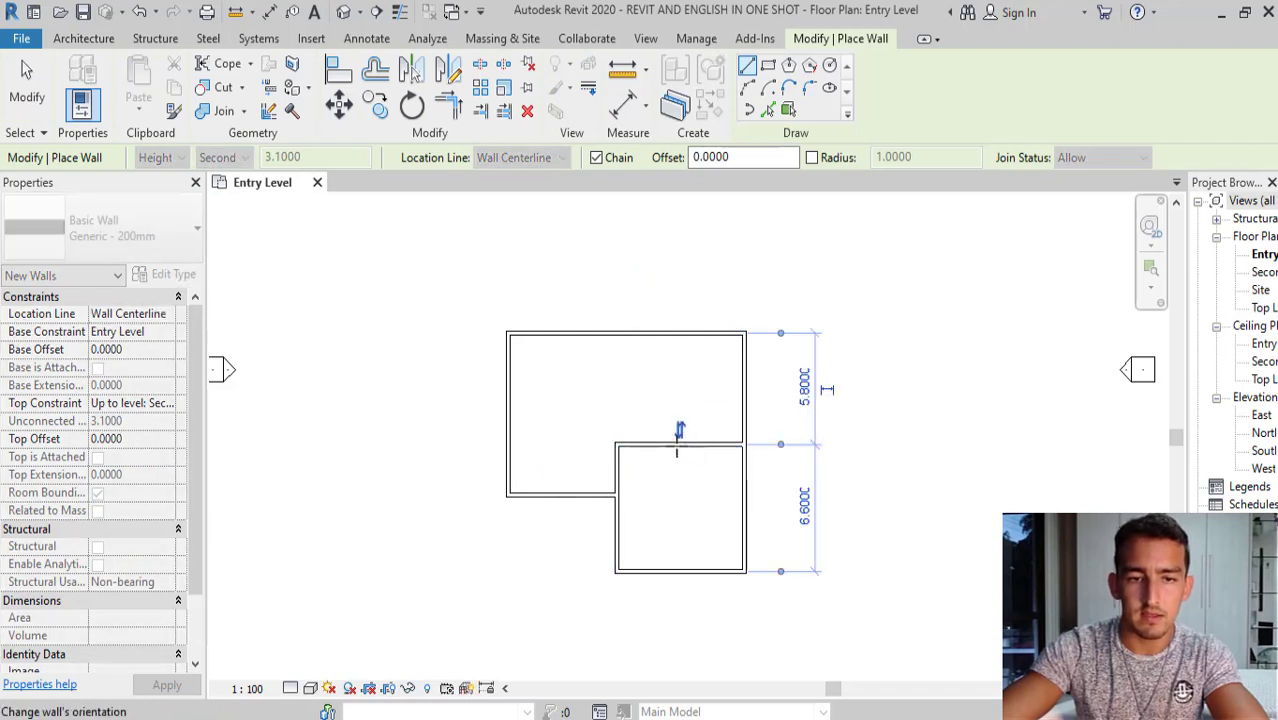
pyautogui.click(663, 333)
pyautogui.click(661, 442)
pyautogui.press('Escape')
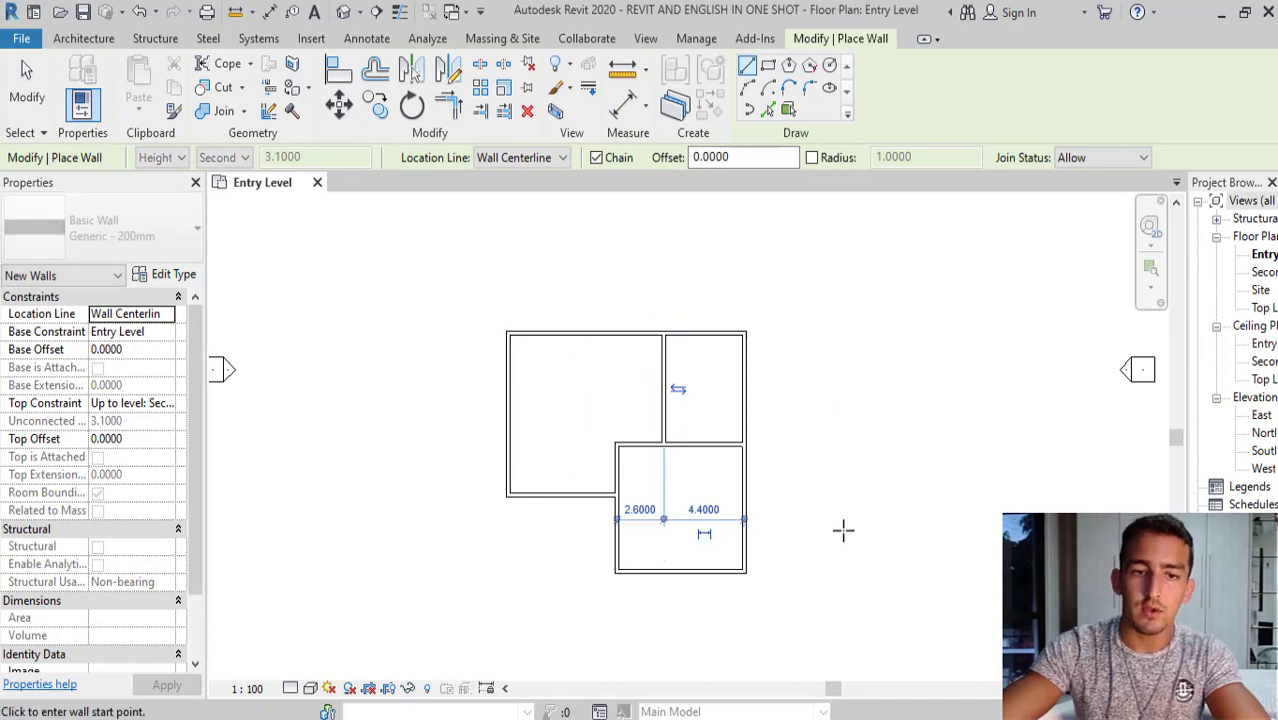
pyautogui.press('Escape')
pyautogui.scroll(3, 663, 417)
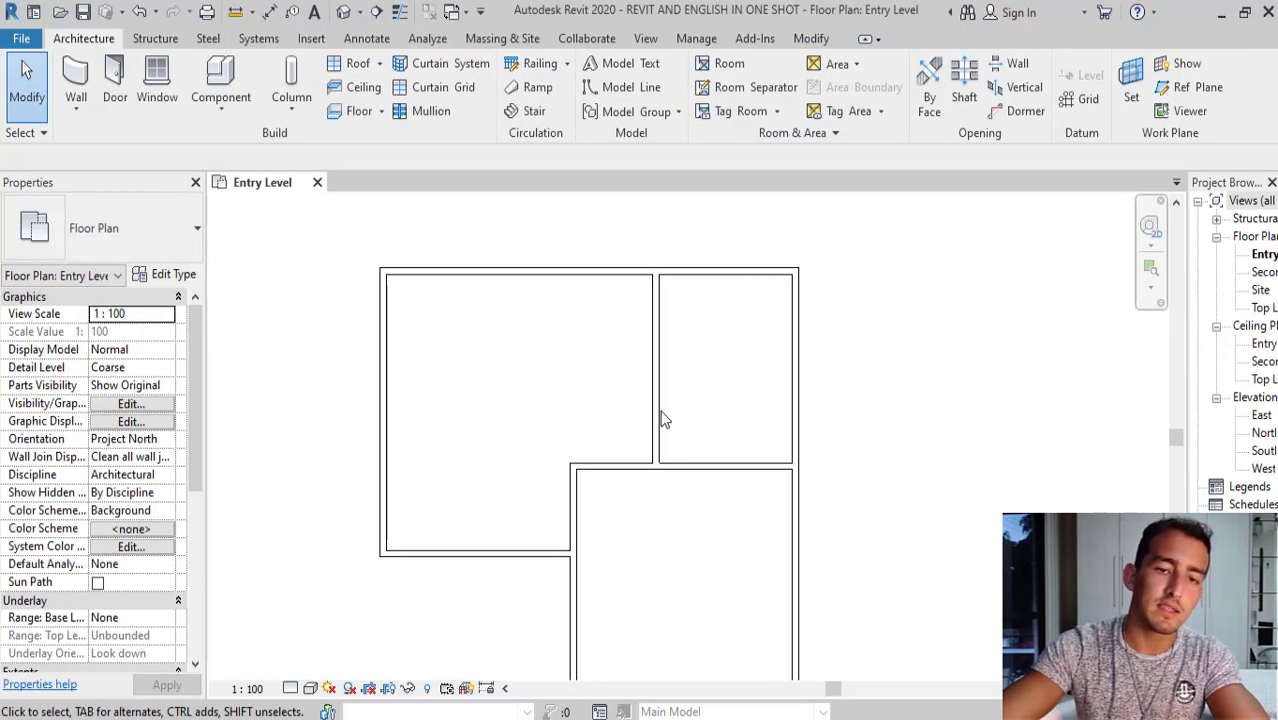
# Drag the vertical interior wall to the right to widen the left room.
pyautogui.click(659, 408)
pyautogui.moveTo(707, 408); pyautogui.dragTo(709, 430)
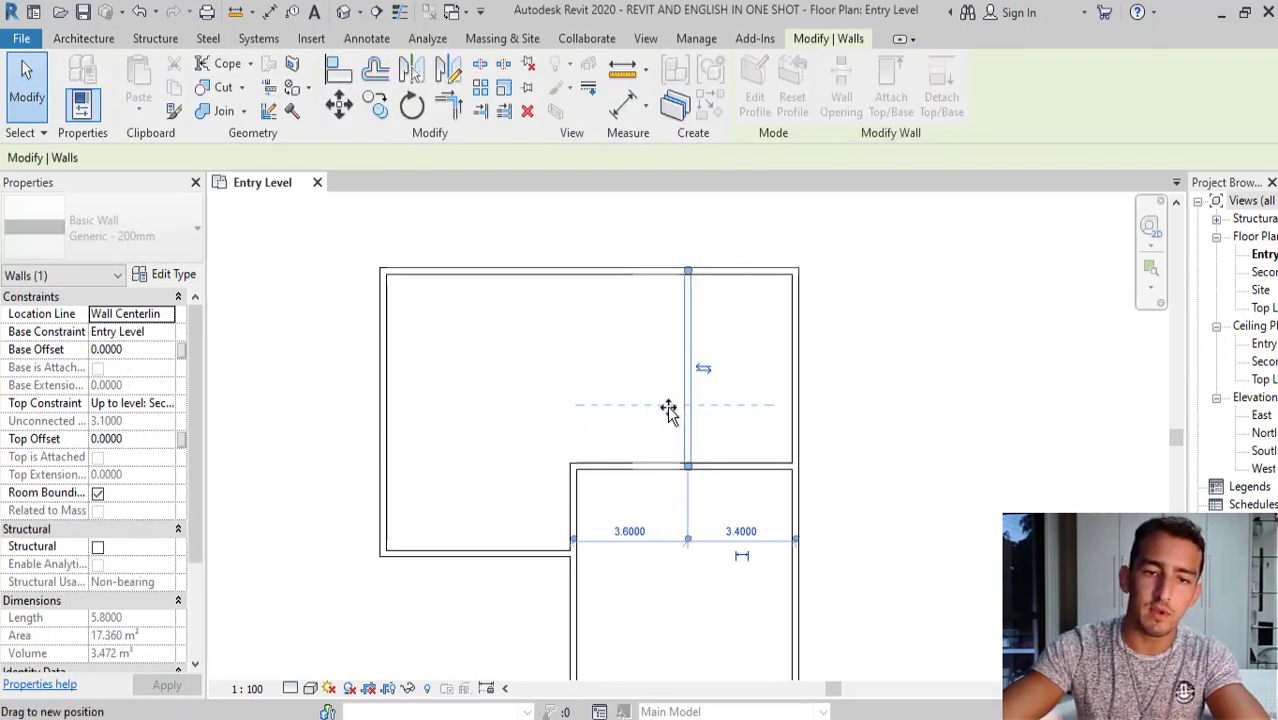
pyautogui.click(899, 443)
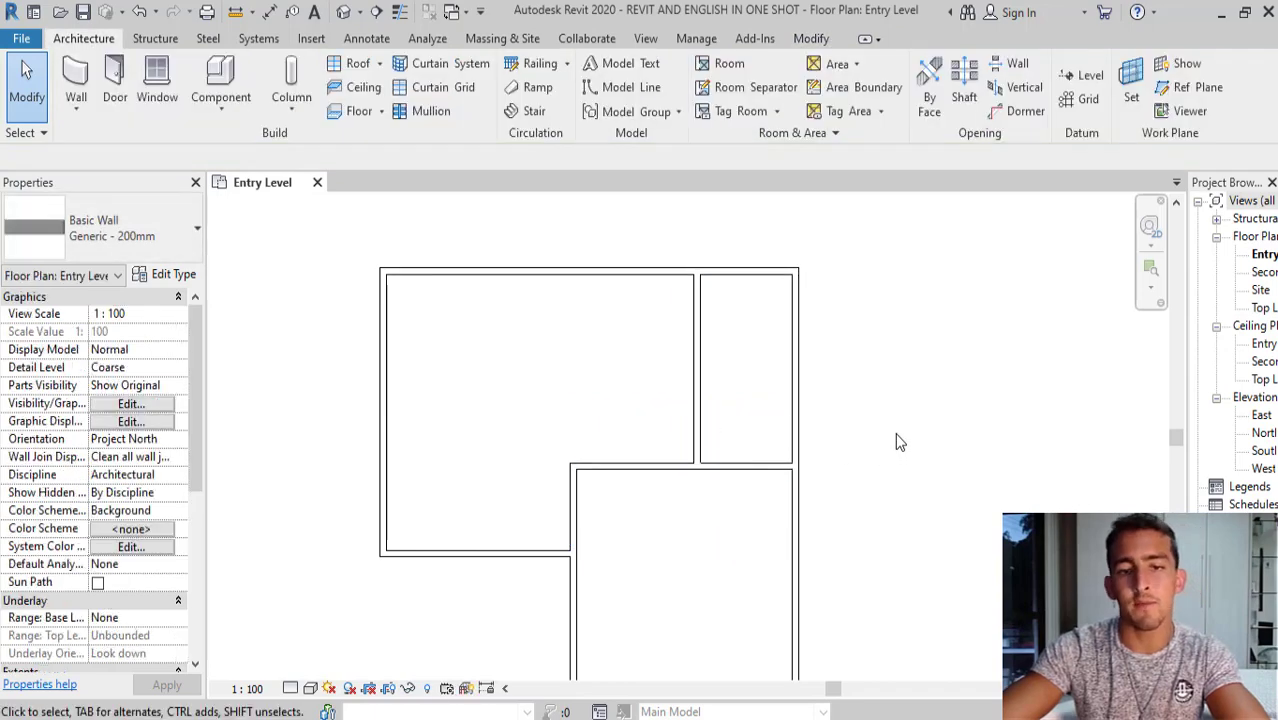
pyautogui.scroll(-2, 621, 380)
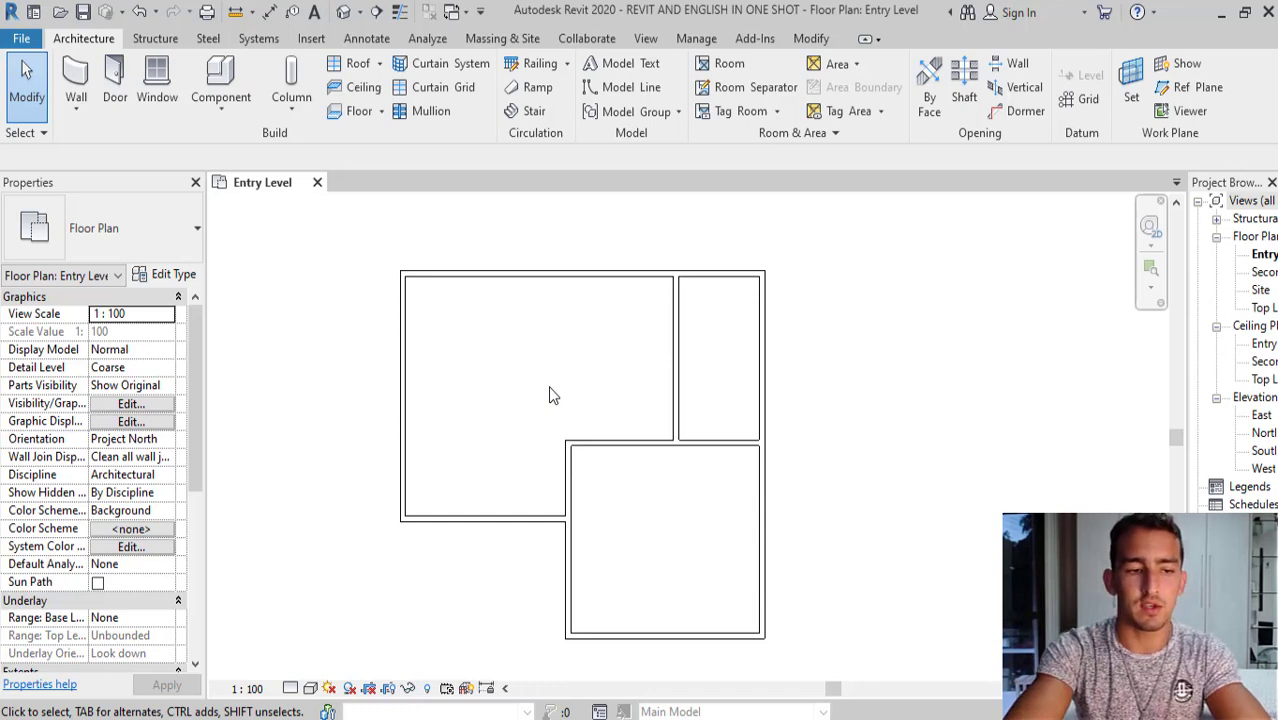
# Place a 9.90 / 3.10 aligned dimension string across the left, interior and right walls.
pyautogui.press('d')
pyautogui.press('i')
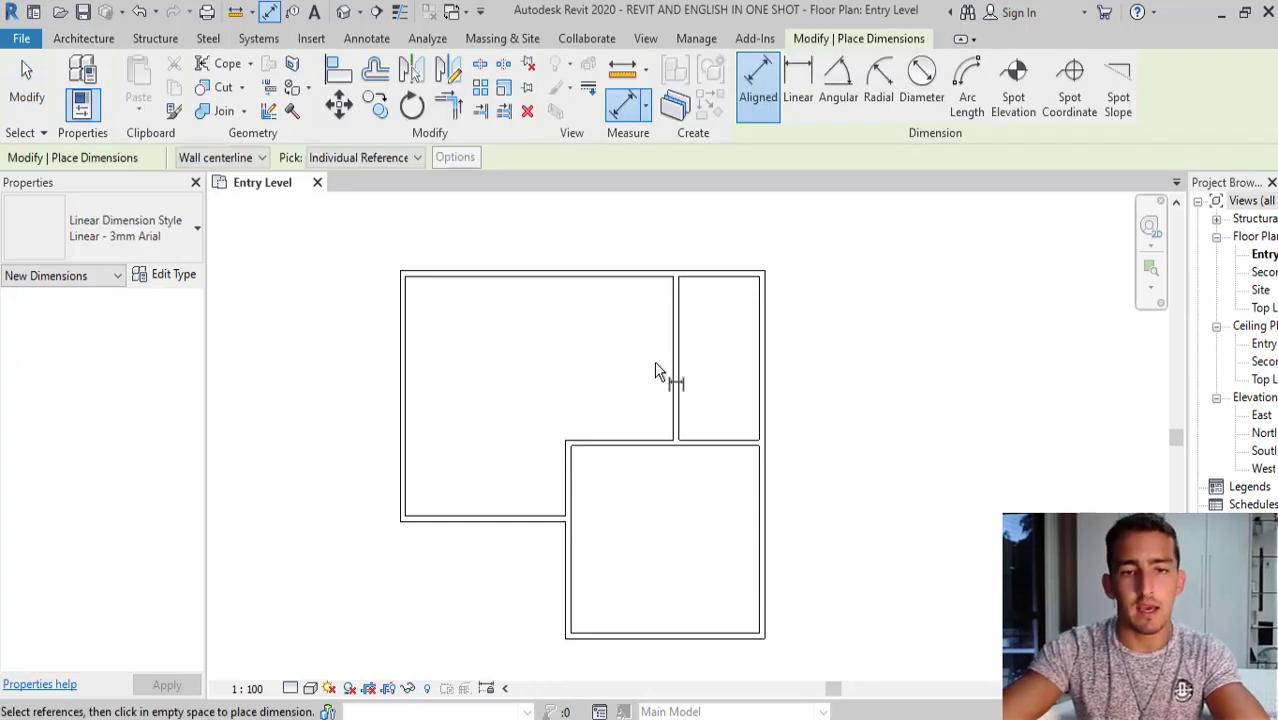
pyautogui.click(677, 333)
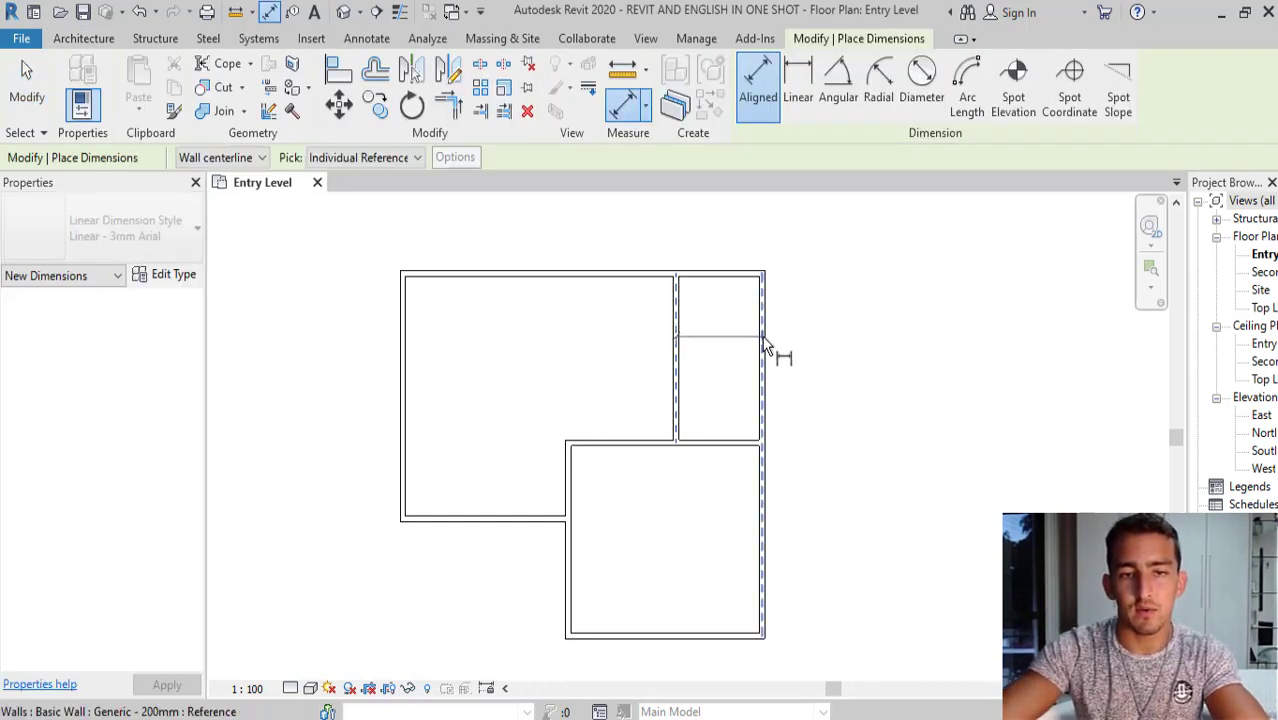
pyautogui.click(765, 340)
pyautogui.click(408, 352)
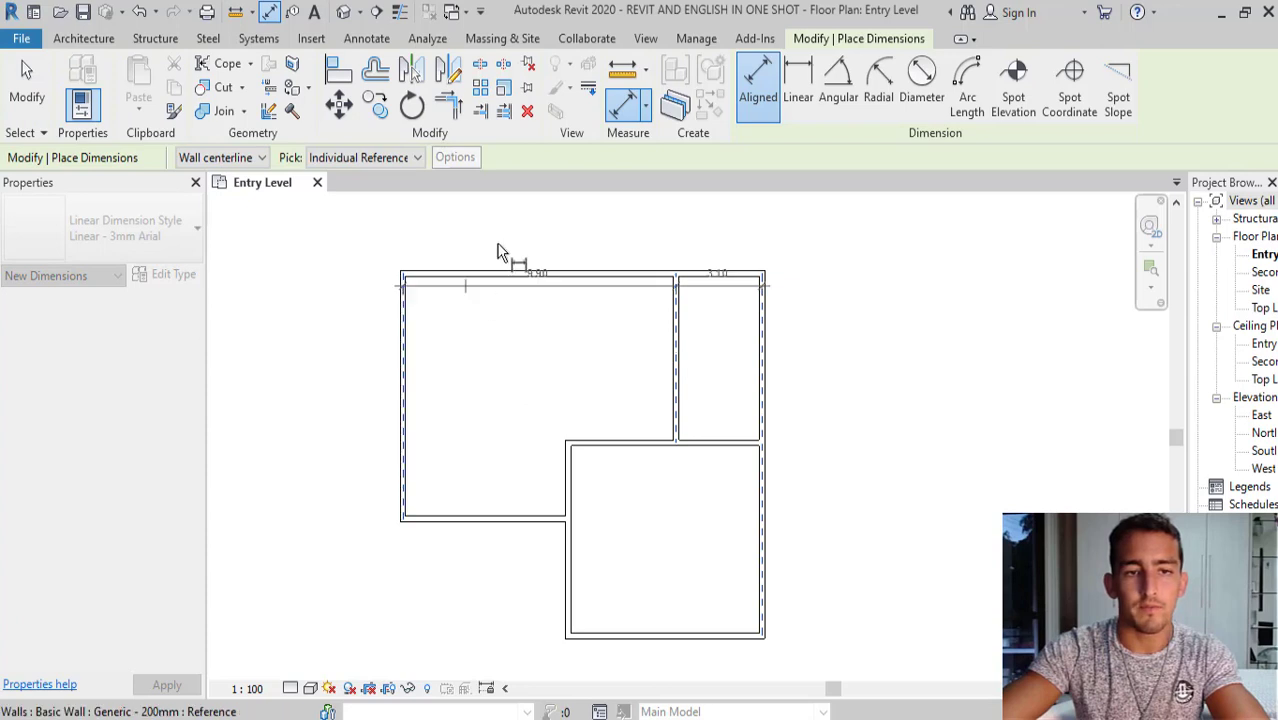
pyautogui.click(562, 238)
# Add the 5.80 / 2.60 / 4.00 vertical dimension string along the plan's right side.
pyautogui.click(699, 281)
pyautogui.click(722, 438)
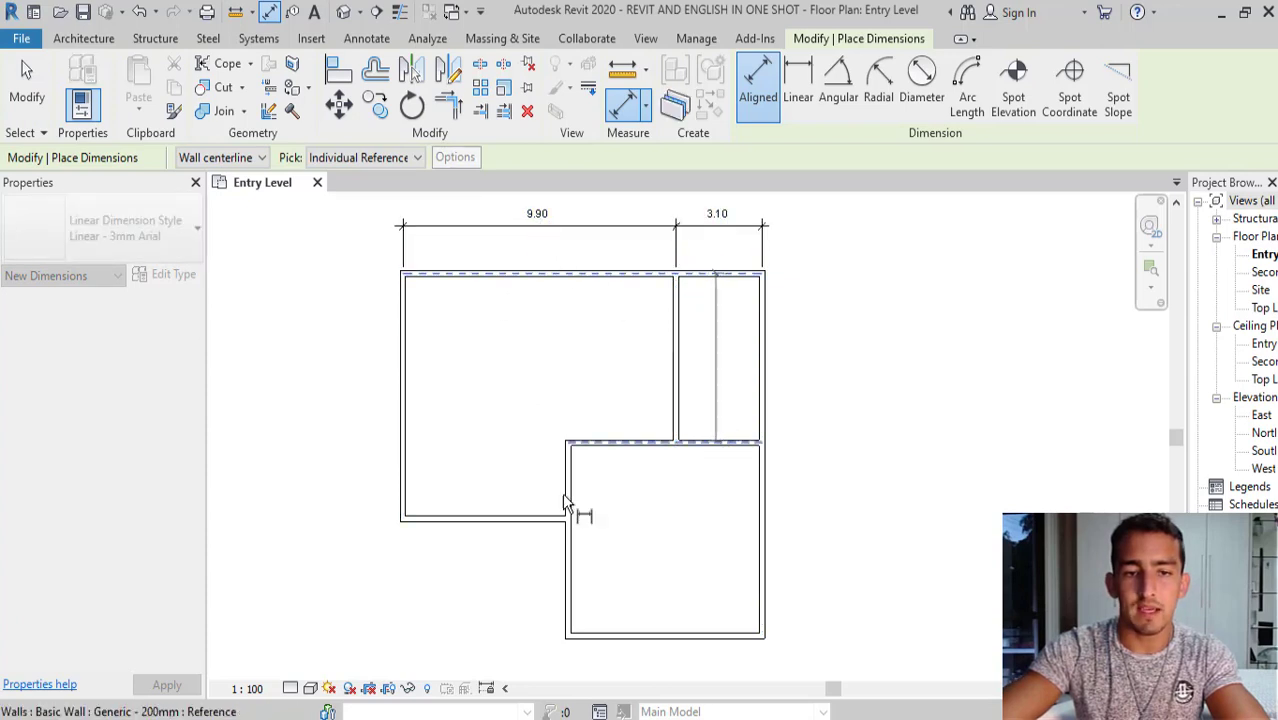
pyautogui.click(501, 518)
pyautogui.click(681, 633)
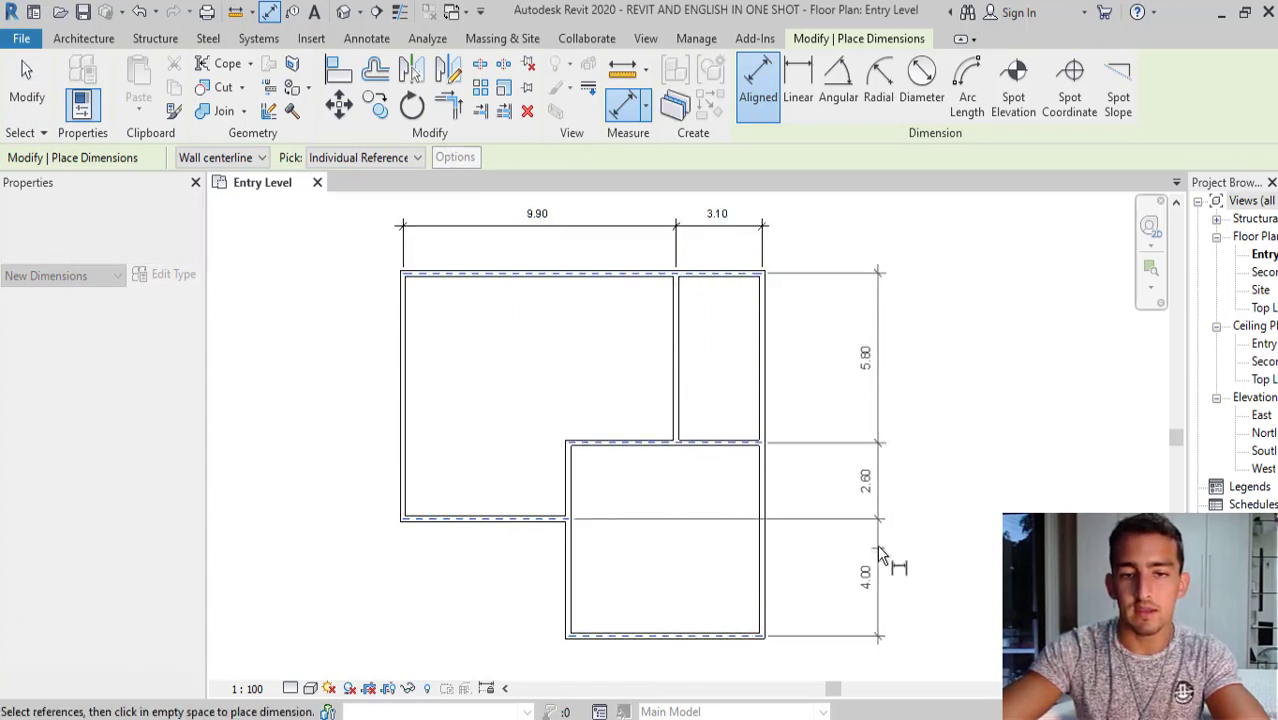
pyautogui.click(880, 560)
pyautogui.press('Escape')
pyautogui.press('Escape')
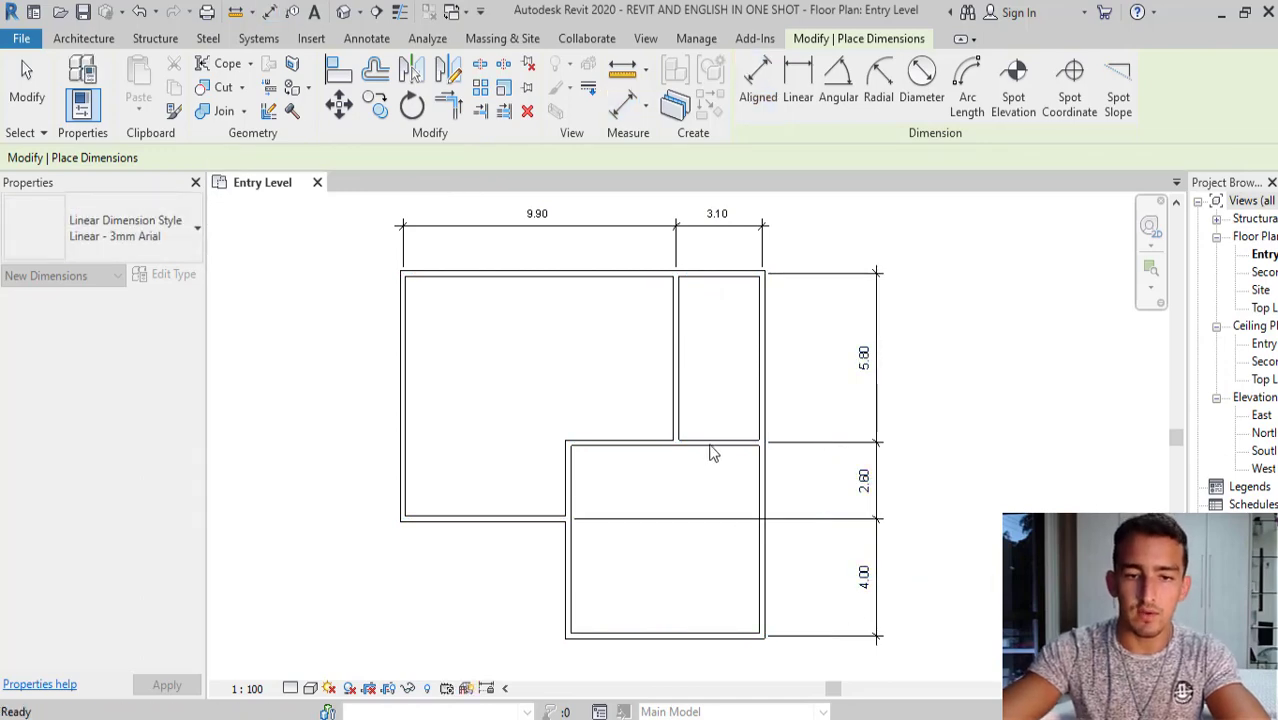
pyautogui.click(716, 449)
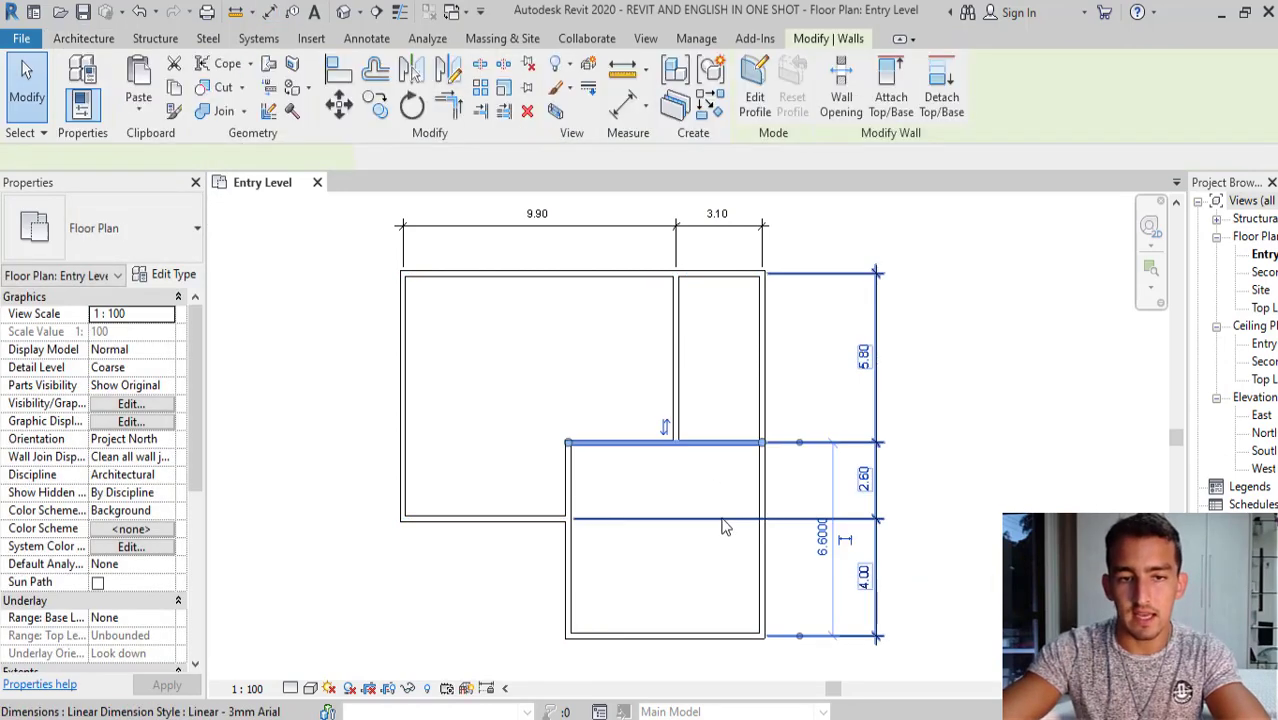
# Change the middle horizontal wall's 2.60 dimension to 3.00.
pyautogui.click(864, 477)
pyautogui.write('3')
pyautogui.press('Return')
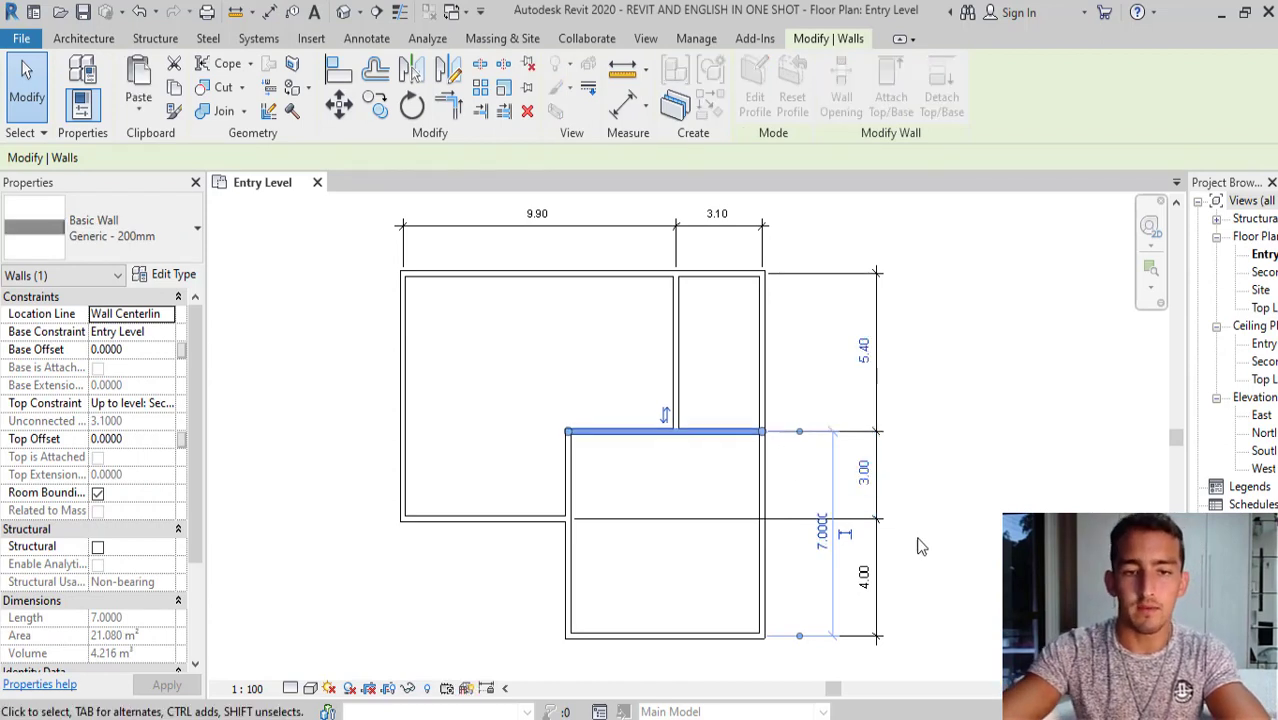
pyautogui.click(930, 423)
# Change the vertical interior wall's 3.10 dimension to 4.00 and check the dimension strings.
pyautogui.click(685, 353)
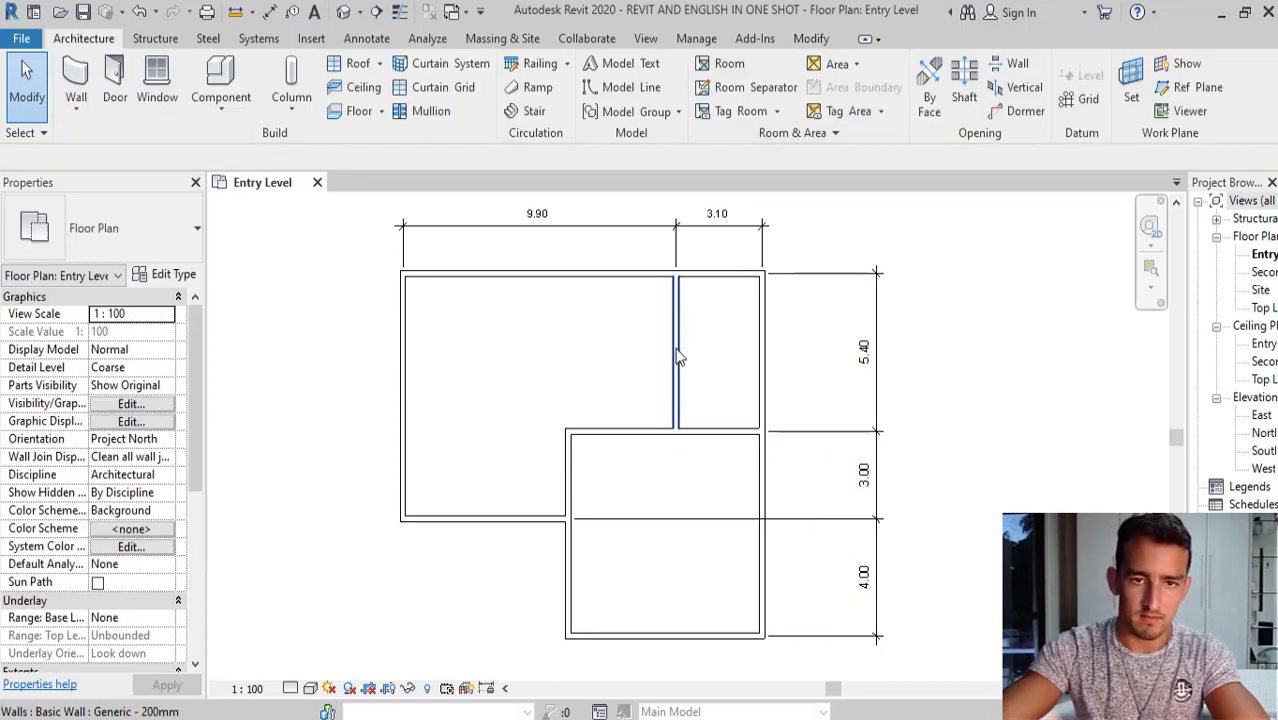
pyautogui.click(718, 214)
pyautogui.write('4')
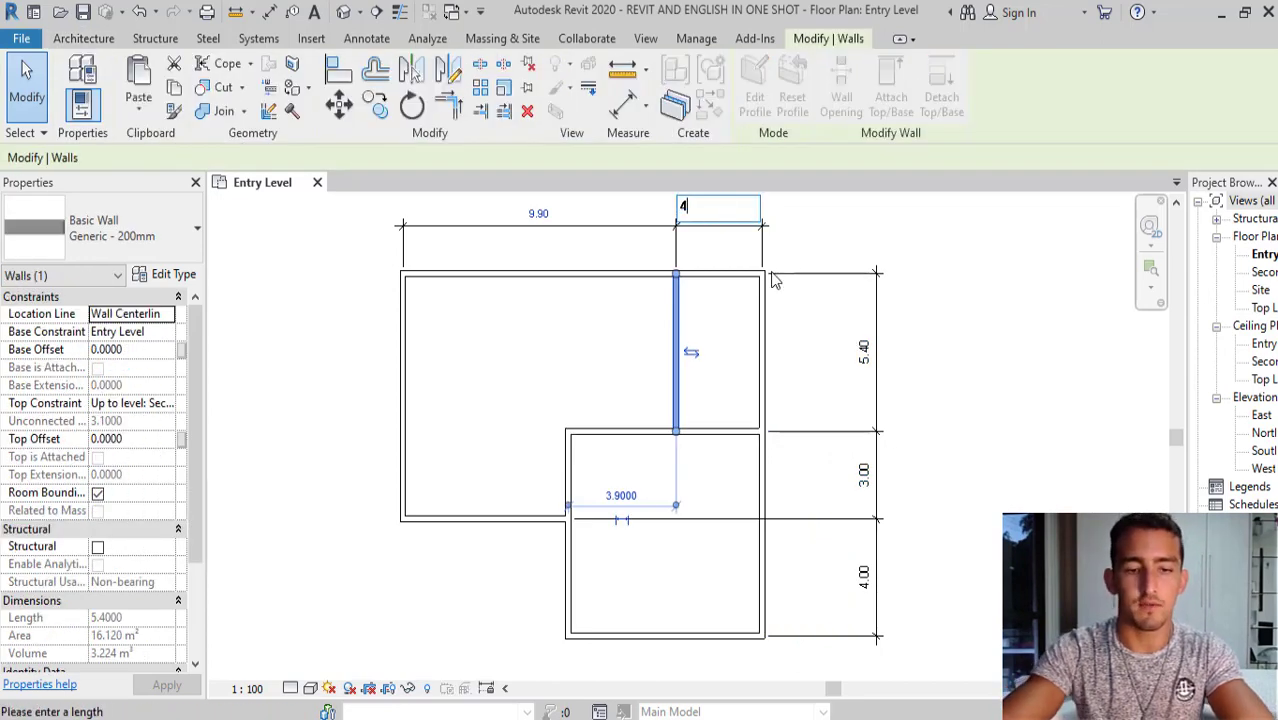
pyautogui.press('Return')
pyautogui.click(814, 444)
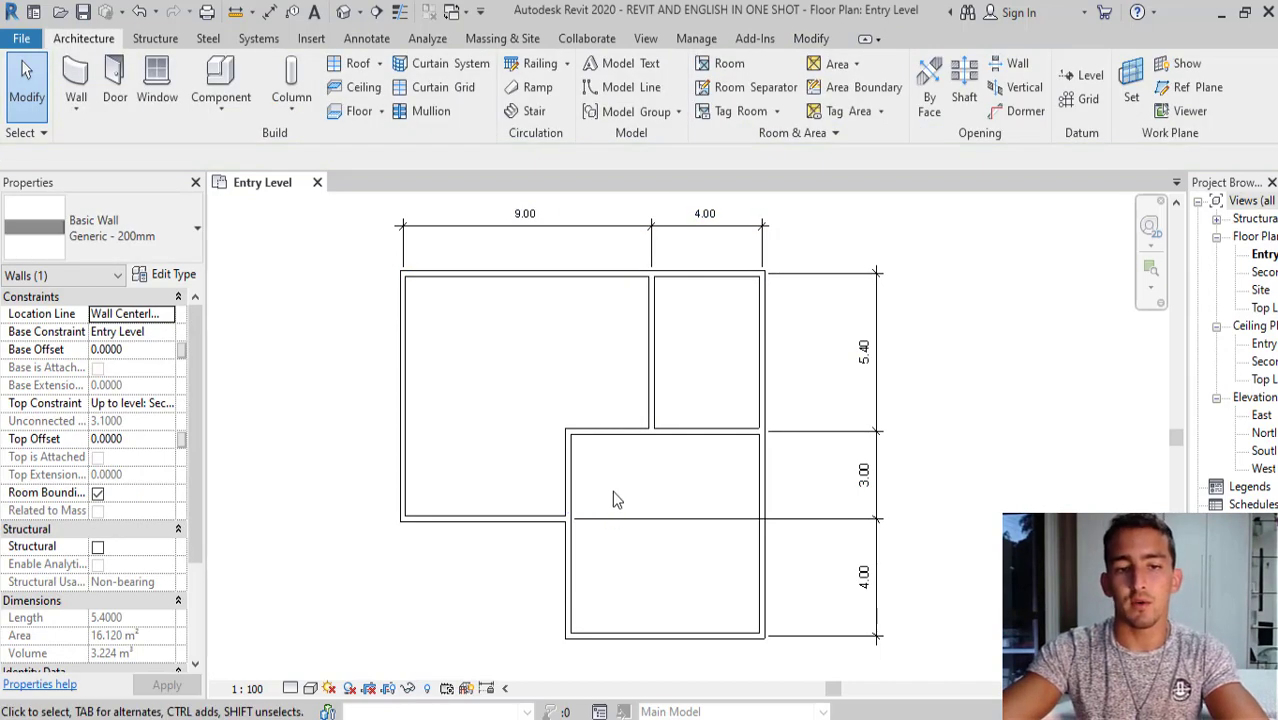
pyautogui.click(878, 430)
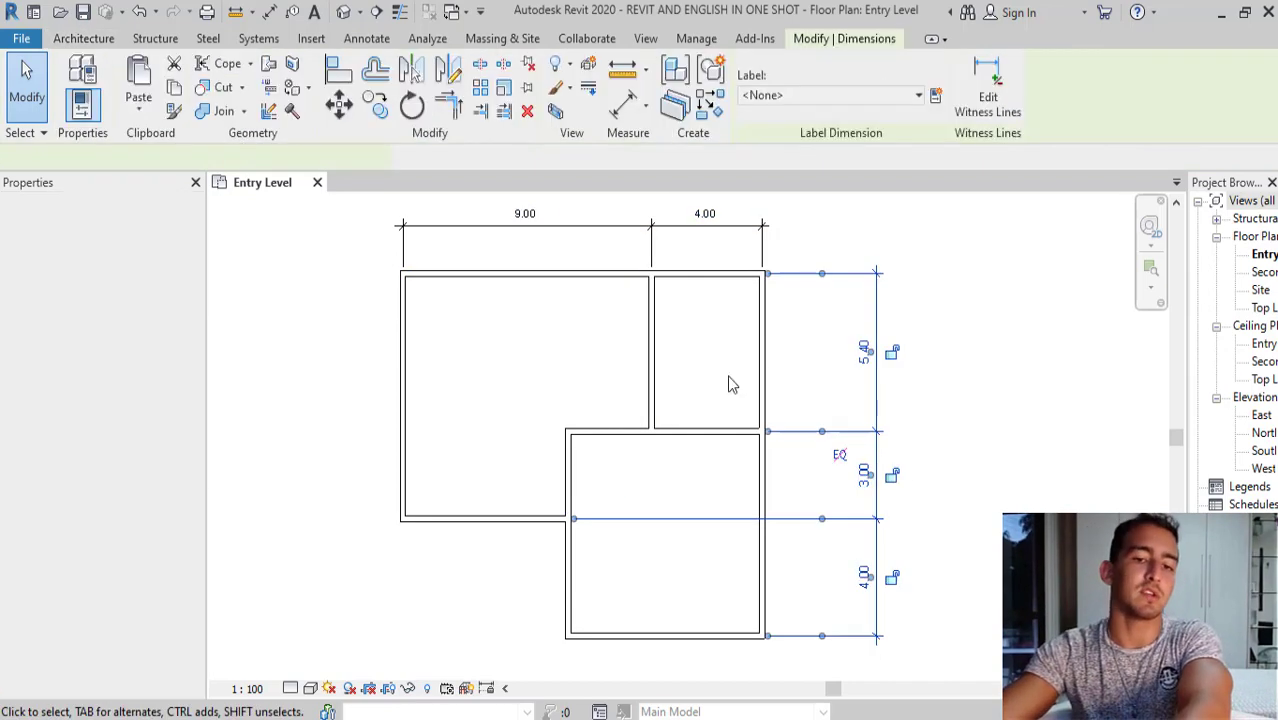
pyautogui.click(1067, 434)
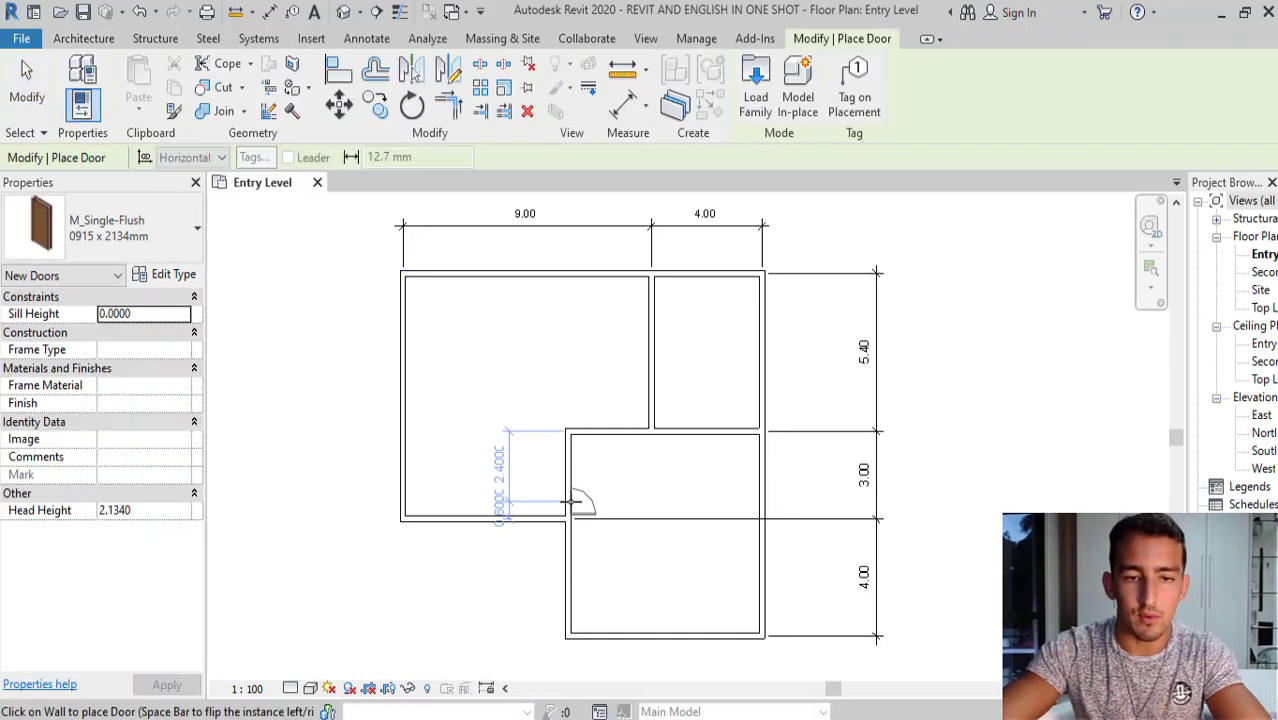
# Place M_Single-Flush 0915 x 2134mm doors in the step's inner wall and the vertical partition.
pyautogui.click(727, 528)
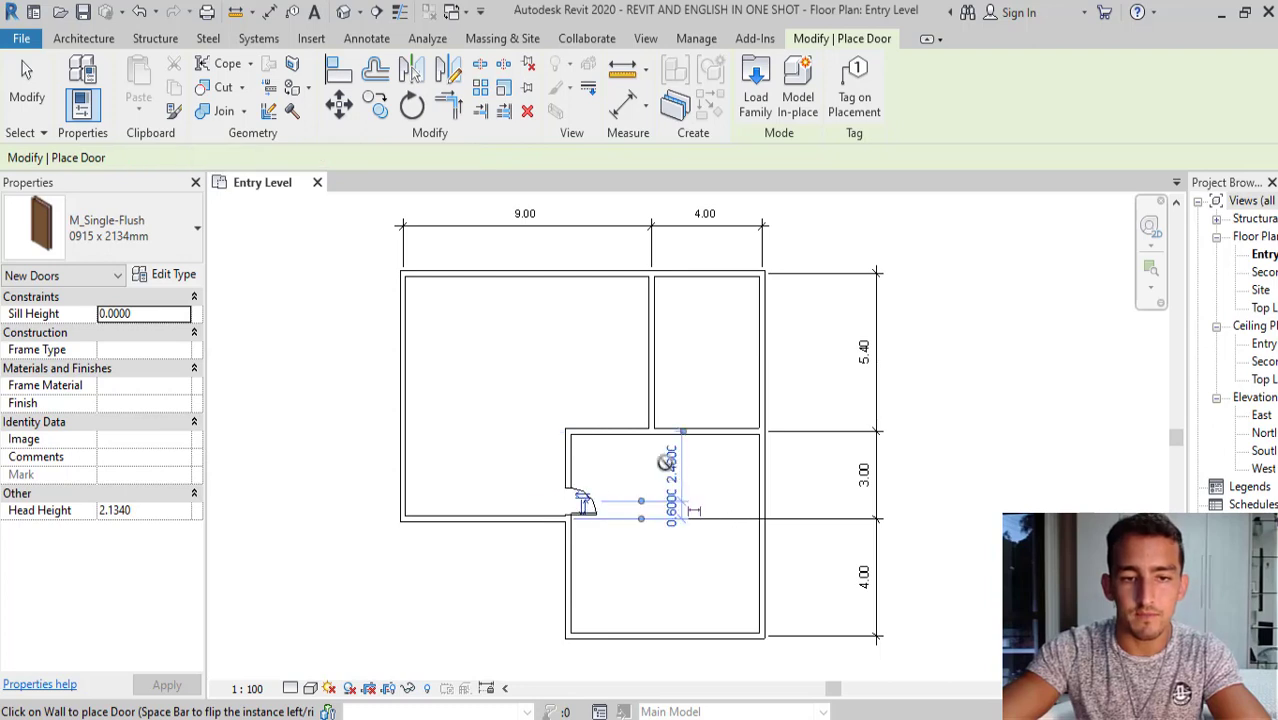
pyautogui.click(665, 410)
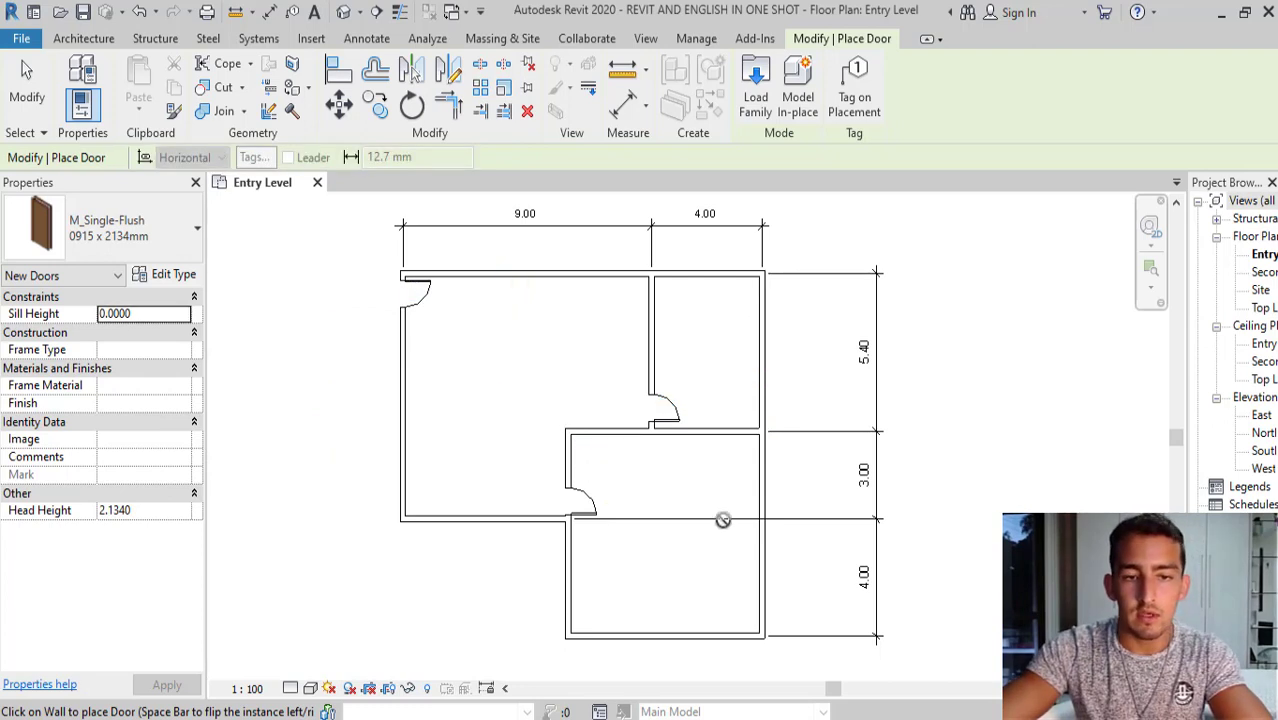
pyautogui.click(88, 39)
# Place M_Fixed 0915 x 1830mm windows: two on the bottom wall and one on the top wall.
pyautogui.press('w')
pyautogui.press('n')
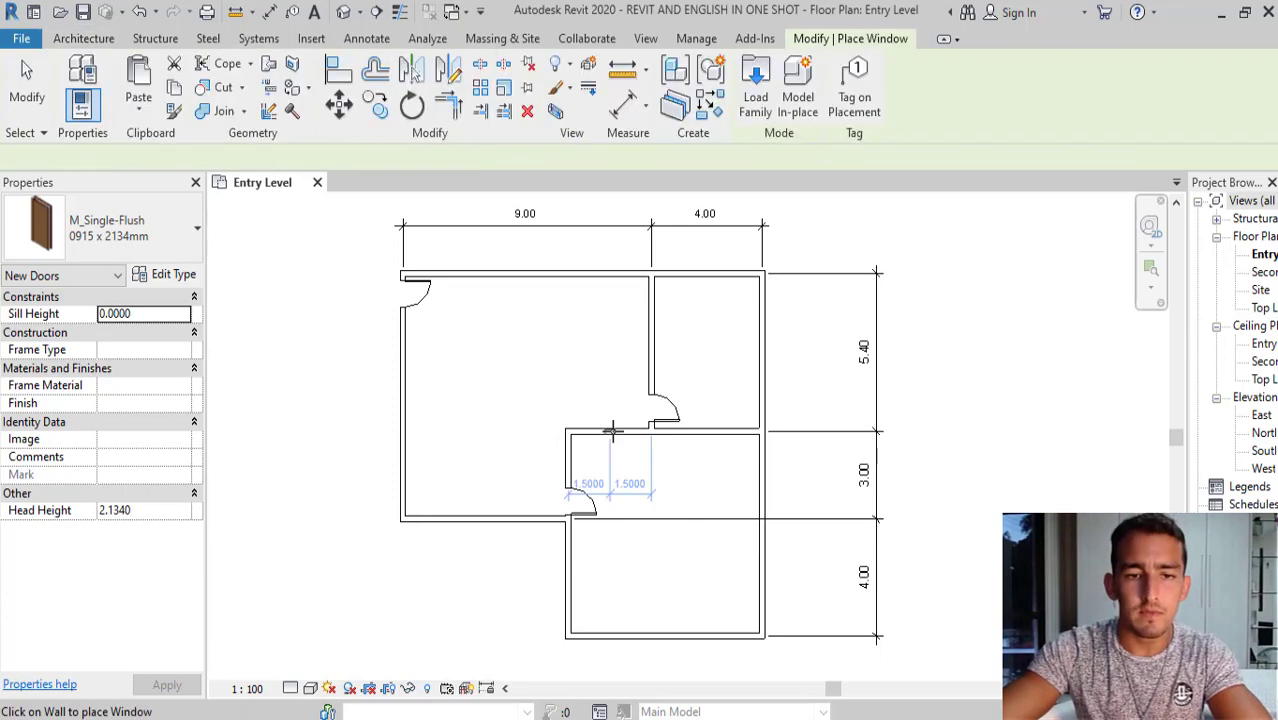
pyautogui.click(116, 237)
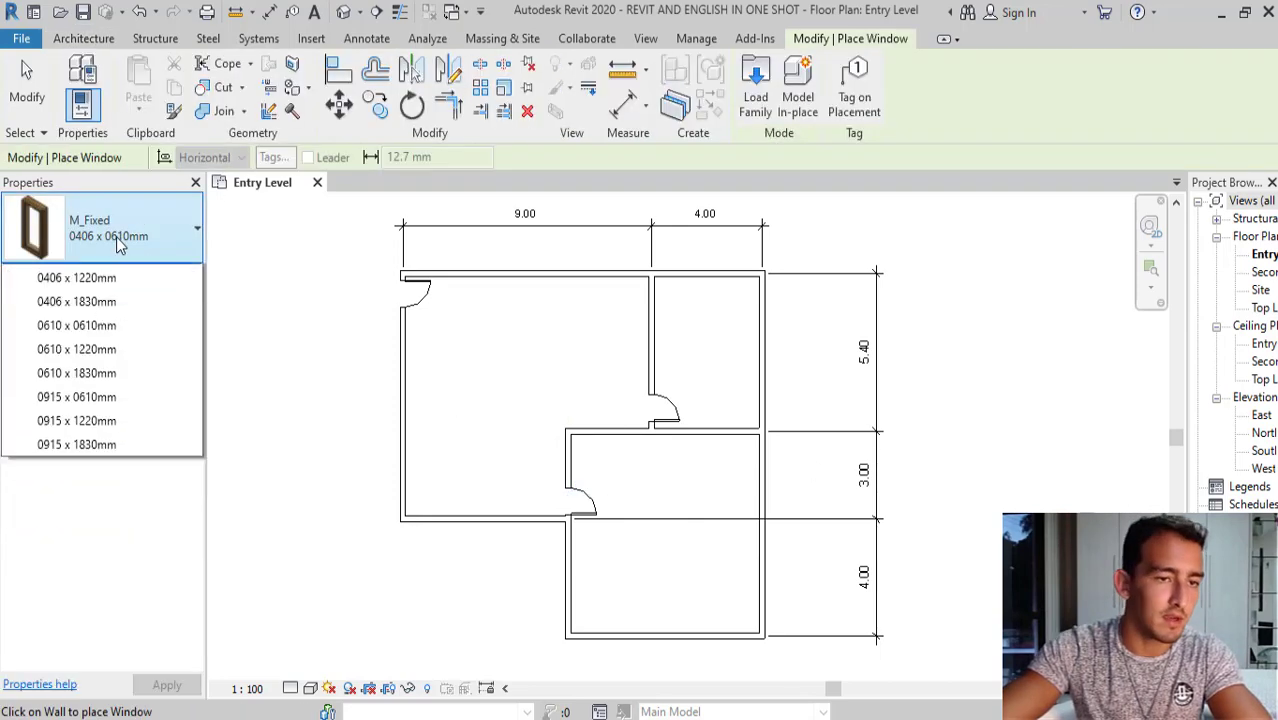
pyautogui.click(77, 532)
pyautogui.press('Escape')
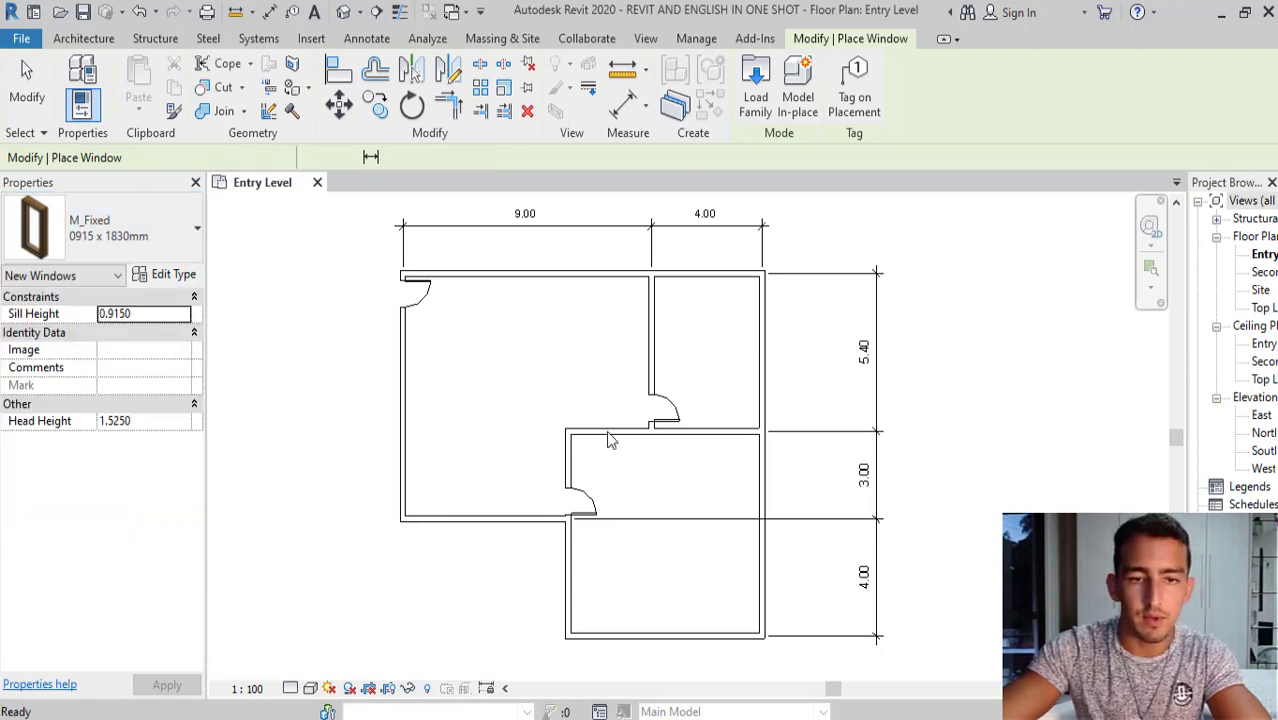
pyautogui.click(510, 515)
pyautogui.click(465, 516)
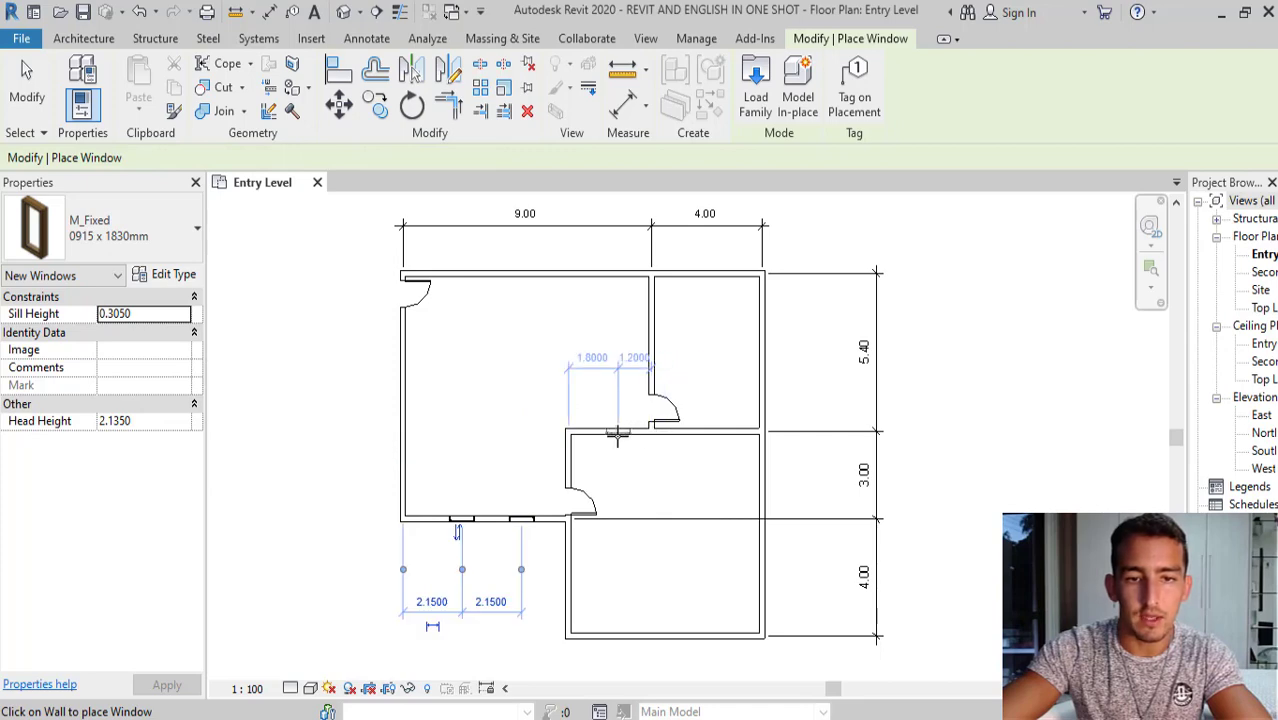
pyautogui.click(527, 272)
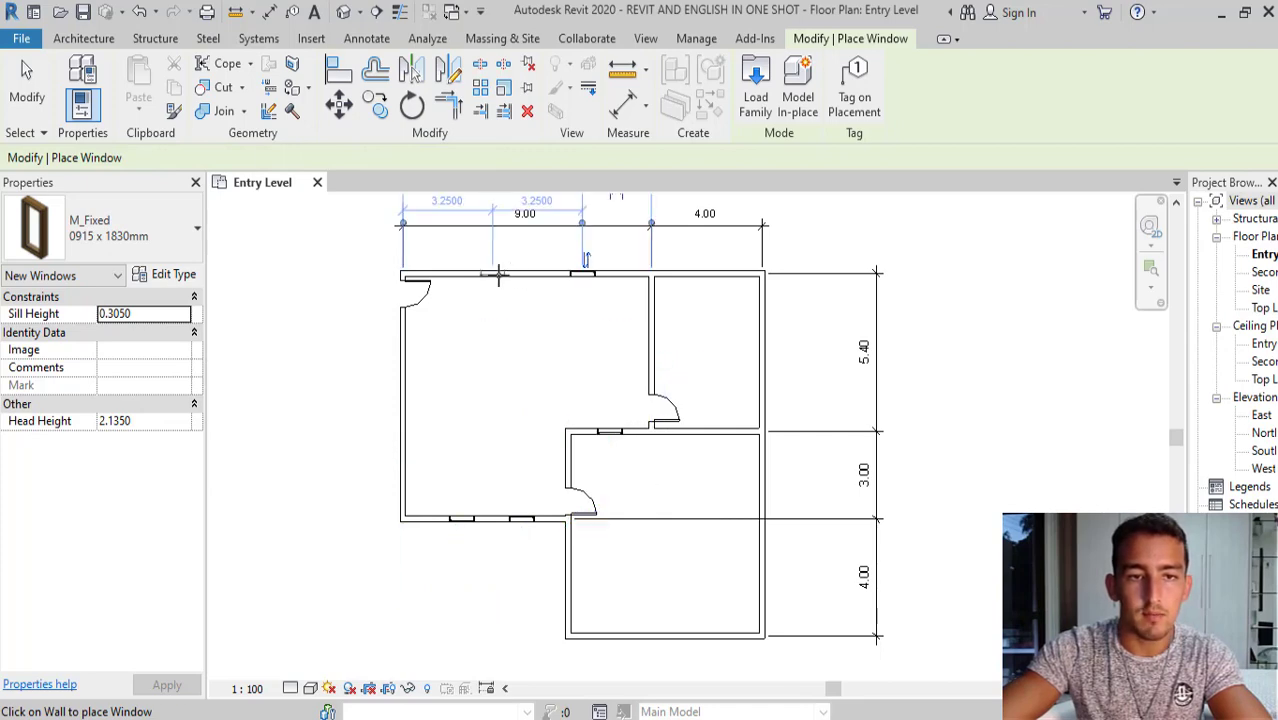
pyautogui.press('Escape')
pyautogui.press('Escape')
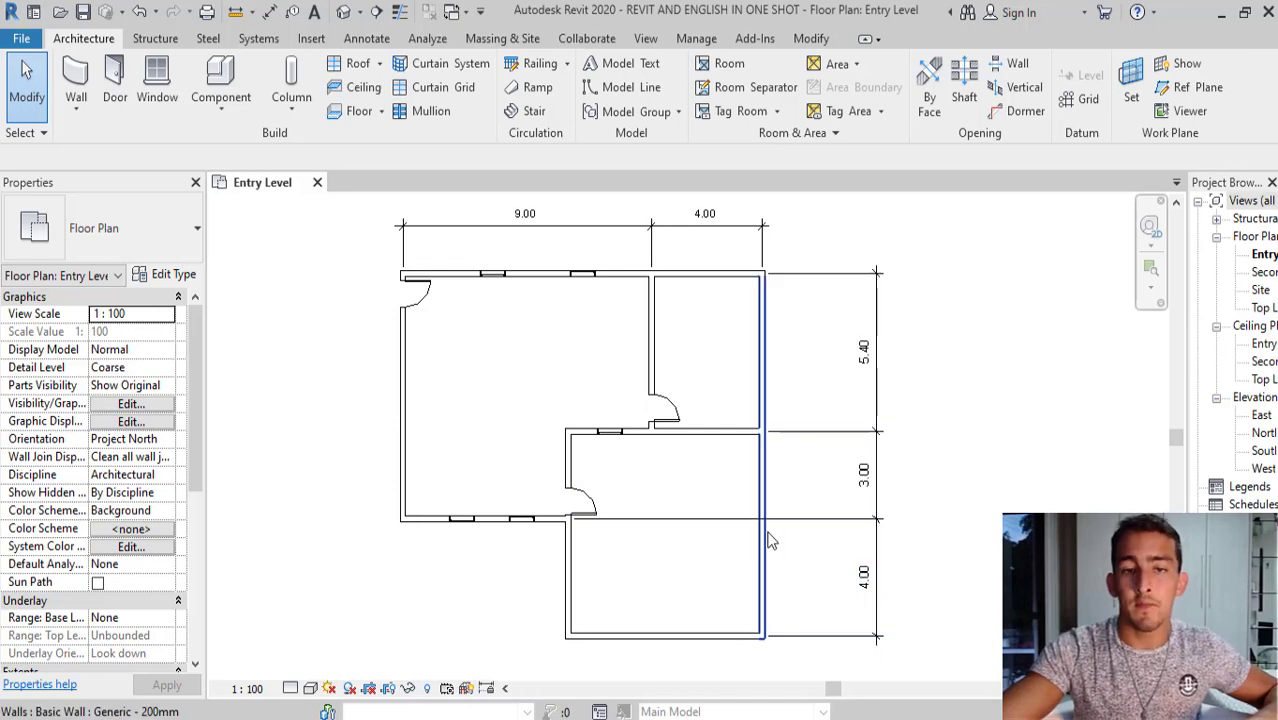
pyautogui.moveTo(1150, 258)
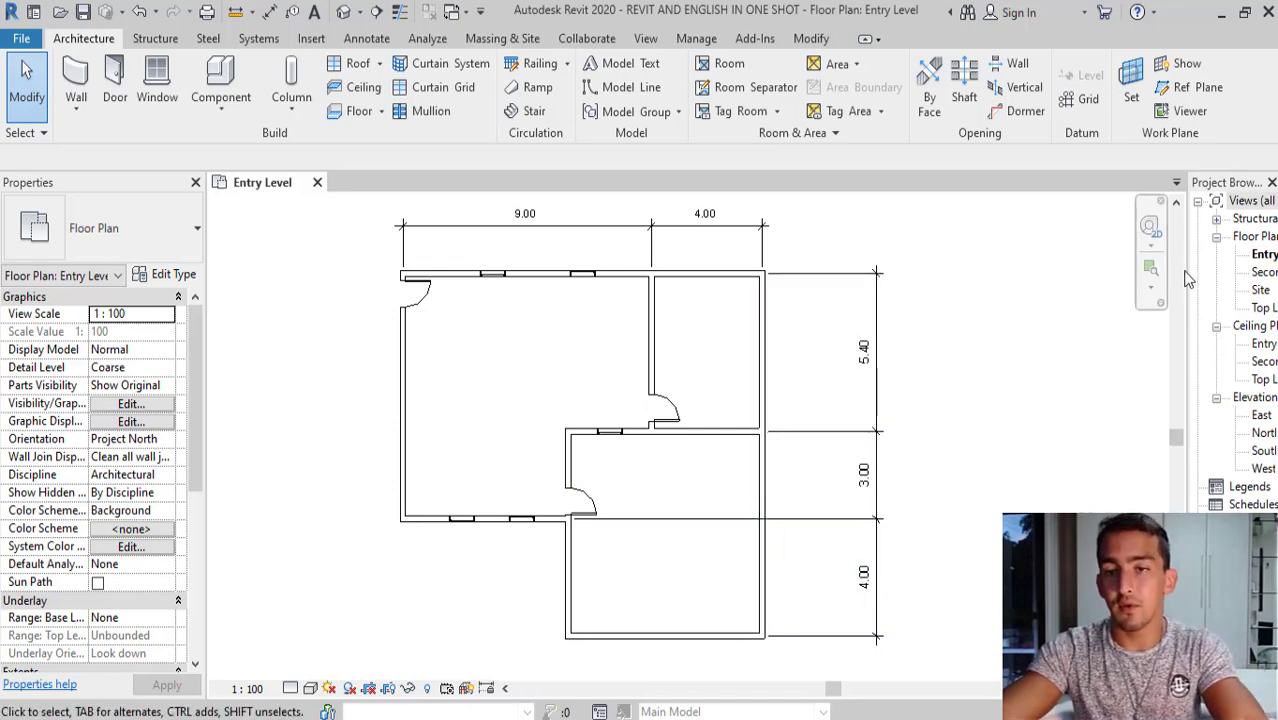
# Open the default 3D view, zoom in, and tile it beside the Entry Level plan.
pyautogui.moveTo(1186, 271); pyautogui.dragTo(1035, 288)
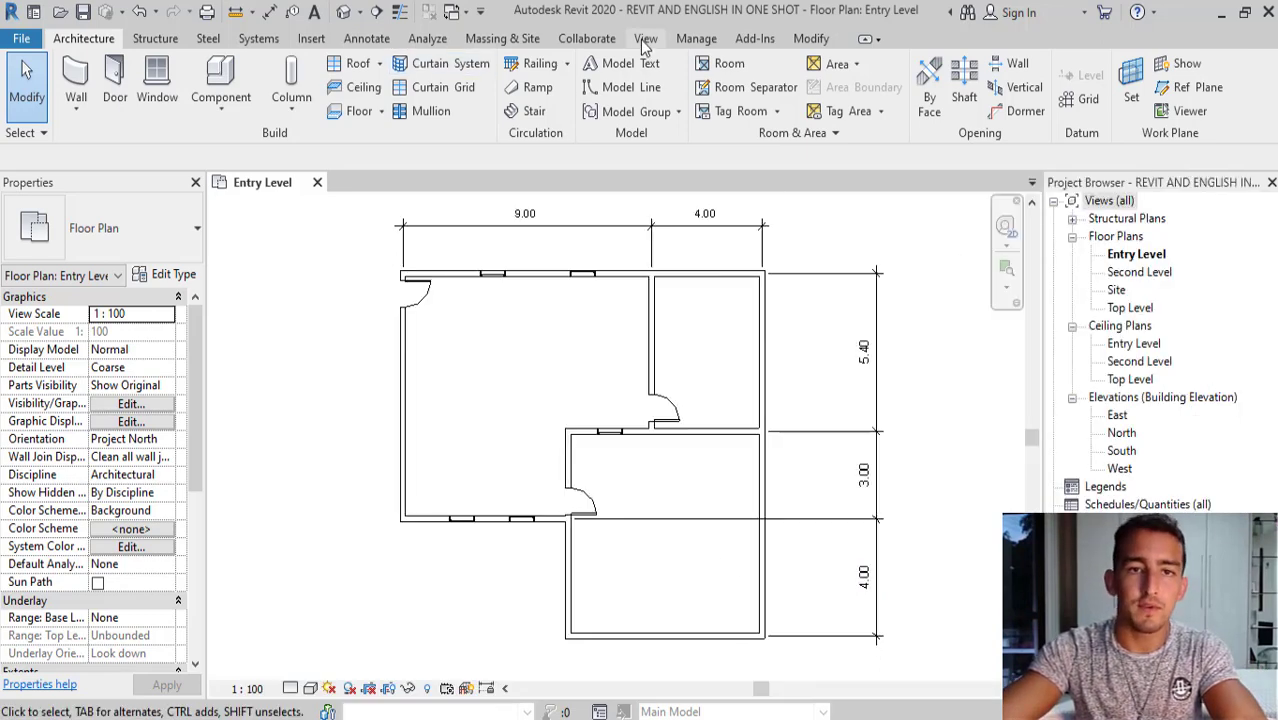
pyautogui.click(645, 40)
pyautogui.click(538, 112)
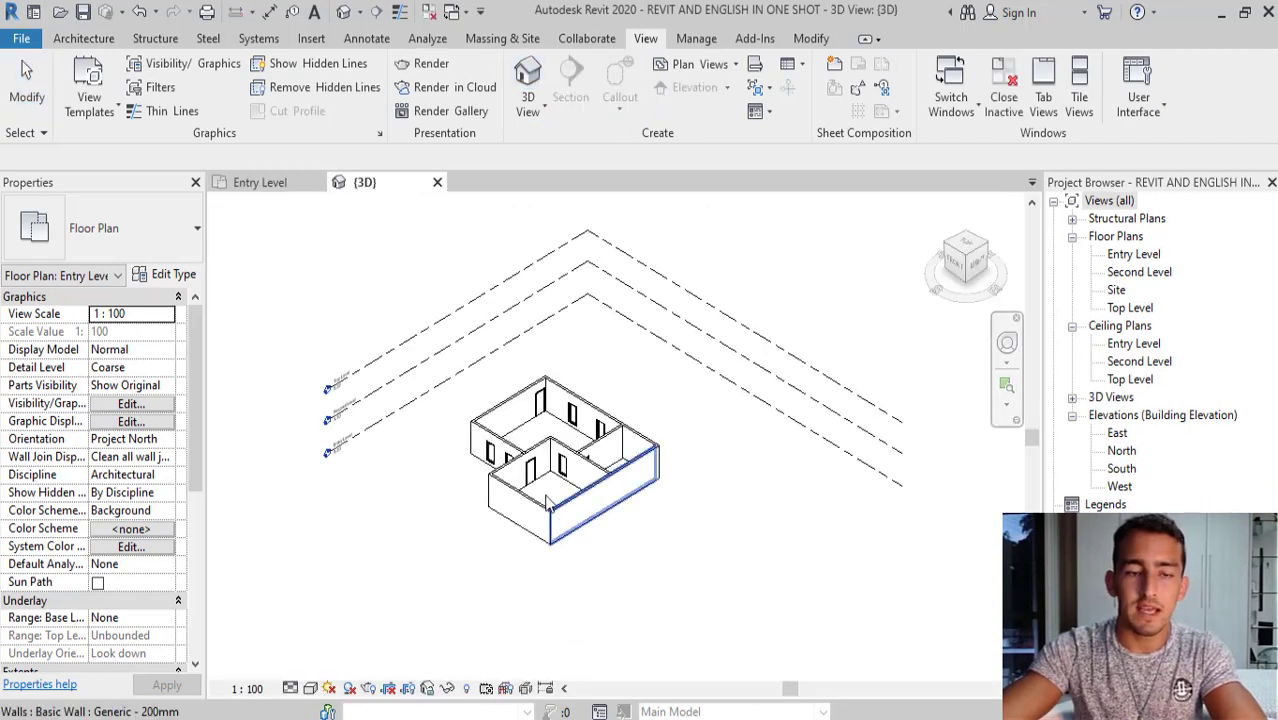
pyautogui.scroll(2, 512, 470)
pyautogui.scroll(1, 597, 430)
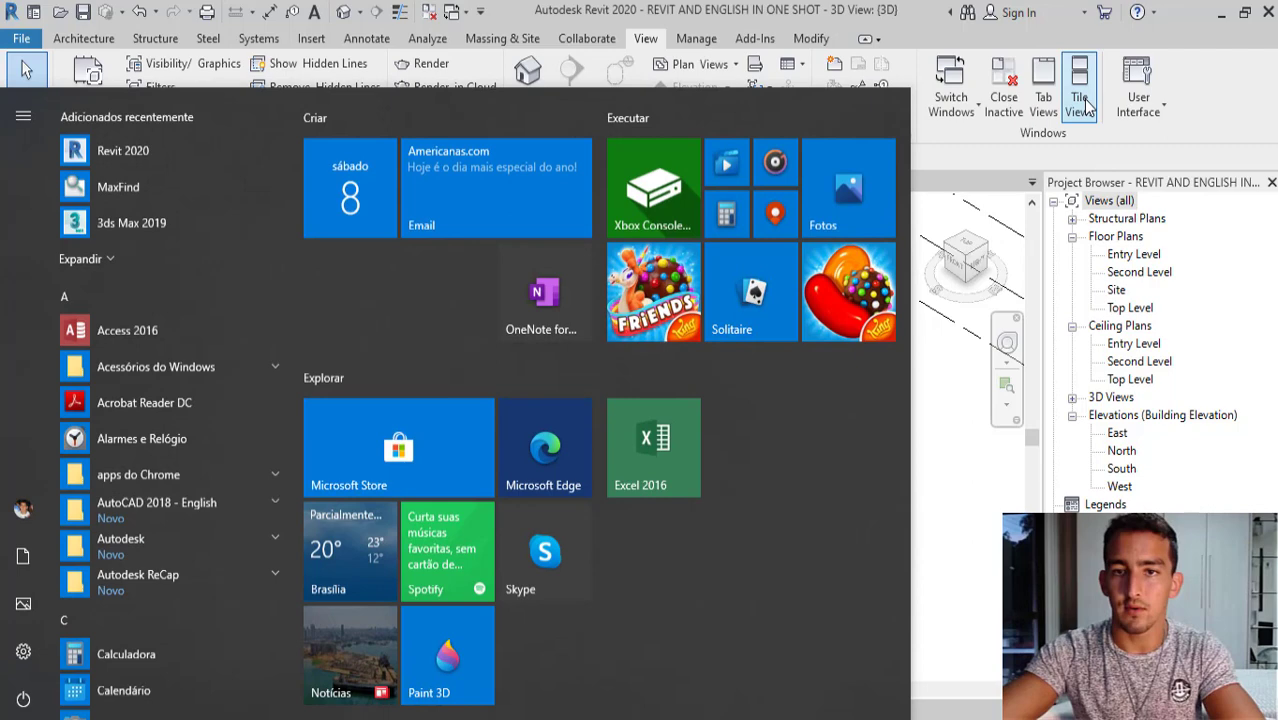
pyautogui.click(1080, 104)
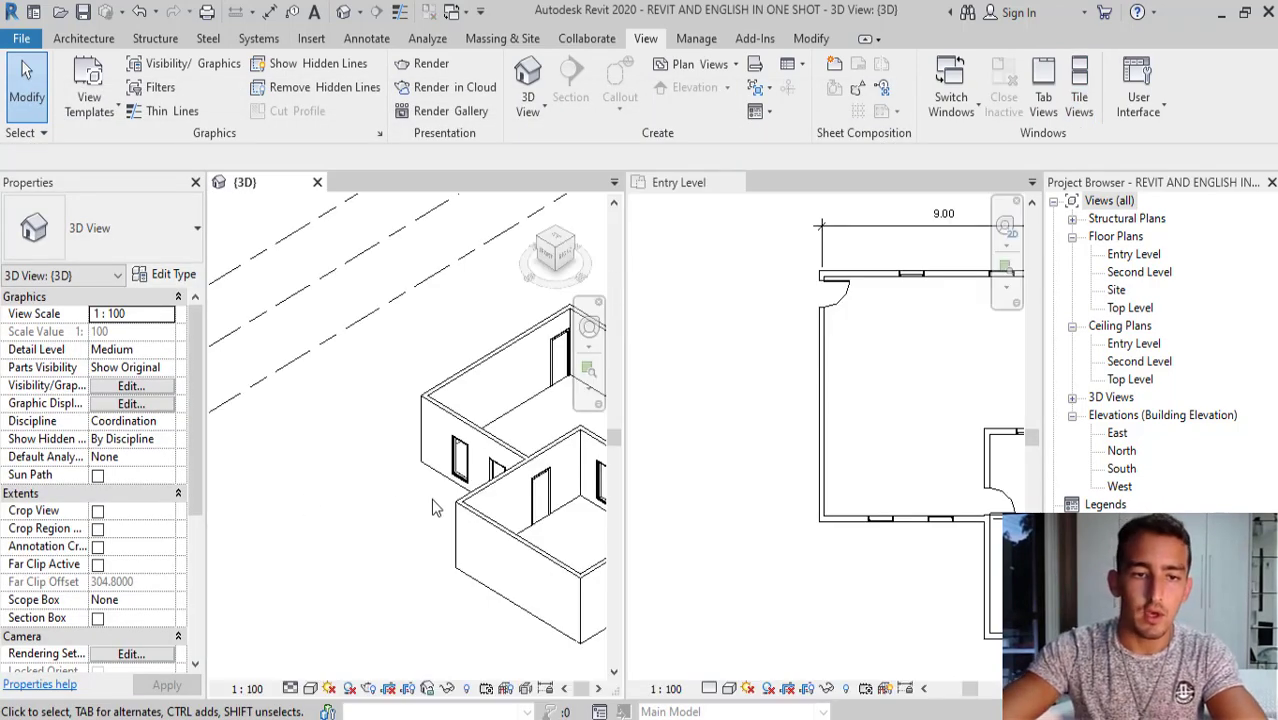
# Nudge a bottom-wall window left so its spacing reads 1.10 / 3.20.
pyautogui.moveTo(432, 507); pyautogui.dragTo(300, 514, button='middle')
pyautogui.scroll(1, 300, 514)
pyautogui.click(860, 490)
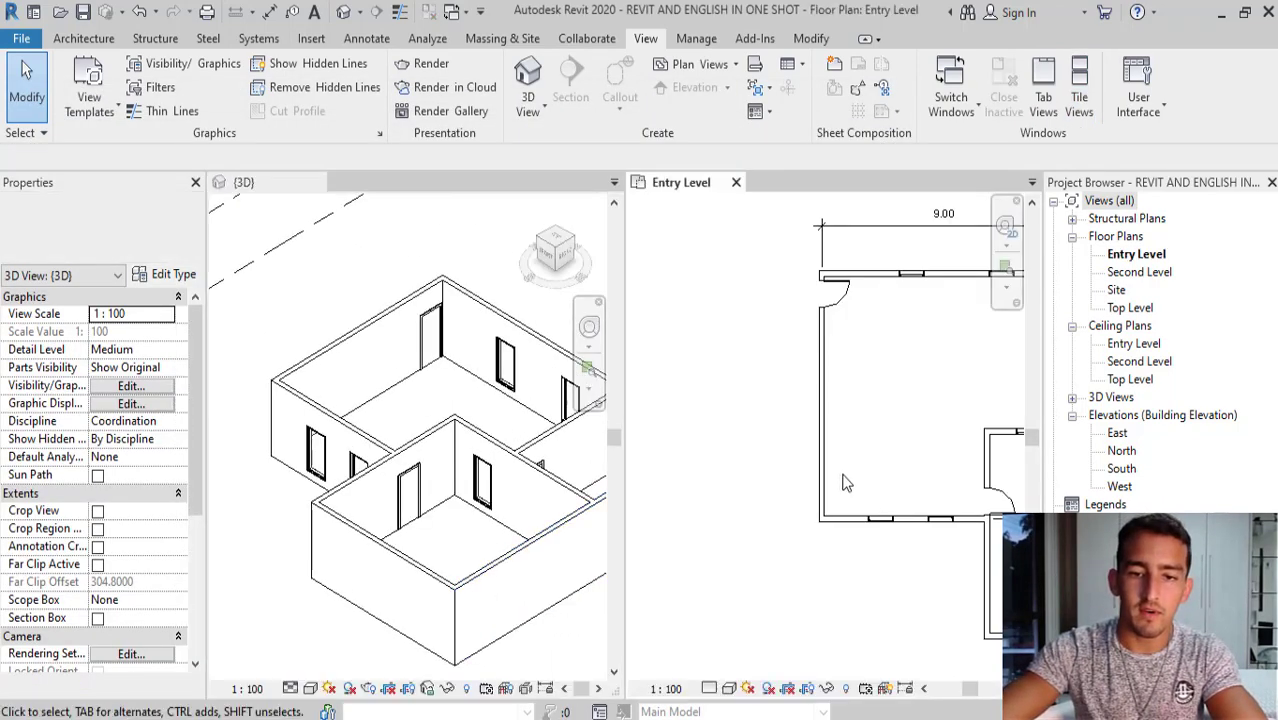
pyautogui.click(876, 527)
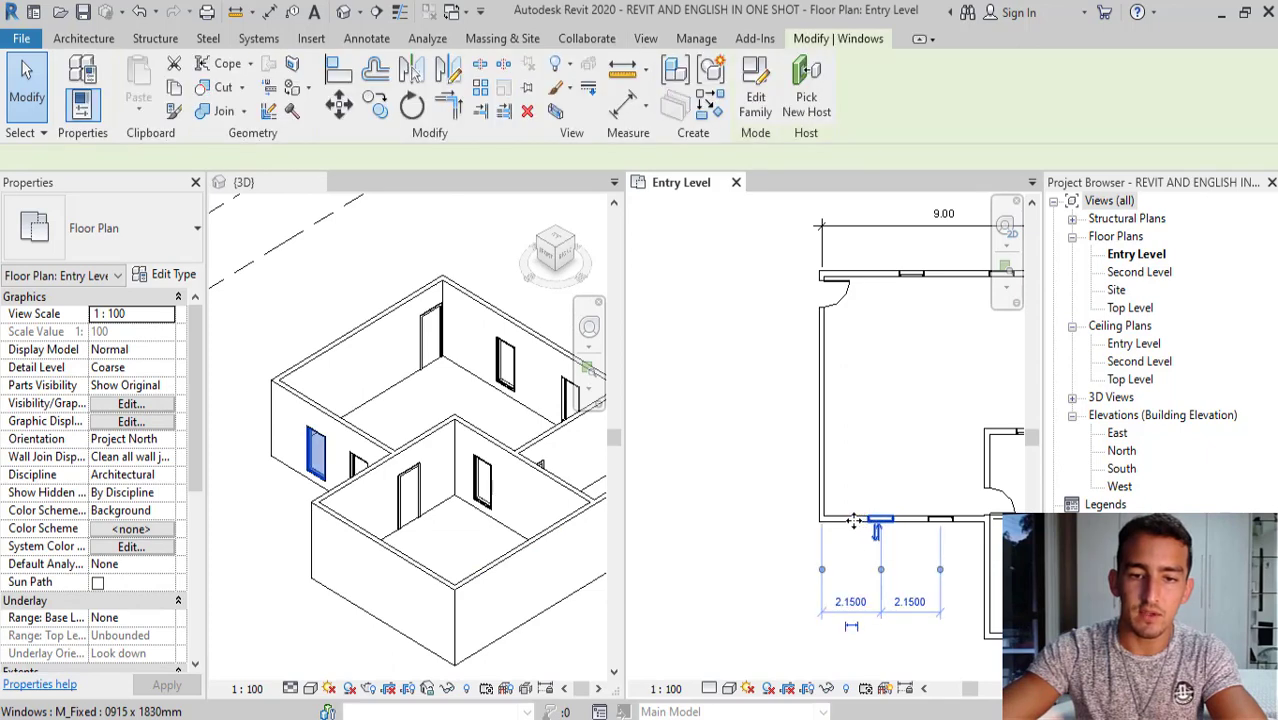
pyautogui.moveTo(850, 529); pyautogui.dragTo(841, 529)
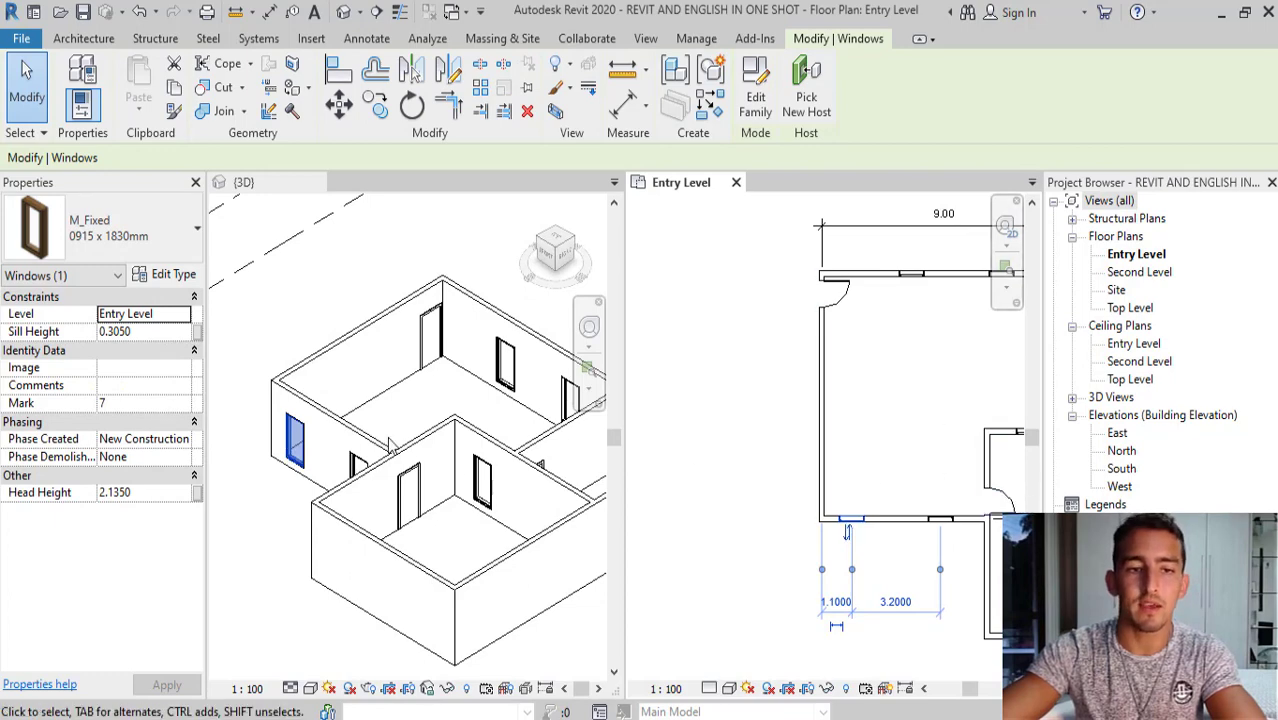
# Zoom out in the 3D view to review the doors and windows, then reactivate the plan.
pyautogui.click(352, 425)
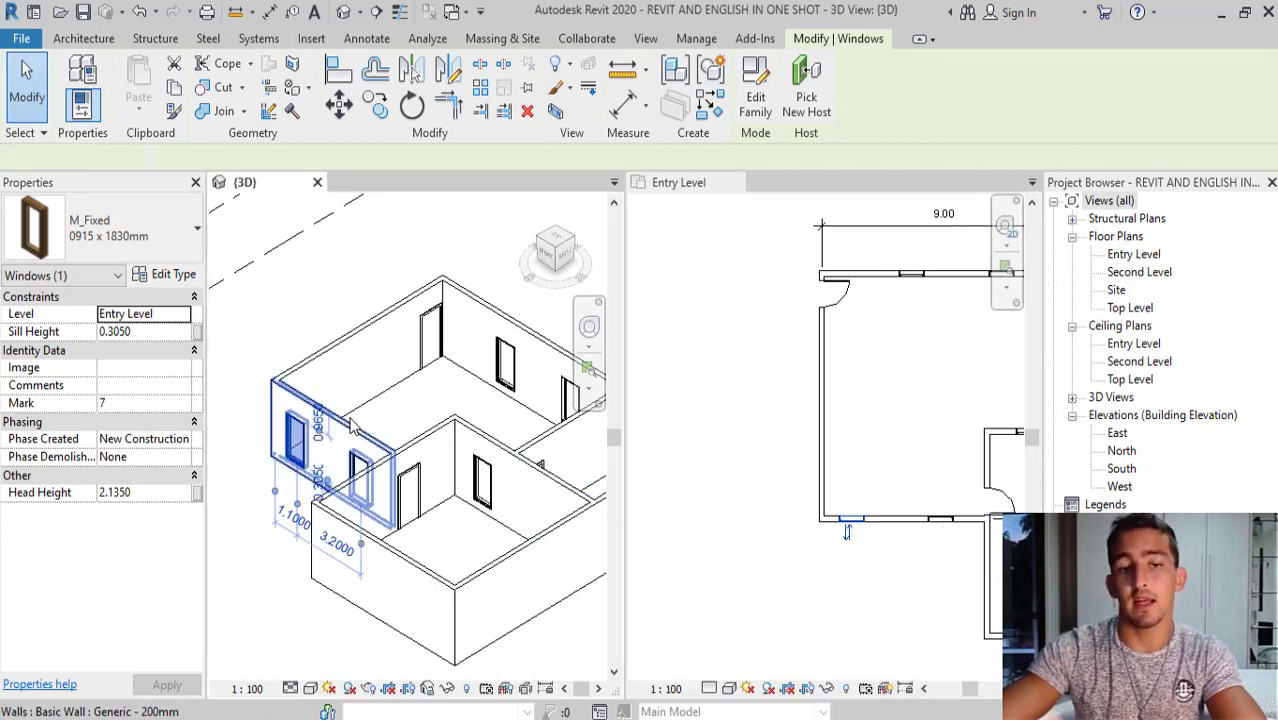
pyautogui.scroll(-3, 352, 425)
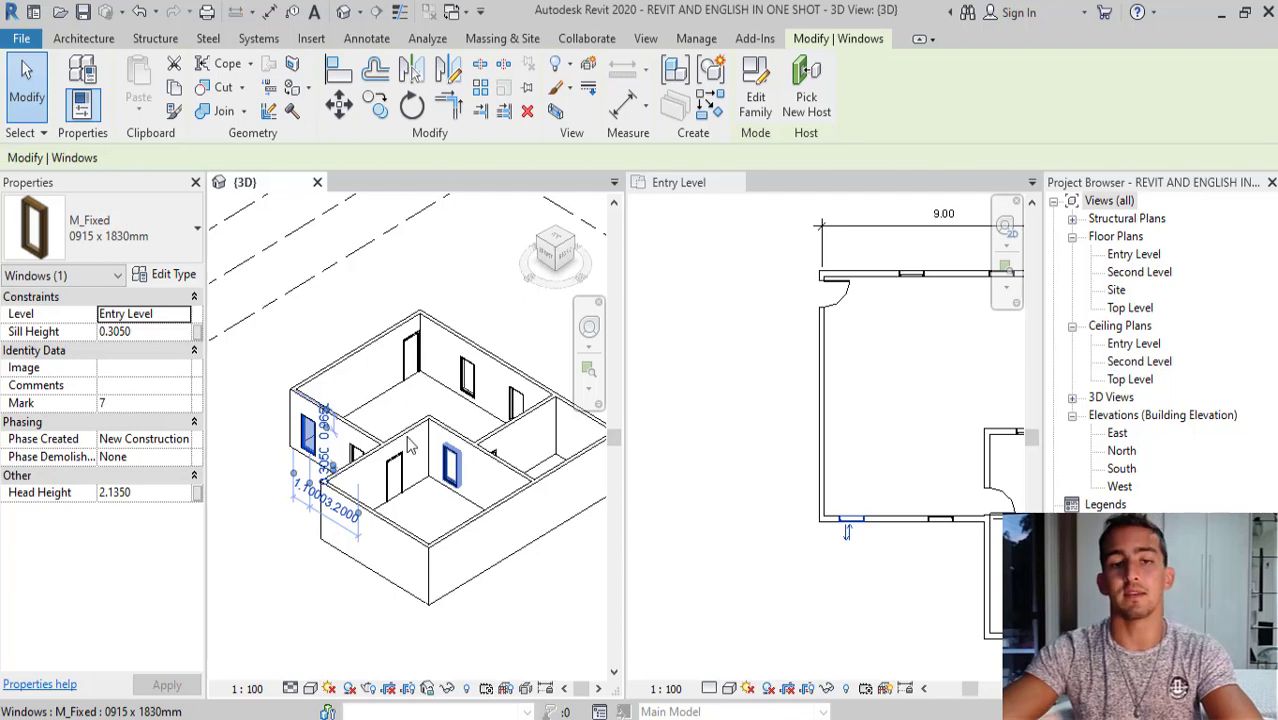
pyautogui.scroll(-2, 352, 443)
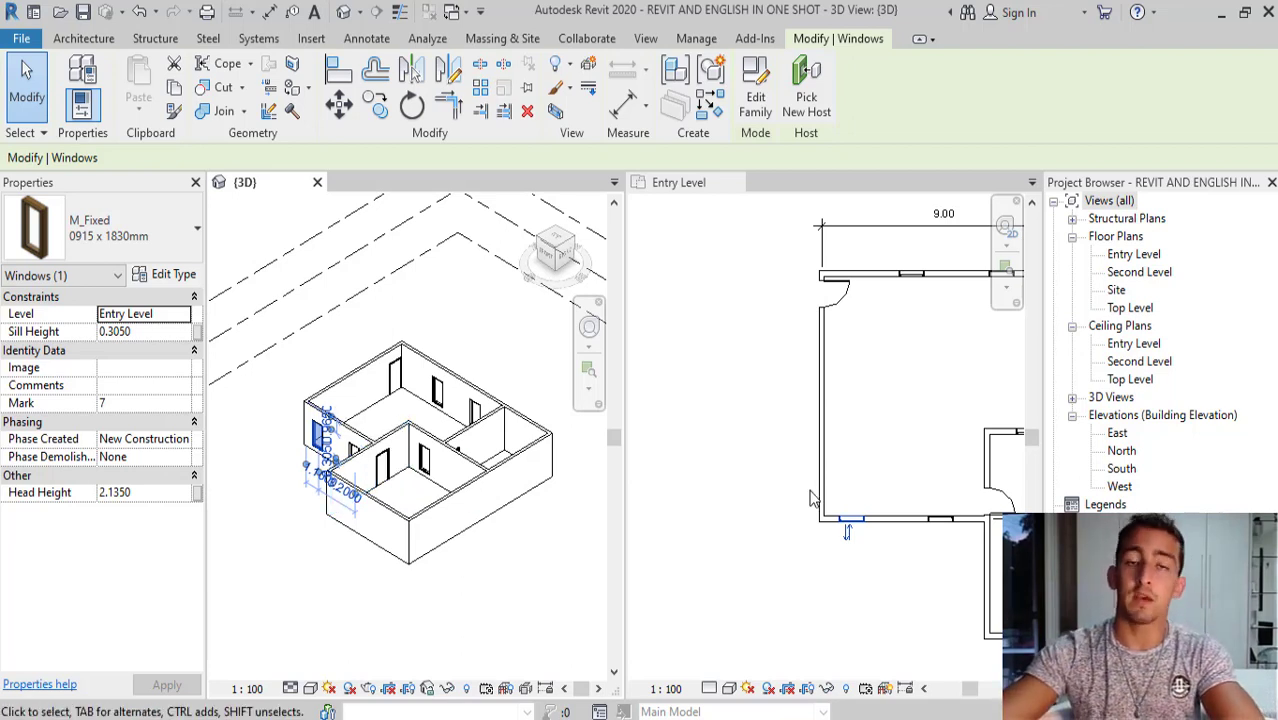
pyautogui.click(740, 484)
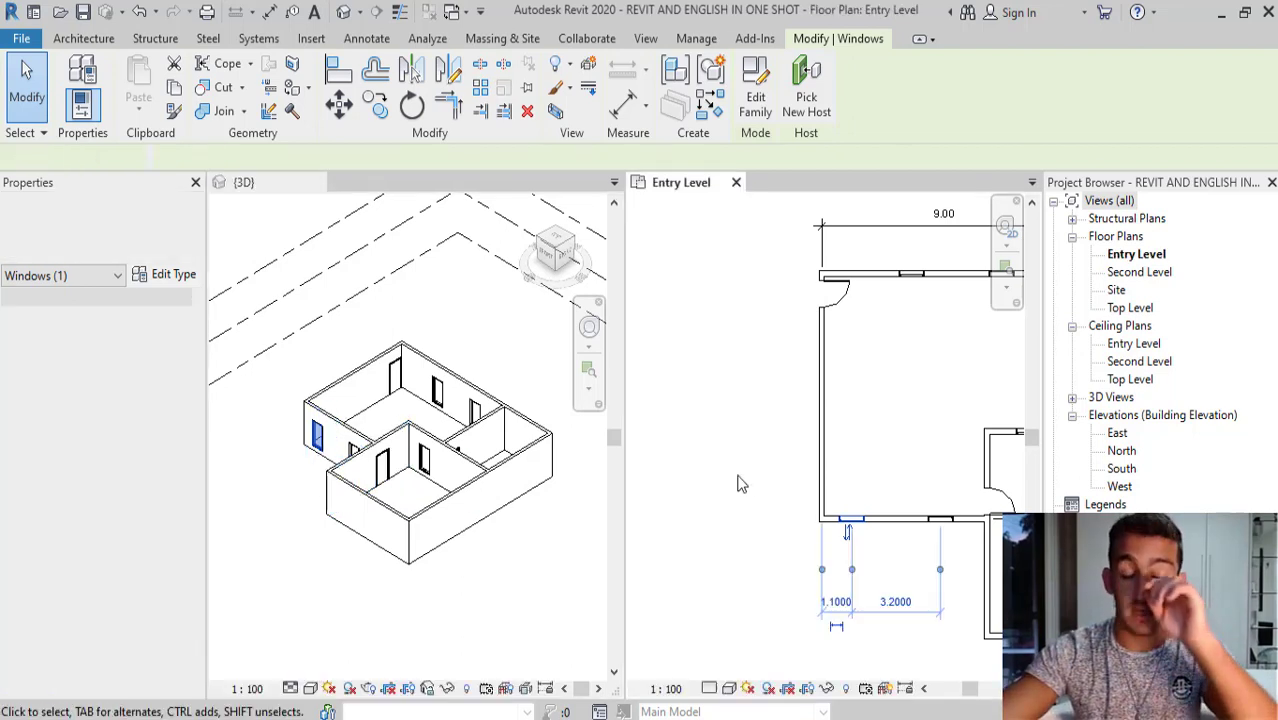